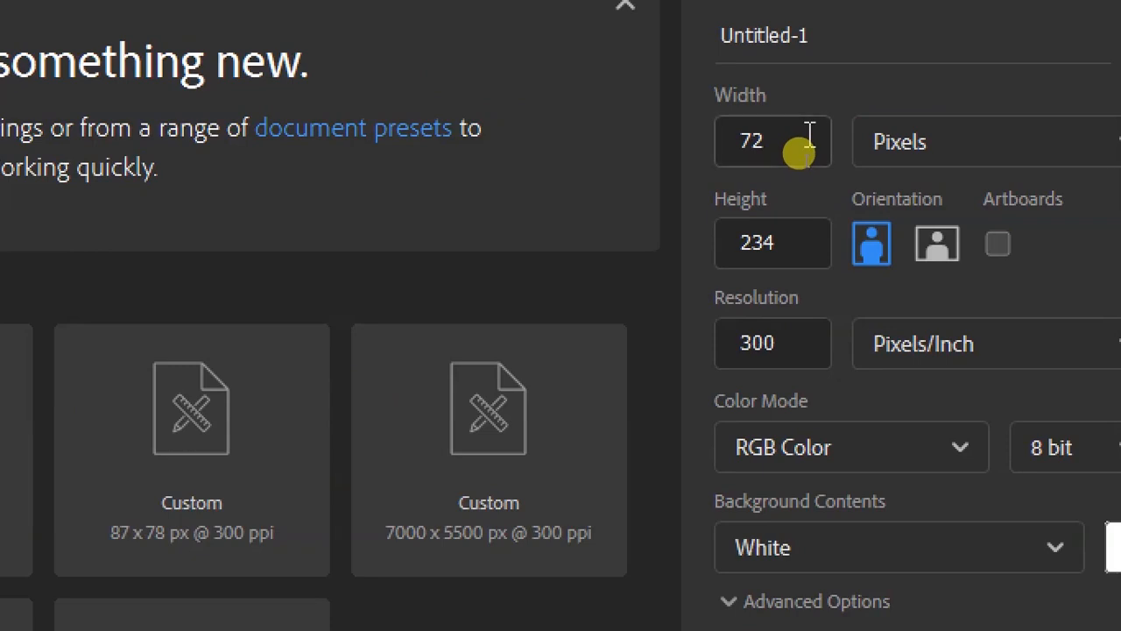
Step: Create a new document 8000 px wide and 5500 px high at 300 pixels/inch in RGB Color
{"action": "left_click", "coordinate": [736, 153]}
{"action": "type", "text": "8000"}
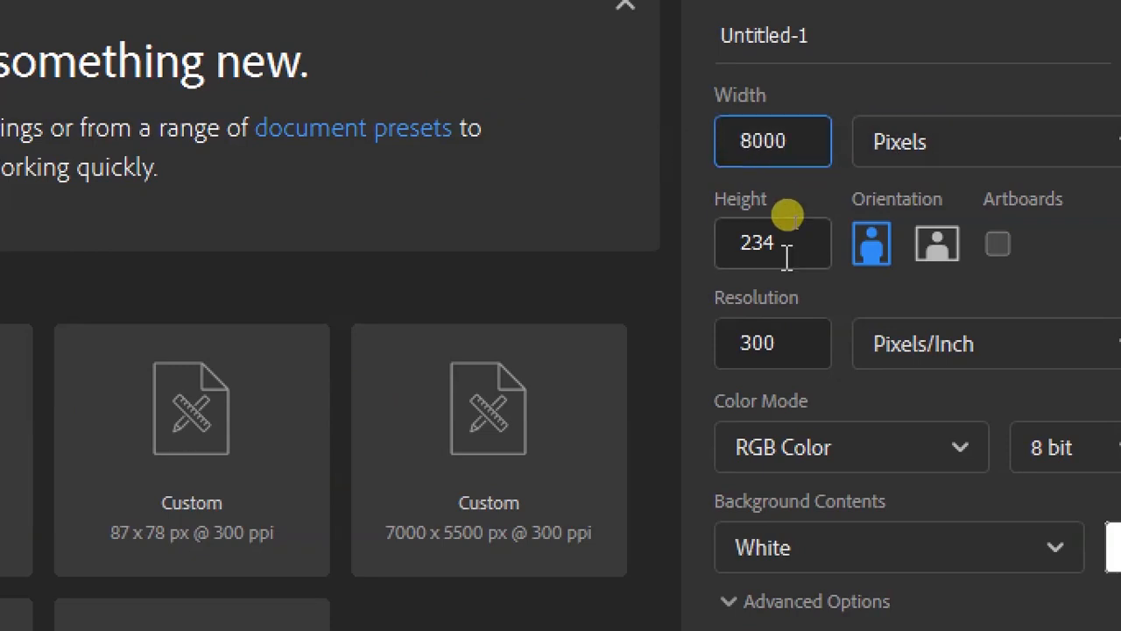
{"action": "key", "text": "Tab"}
{"action": "type", "text": "550"}
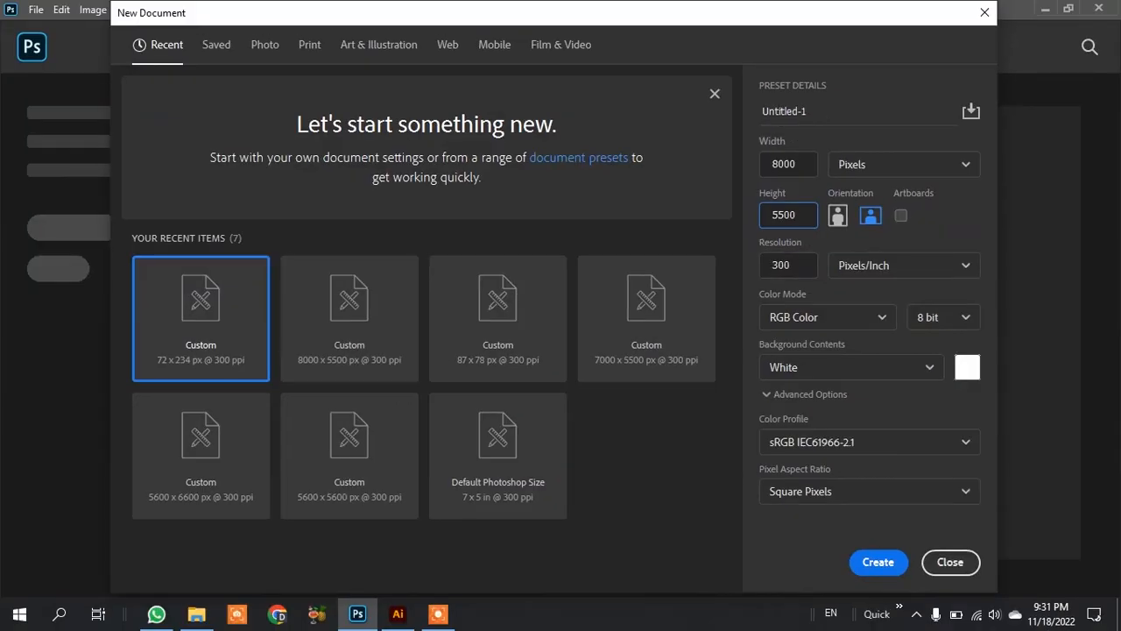
{"action": "key", "text": "Return"}
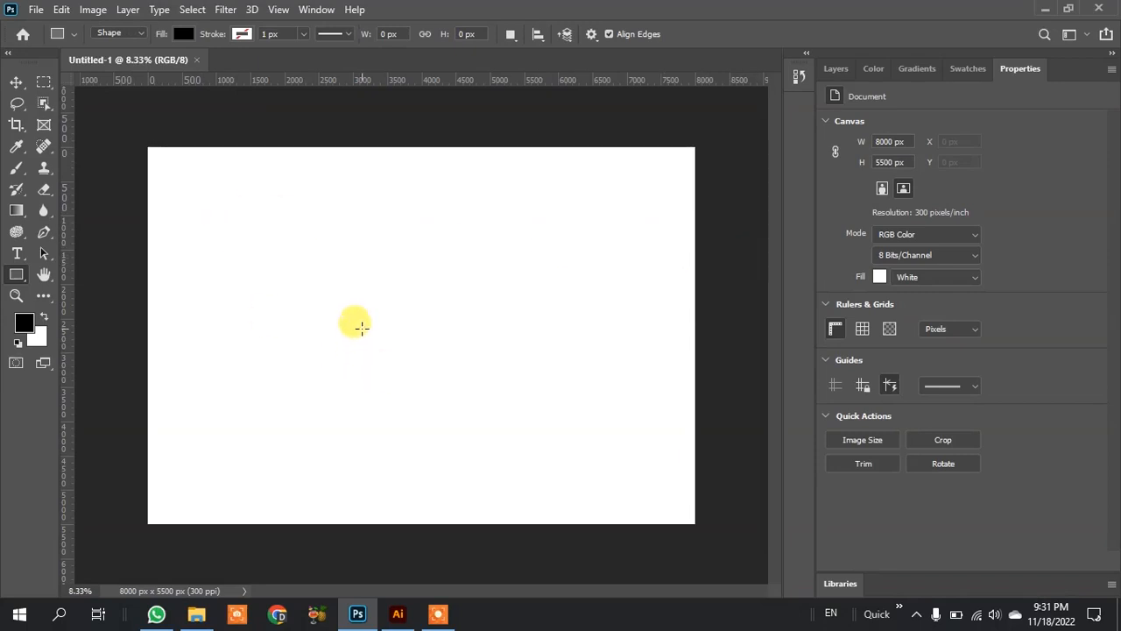
Step: Create a black rectangle shape 2900 px wide and 2700 px high on the canvas
{"action": "left_click", "coordinate": [313, 315]}
{"action": "left_click", "coordinate": [567, 231]}
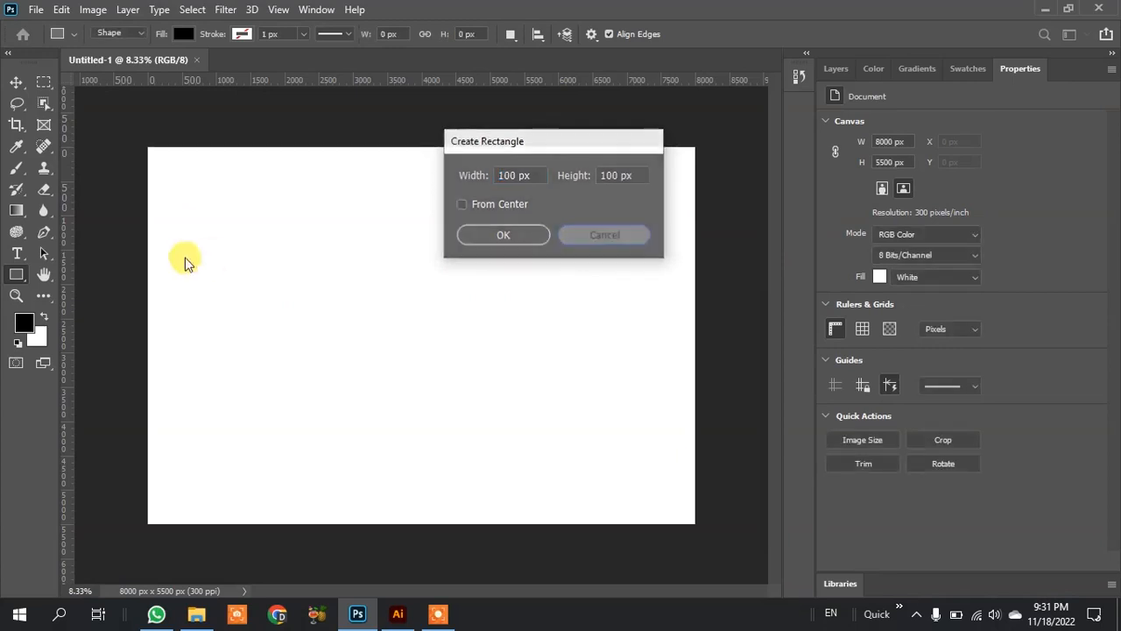
{"action": "left_click", "coordinate": [361, 312]}
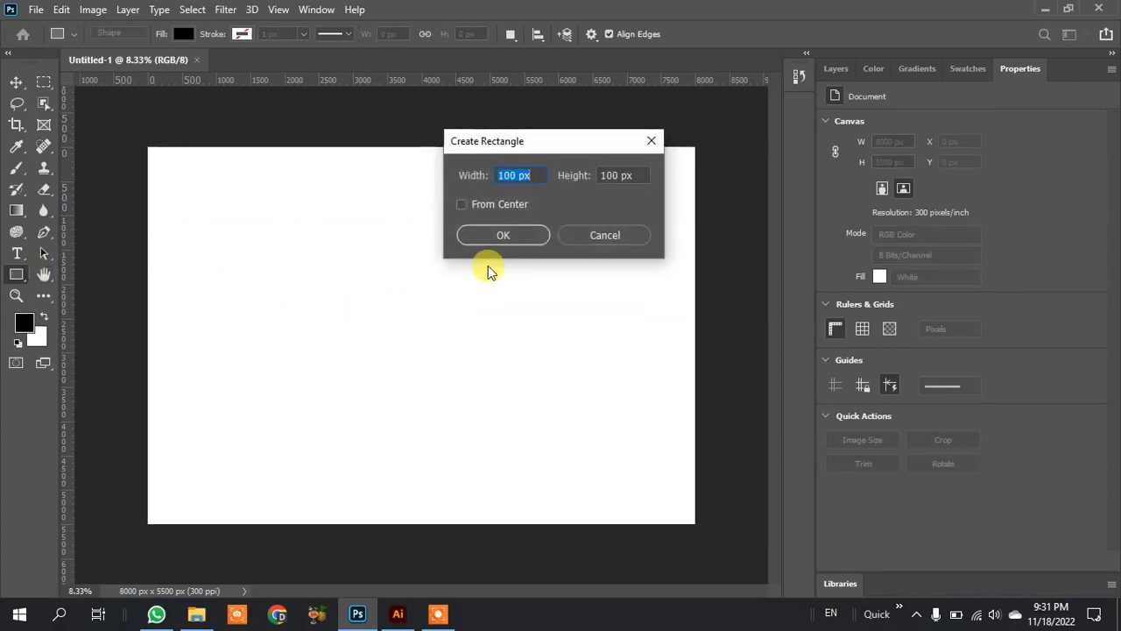
{"action": "type", "text": "2900"}
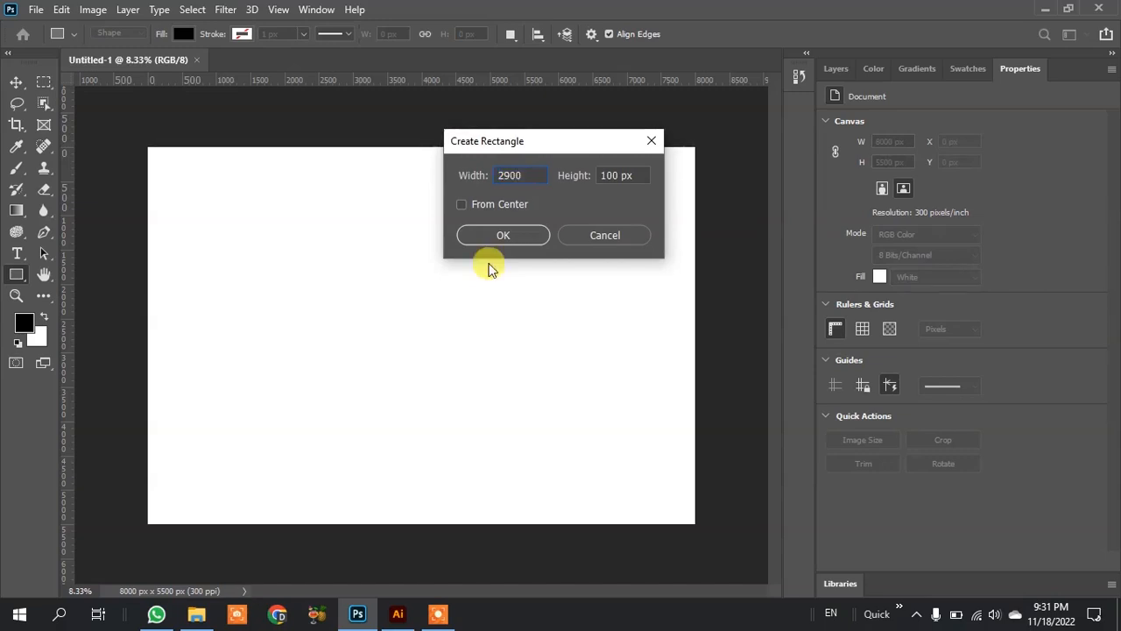
{"action": "left_click", "coordinate": [614, 174]}
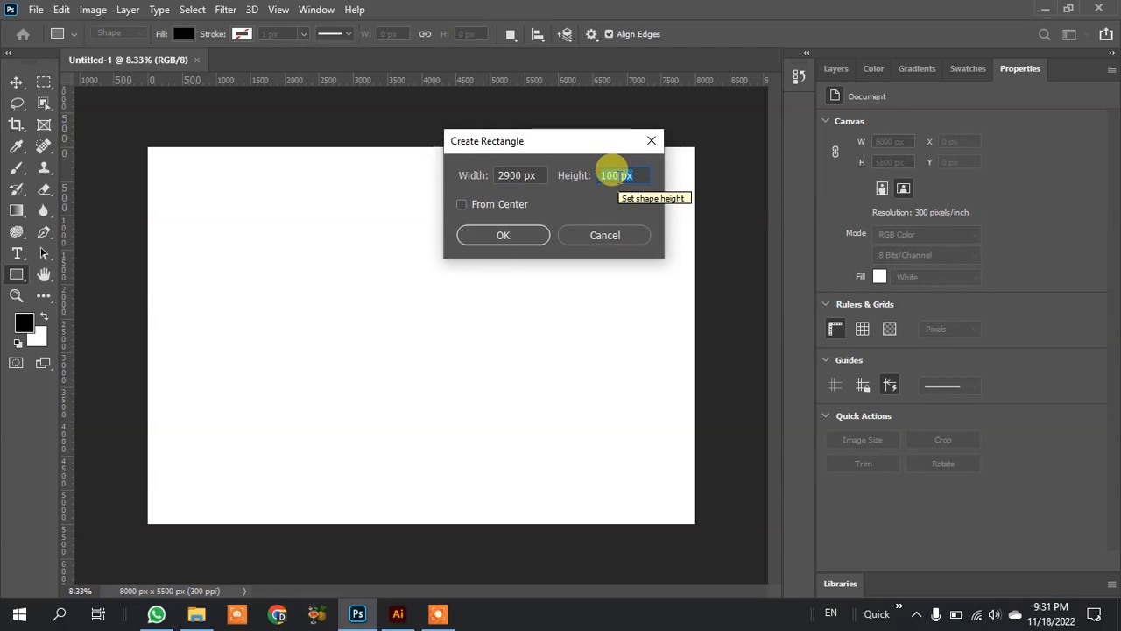
{"action": "type", "text": "2700"}
{"action": "left_click", "coordinate": [503, 235]}
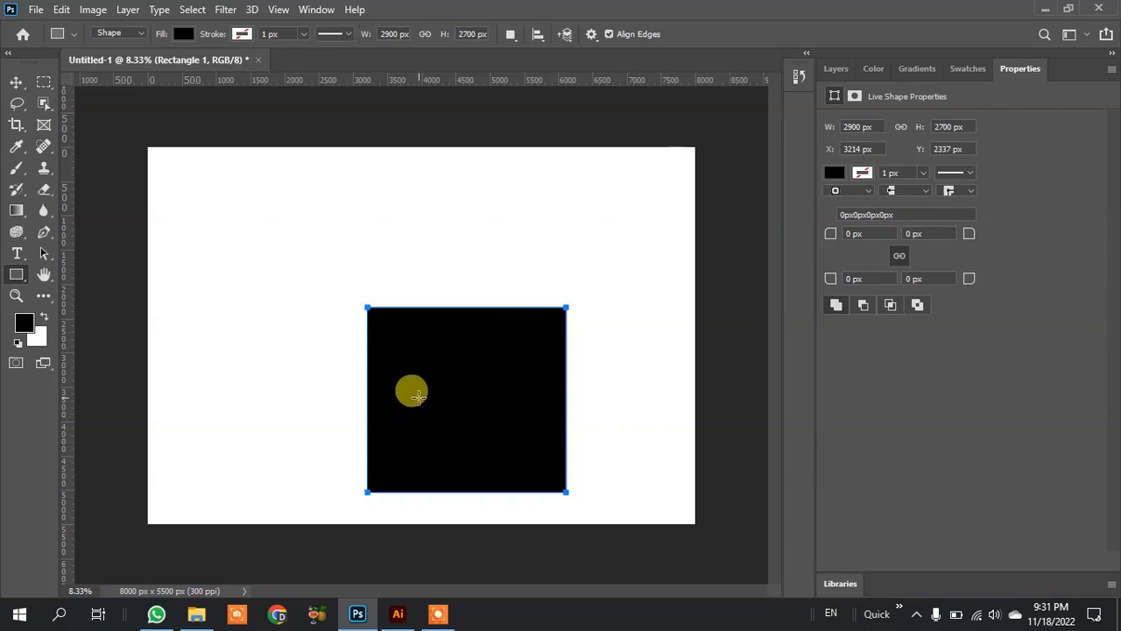
Step: Add a vertical and a horizontal guide through the canvas centre and move the rectangle there, to about X 2668 px, Y 1603 px
{"action": "left_click", "coordinate": [16, 84]}
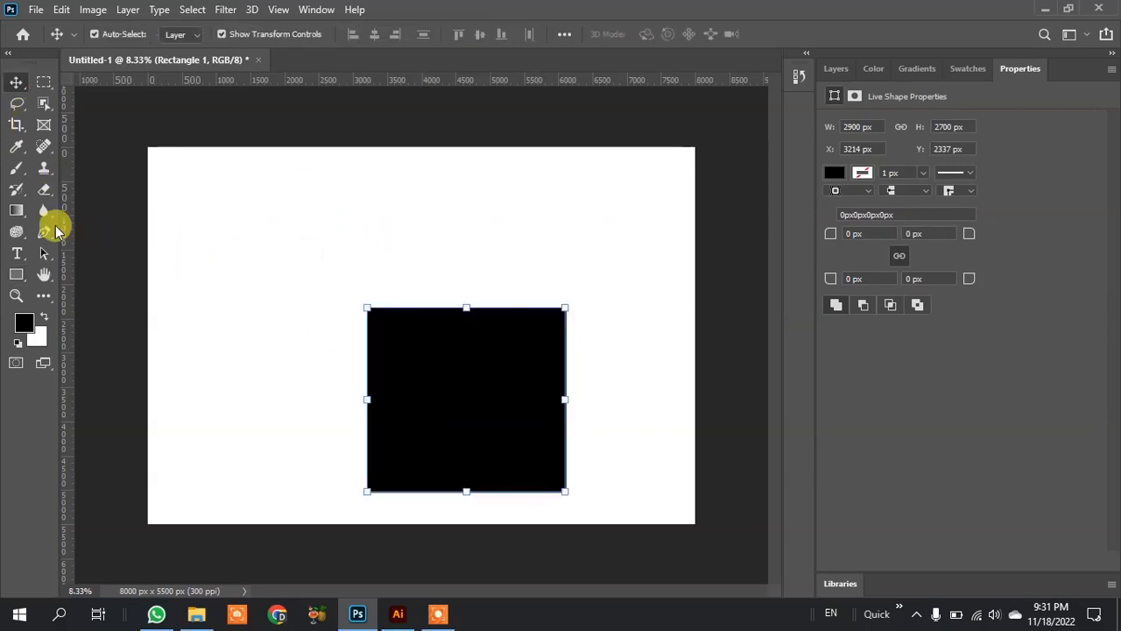
{"action": "left_click_drag", "start_coordinate": [67, 233], "coordinate": [421, 252]}
{"action": "left_click_drag", "start_coordinate": [450, 79], "coordinate": [432, 335]}
{"action": "scroll", "coordinate": [450, 390], "scroll_direction": "up", "scroll_amount": 1}
{"action": "left_click_drag", "start_coordinate": [472, 416], "coordinate": [425, 350]}
{"action": "scroll", "coordinate": [413, 337], "scroll_direction": "down", "scroll_amount": 1}
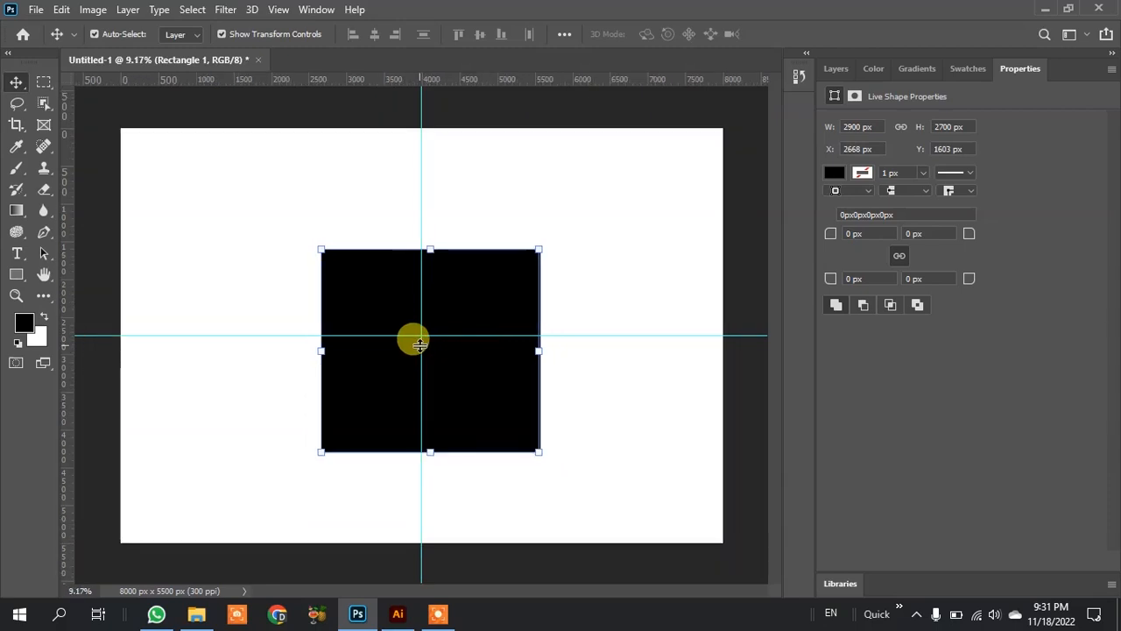
Step: Place guides along all four edges of the rectangle, reusing the two centre guides for its upper and left edges
{"action": "left_click_drag", "start_coordinate": [579, 336], "coordinate": [578, 249]}
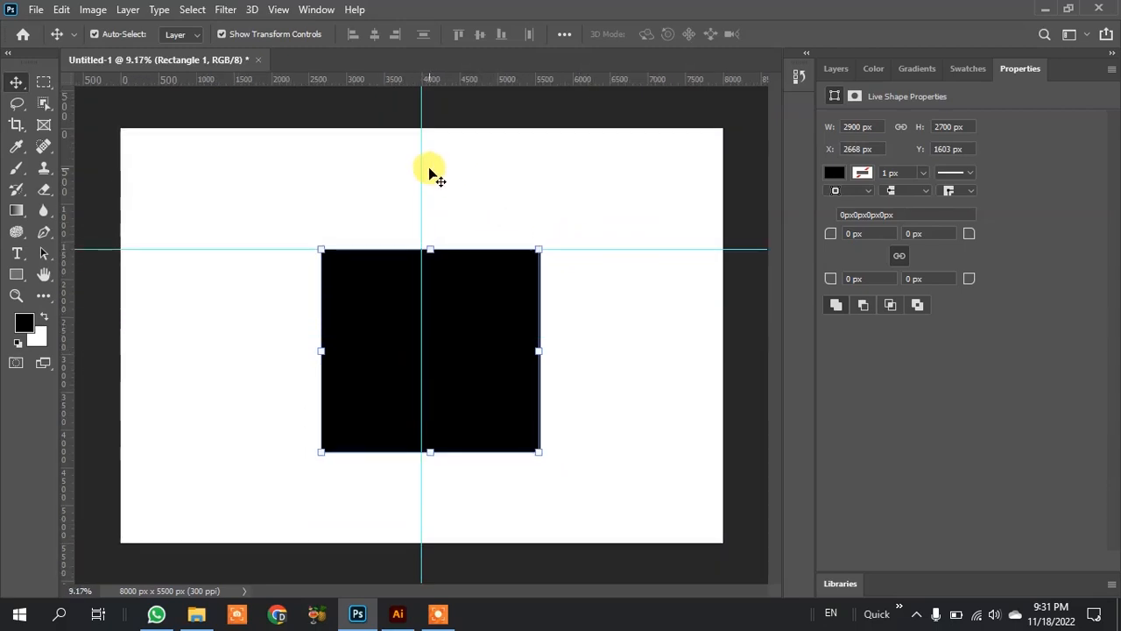
{"action": "left_click_drag", "start_coordinate": [421, 168], "coordinate": [321, 191]}
{"action": "left_click_drag", "start_coordinate": [73, 181], "coordinate": [539, 247]}
{"action": "left_click_drag", "start_coordinate": [436, 85], "coordinate": [452, 452]}
Step: Duplicate the rectangle layer twice in place
{"action": "left_click", "coordinate": [836, 68]}
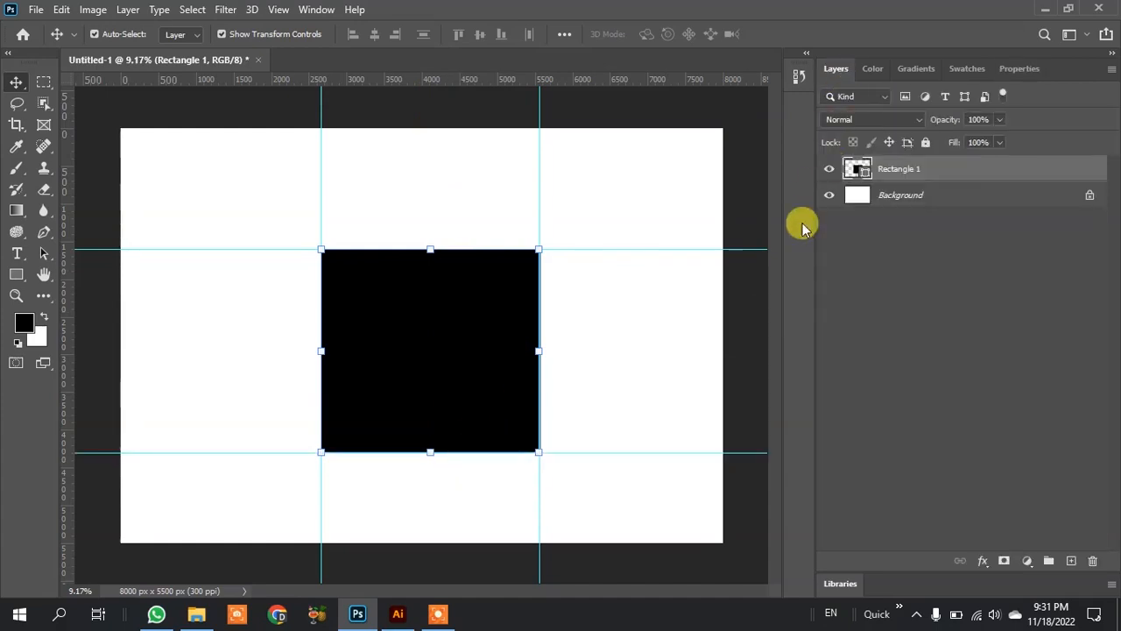
{"action": "left_click", "coordinate": [503, 378], "text": "alt"}
{"action": "left_click", "coordinate": [503, 378], "text": "alt"}
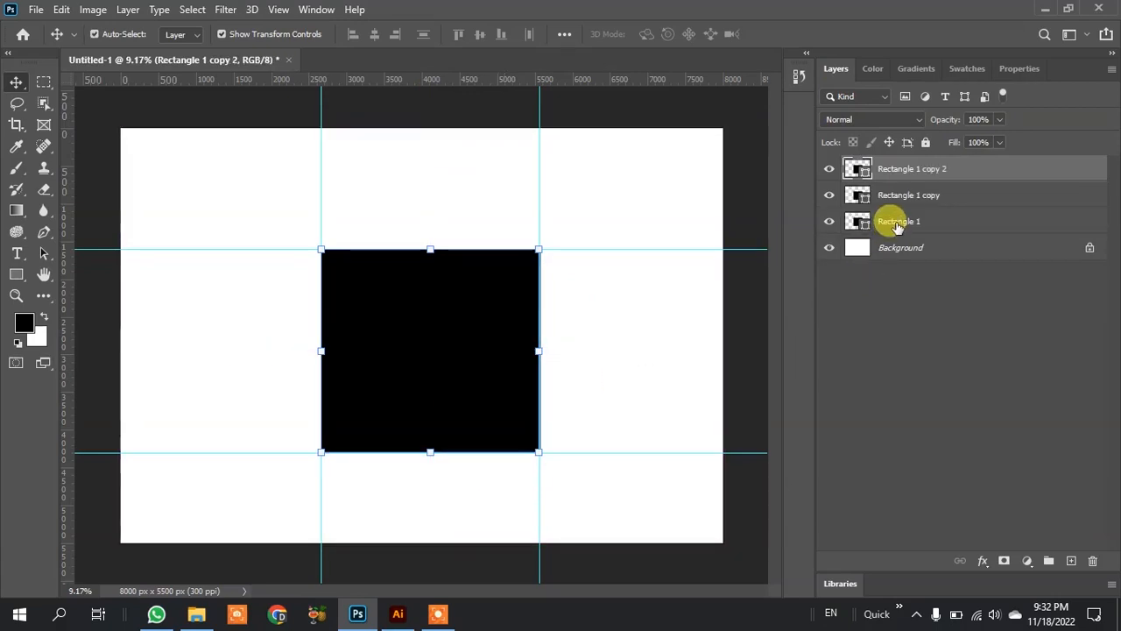
Step: Fill the topmost rectangle, Rectangle 1 copy 2, with RGB red
{"action": "left_click", "coordinate": [865, 225]}
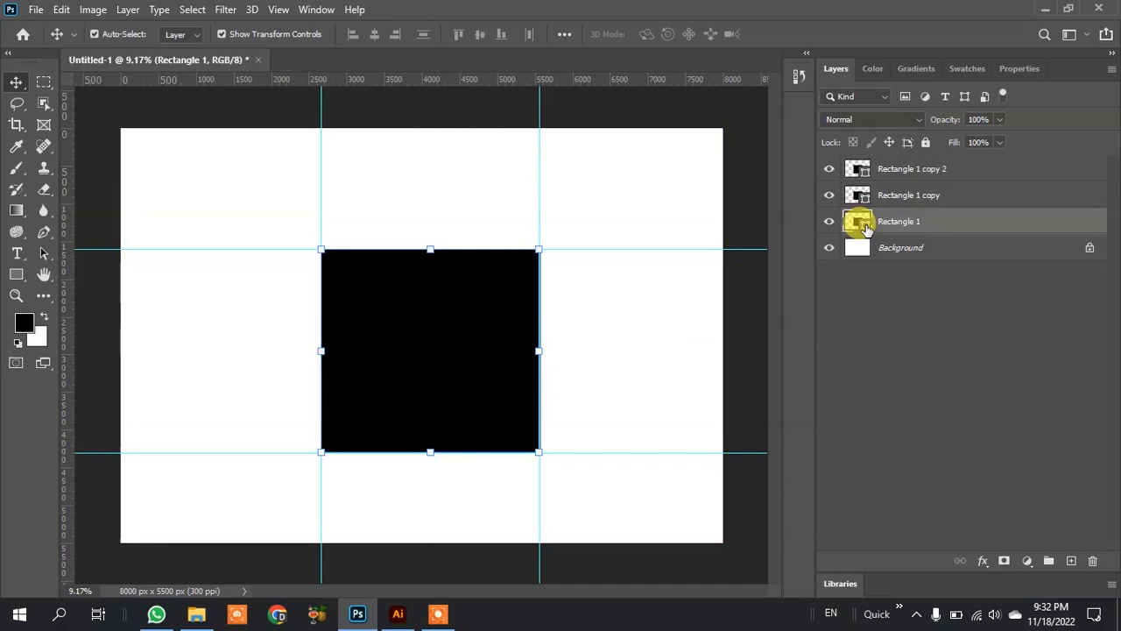
{"action": "left_click", "coordinate": [865, 173]}
{"action": "left_click", "coordinate": [971, 71]}
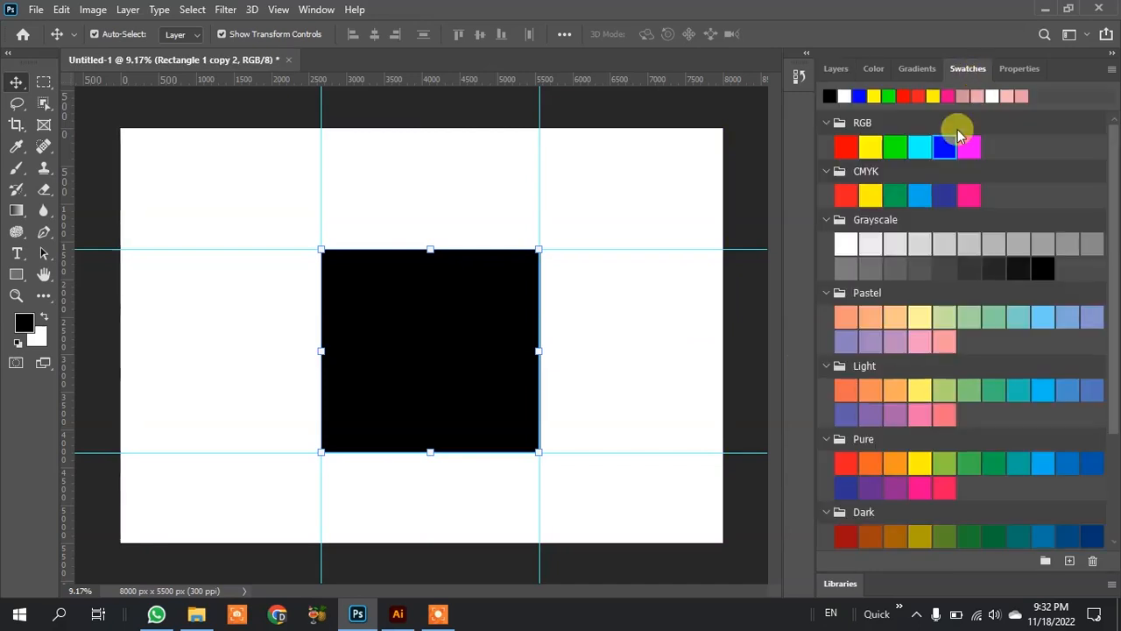
{"action": "left_click", "coordinate": [850, 145]}
{"action": "left_click", "coordinate": [835, 68]}
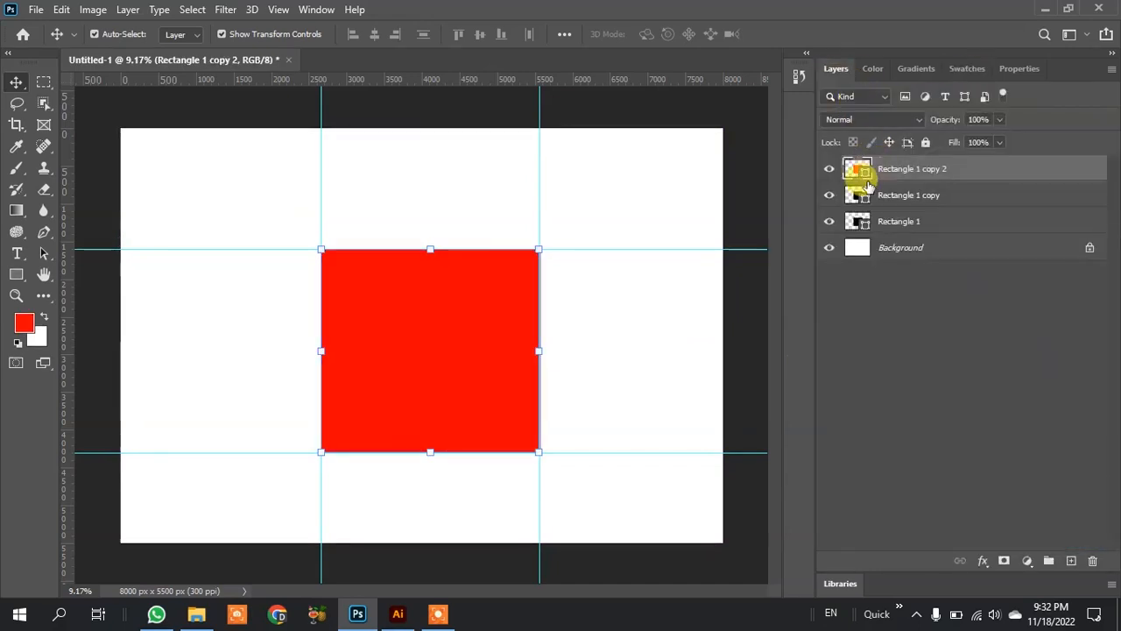
Step: Fill Rectangle 1 copy with RGB yellow and Rectangle 1 with RGB blue
{"action": "left_click", "coordinate": [863, 197]}
{"action": "left_click", "coordinate": [968, 69]}
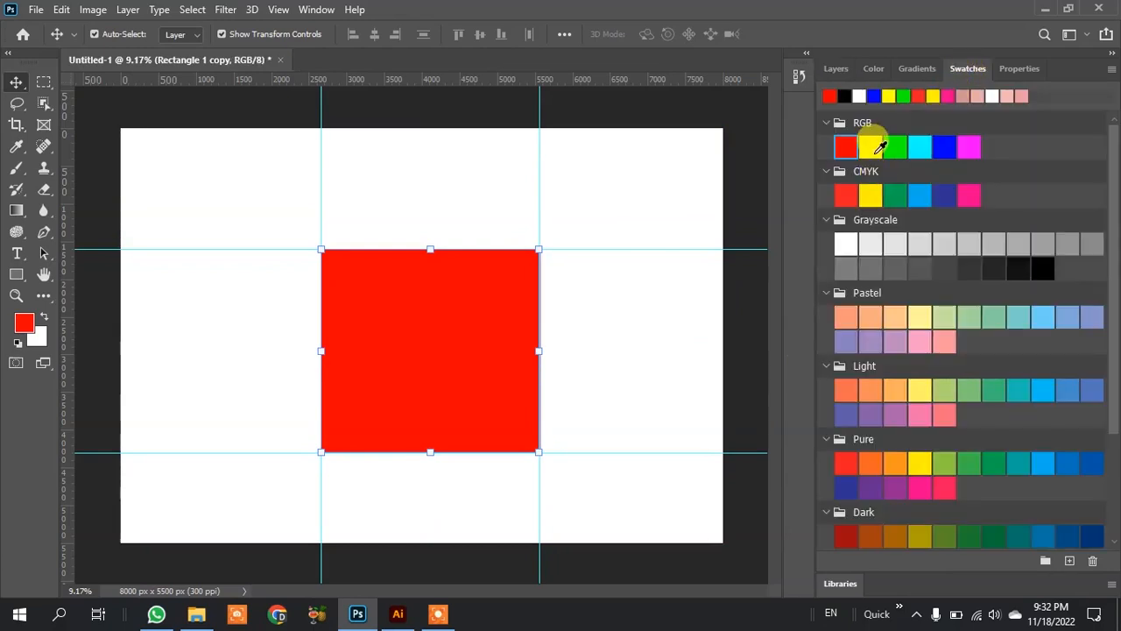
{"action": "left_click", "coordinate": [836, 68]}
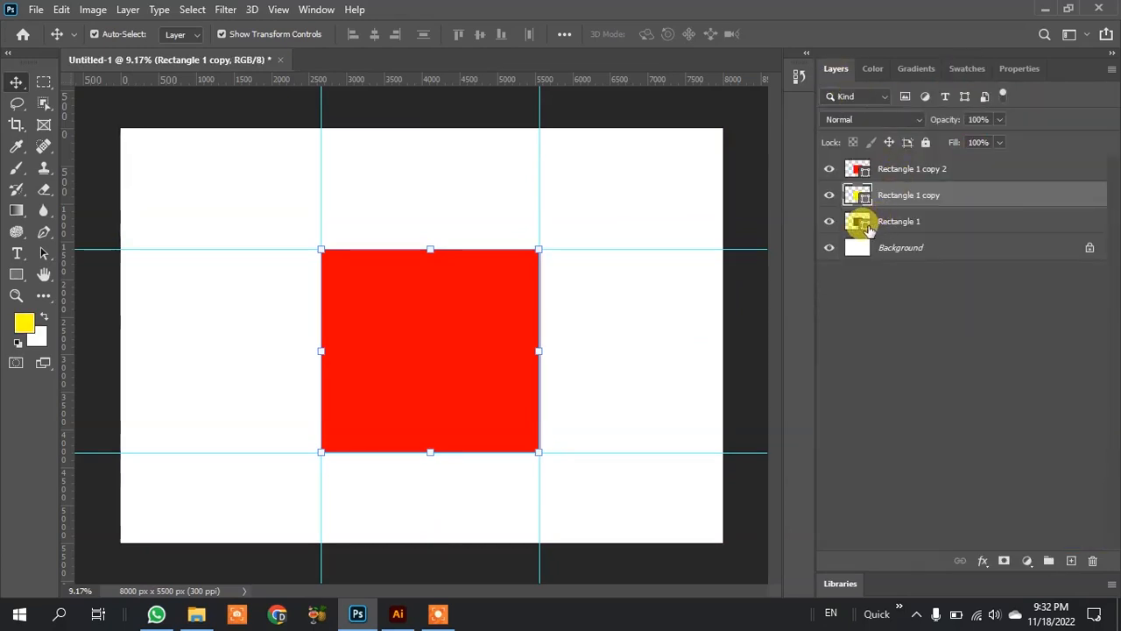
{"action": "left_click", "coordinate": [867, 224]}
{"action": "left_click", "coordinate": [969, 69]}
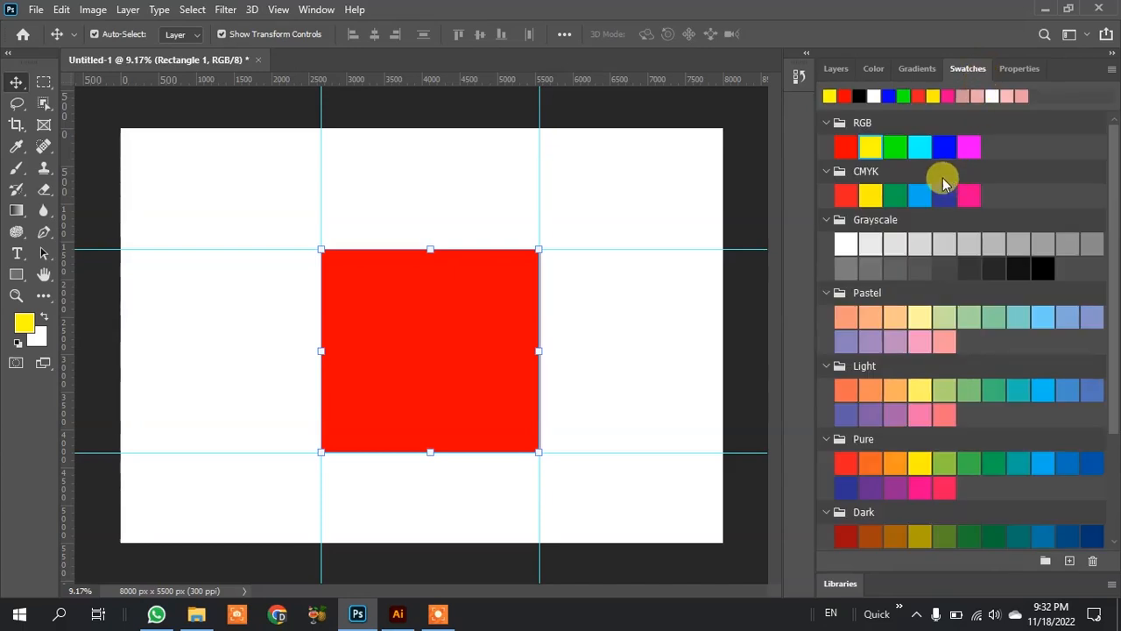
{"action": "left_click", "coordinate": [944, 146]}
{"action": "left_click", "coordinate": [835, 70]}
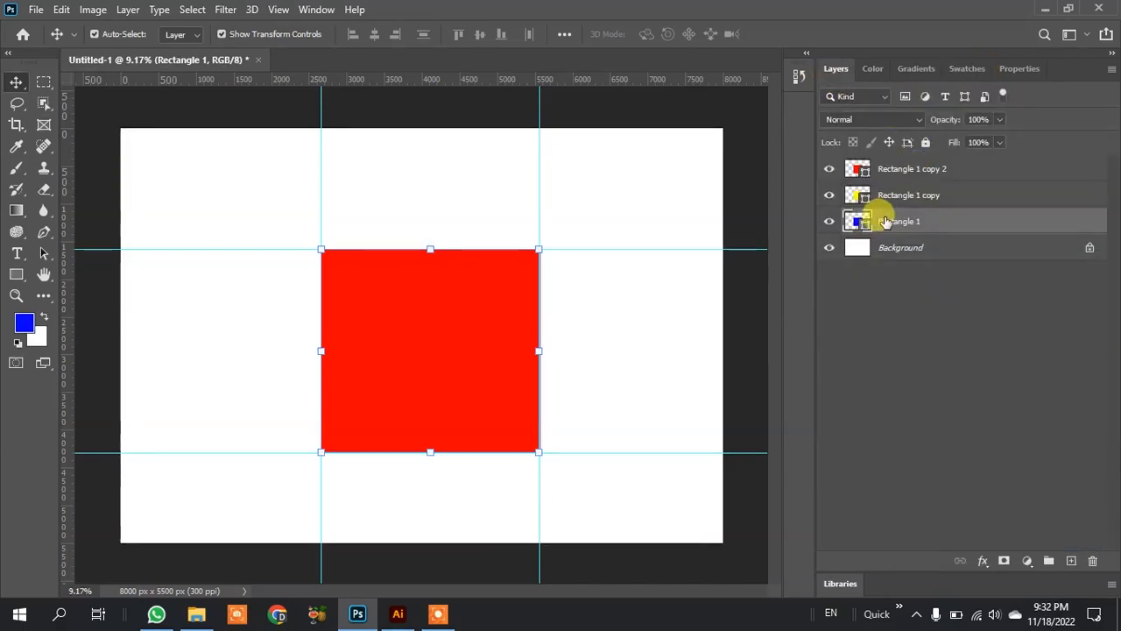
Step: Convert each of the three rectangle layers to its own smart object
{"action": "right_click", "coordinate": [907, 225]}
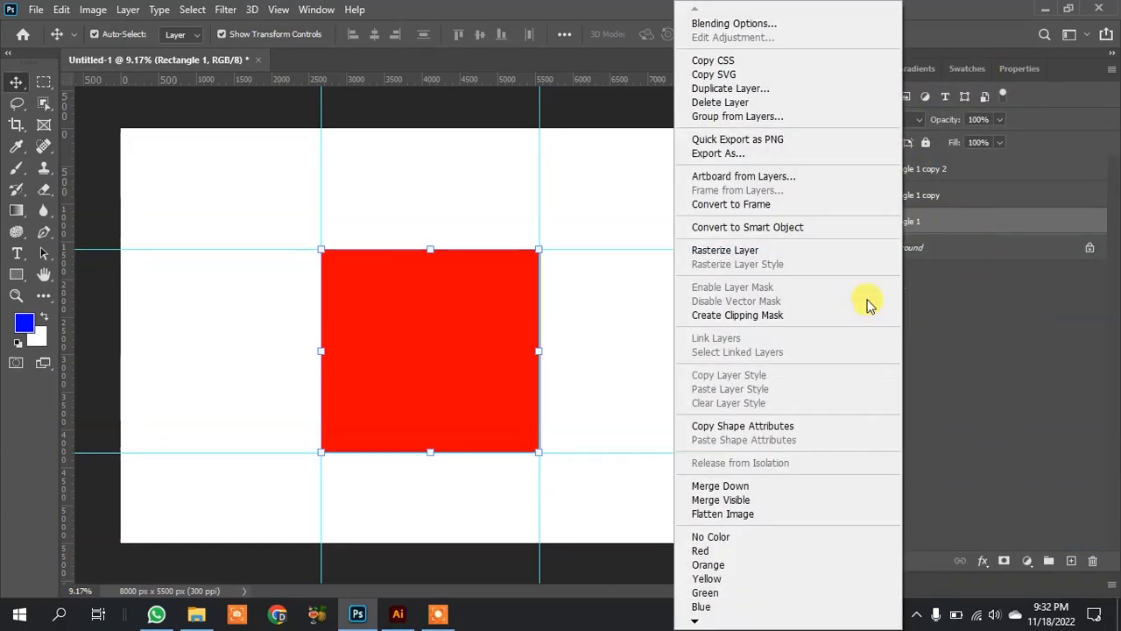
{"action": "left_click", "coordinate": [786, 225]}
{"action": "right_click", "coordinate": [927, 202]}
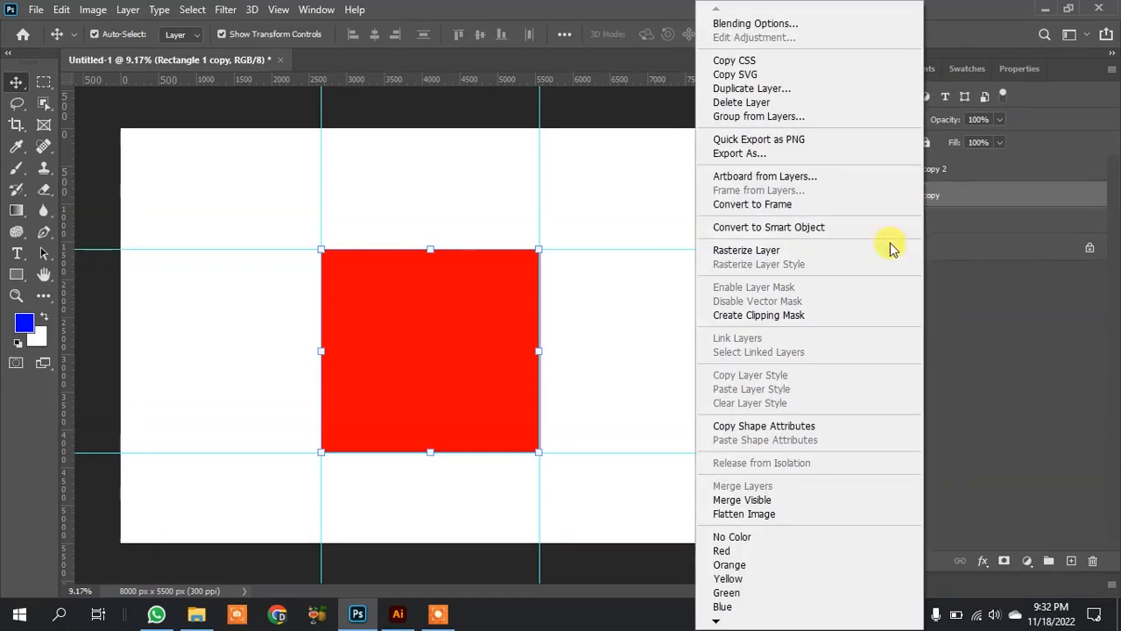
{"action": "left_click", "coordinate": [786, 220]}
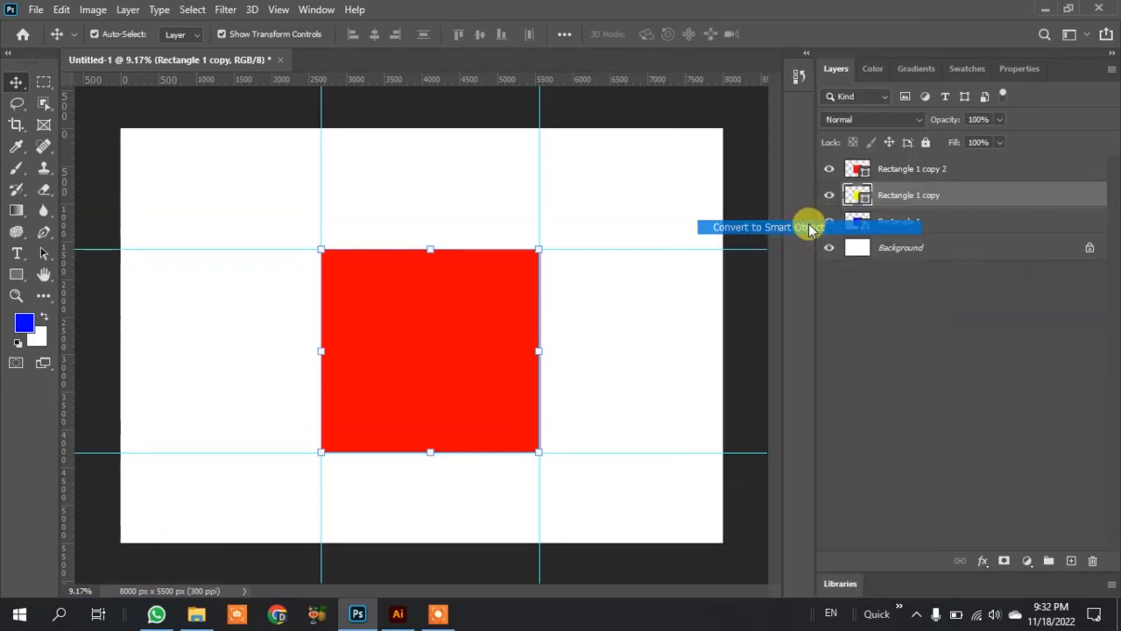
{"action": "right_click", "coordinate": [946, 172]}
{"action": "left_click", "coordinate": [815, 229]}
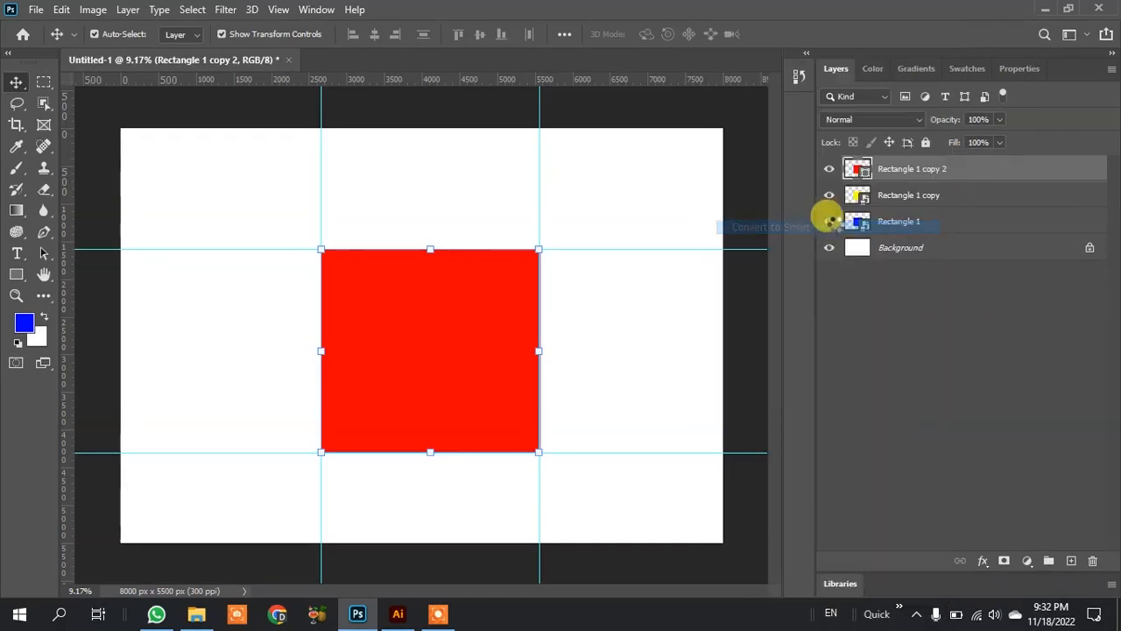
Step: Select the blue Rectangle 1 layer and hide the red and yellow layers above it
{"action": "left_click", "coordinate": [893, 229]}
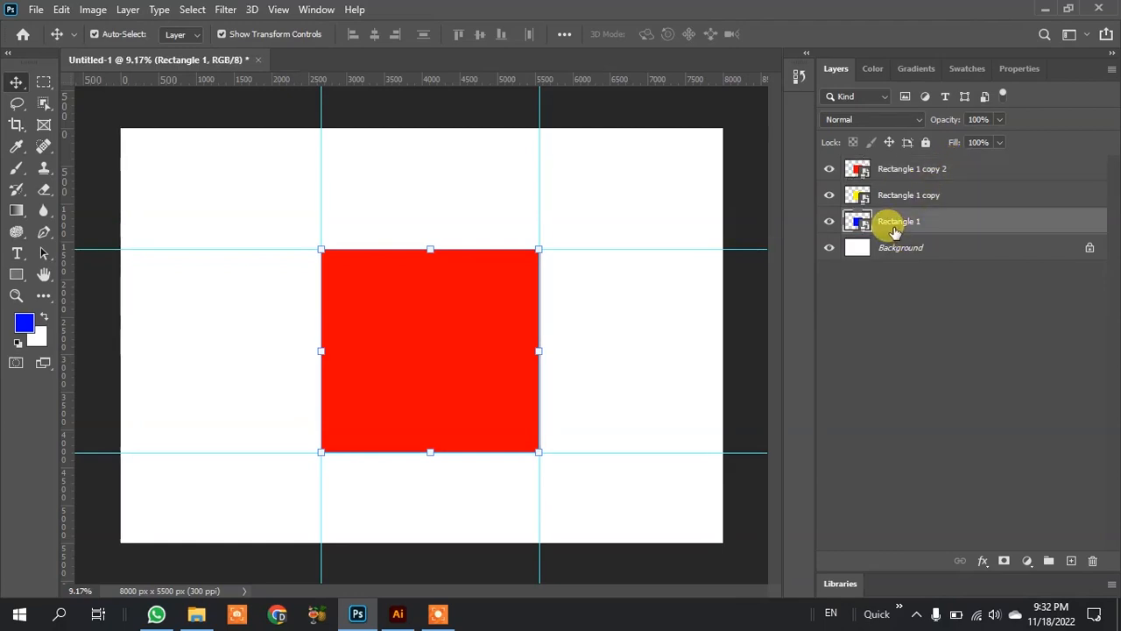
{"action": "left_click", "coordinate": [829, 170]}
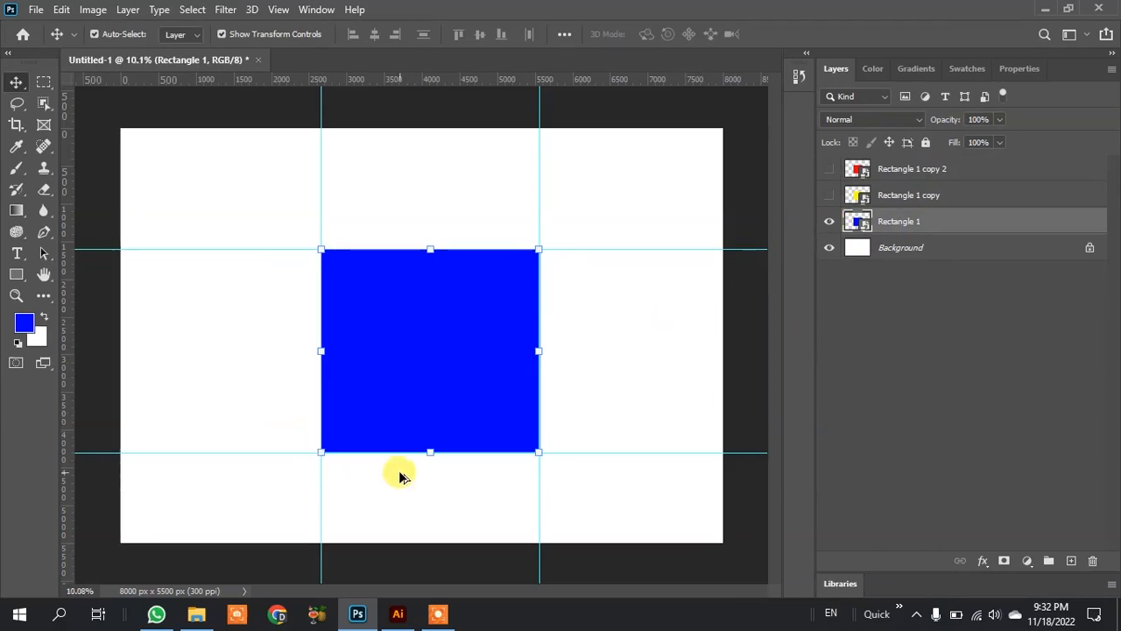
{"action": "scroll", "coordinate": [402, 462], "scroll_direction": "up", "scroll_amount": 1}
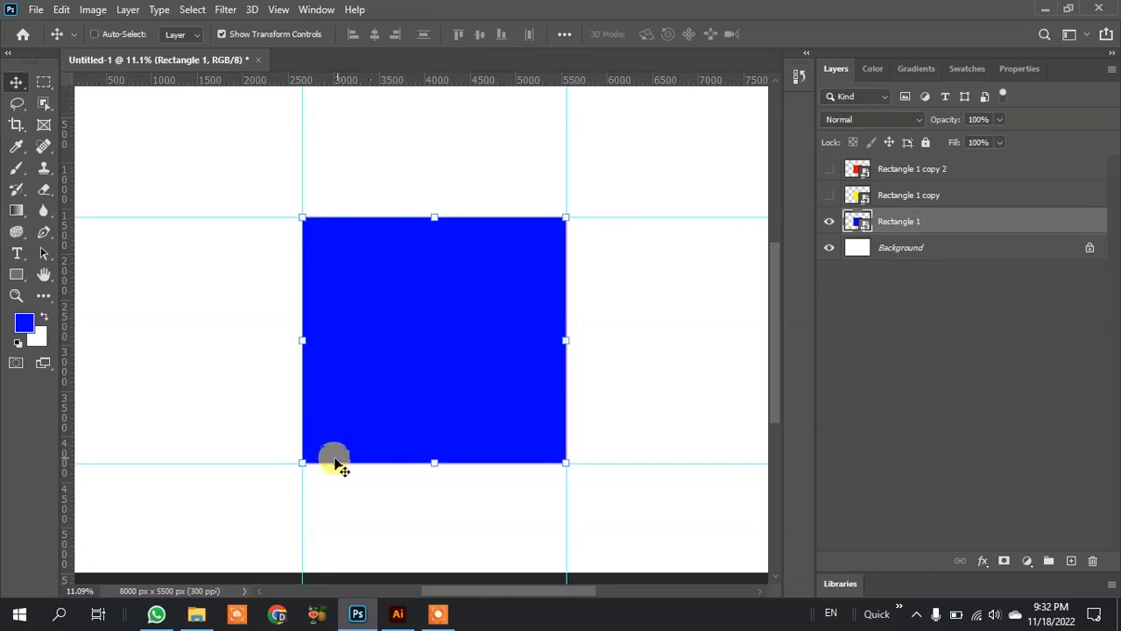
Step: Distort the blue rectangle by its four corners into a tilted diamond inside the right part of the guide frame
{"action": "left_click_drag", "start_coordinate": [302, 462], "coordinate": [450, 447]}
{"action": "left_click_drag", "start_coordinate": [565, 456], "coordinate": [561, 319]}
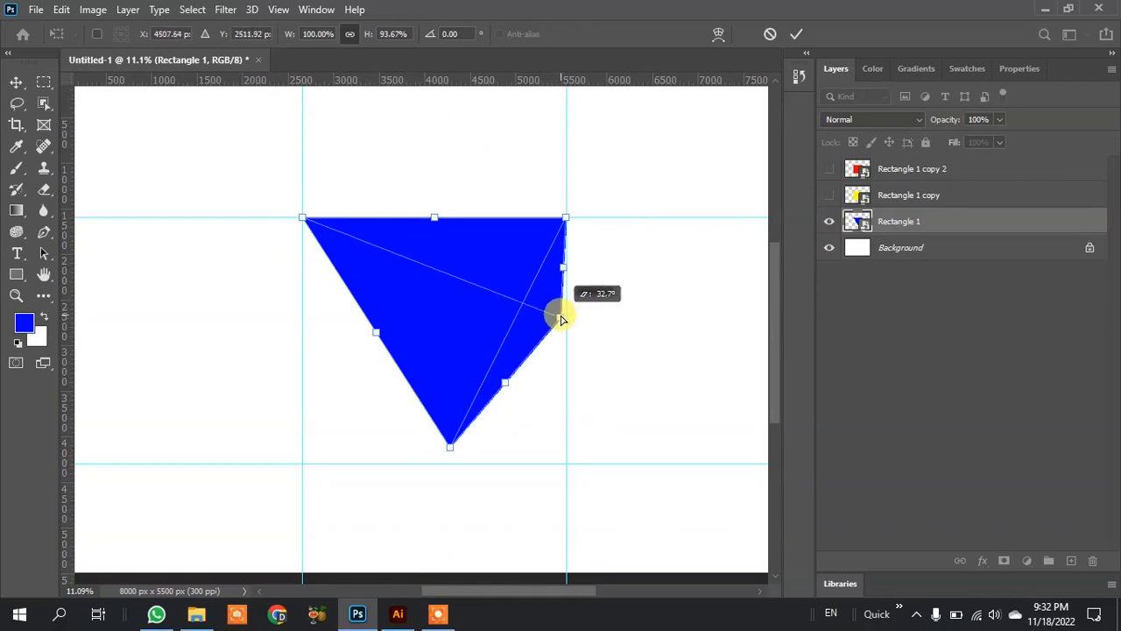
{"action": "scroll", "coordinate": [465, 233], "scroll_direction": "up", "scroll_amount": 2}
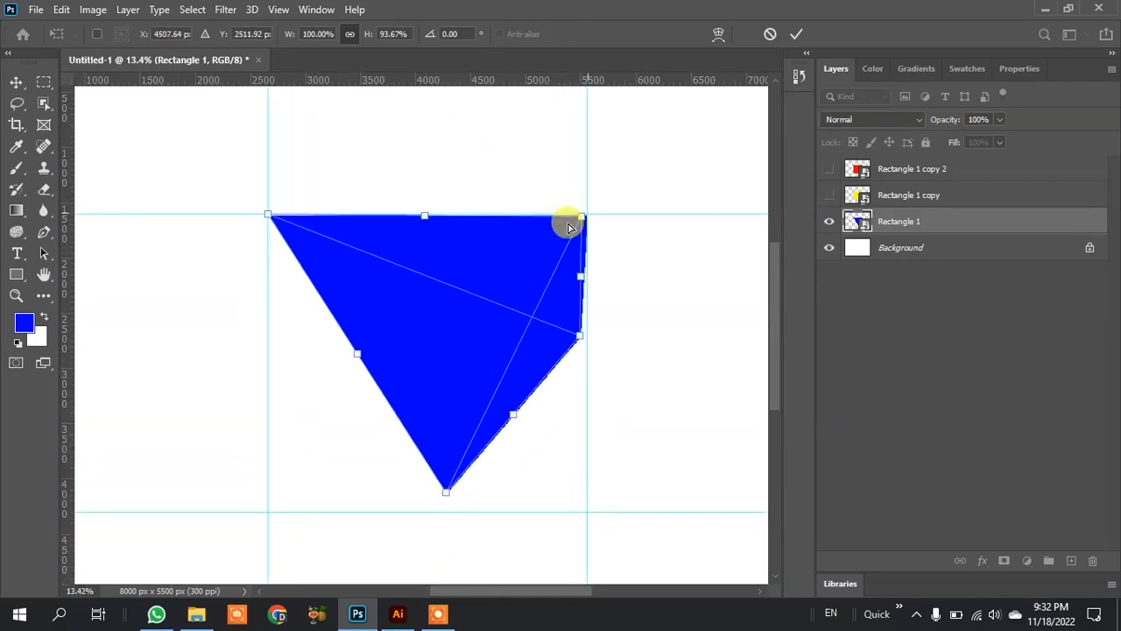
{"action": "left_click_drag", "start_coordinate": [585, 214], "coordinate": [484, 219]}
{"action": "left_click_drag", "start_coordinate": [268, 215], "coordinate": [403, 289]}
{"action": "left_click_drag", "start_coordinate": [445, 491], "coordinate": [494, 484]}
{"action": "mouse_move", "coordinate": [404, 290]}
{"action": "left_mouse_down"}
{"action": "mouse_move", "coordinate": [391, 317]}
{"action": "mouse_move", "coordinate": [388, 301]}
{"action": "left_mouse_up"}
Step: Refine the blue diamond's upper, left and right corners into a slanted, nearly parallel-sided shape and apply the transformation
{"action": "scroll", "coordinate": [465, 220], "scroll_direction": "up", "scroll_amount": 3}
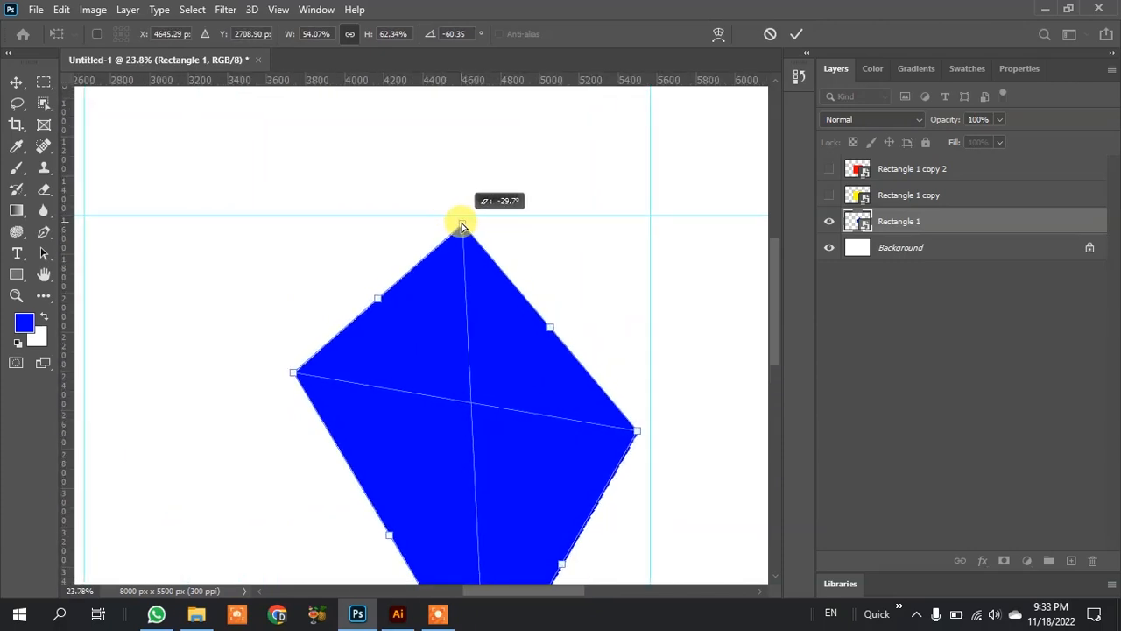
{"action": "scroll", "coordinate": [451, 239], "scroll_direction": "down", "scroll_amount": 2}
{"action": "scroll", "coordinate": [449, 237], "scroll_direction": "up", "scroll_amount": 2}
{"action": "left_click_drag", "start_coordinate": [345, 293], "coordinate": [330, 321]}
{"action": "scroll", "coordinate": [595, 335], "scroll_direction": "up", "scroll_amount": 1}
{"action": "left_click_drag", "start_coordinate": [596, 336], "coordinate": [599, 373]}
{"action": "left_click_drag", "start_coordinate": [462, 180], "coordinate": [467, 179]}
{"action": "scroll", "coordinate": [479, 313], "scroll_direction": "down", "scroll_amount": 1}
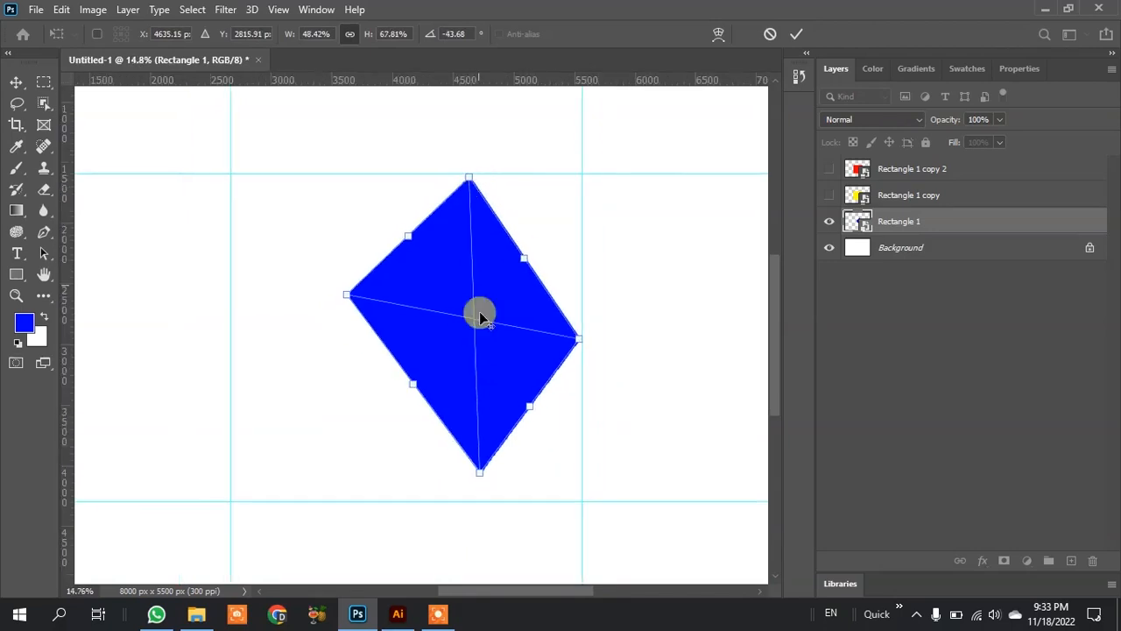
{"action": "scroll", "coordinate": [545, 277], "scroll_direction": "up", "scroll_amount": 1}
{"action": "left_click_drag", "start_coordinate": [334, 285], "coordinate": [339, 273]}
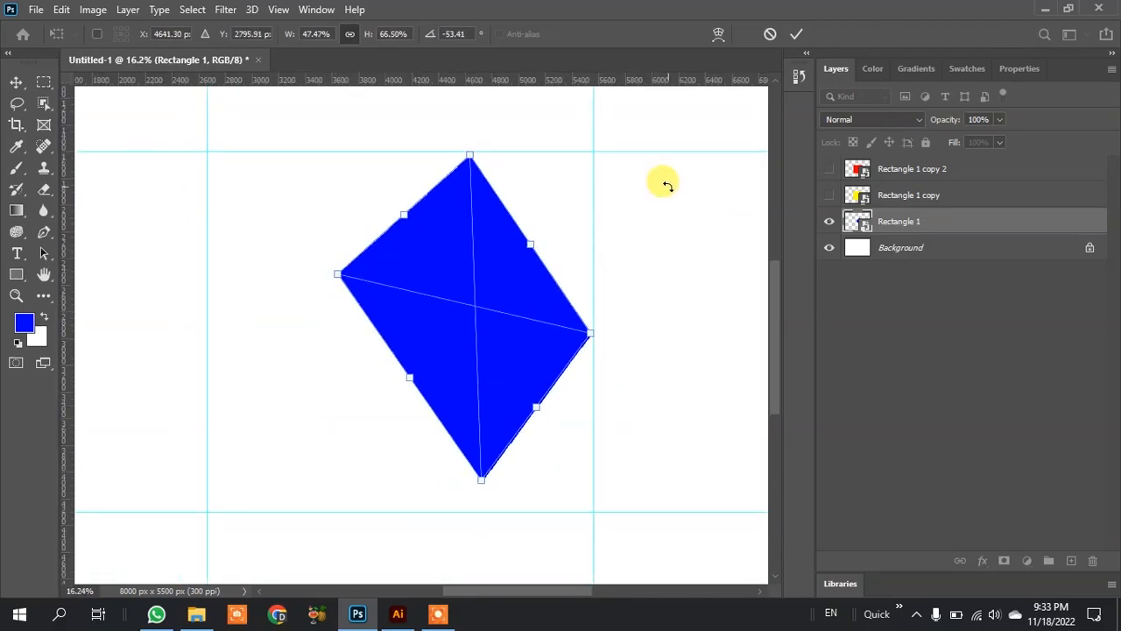
{"action": "left_click", "coordinate": [796, 33]}
Step: Show the yellow Rectangle 1 copy layer and select it
{"action": "left_click", "coordinate": [830, 196]}
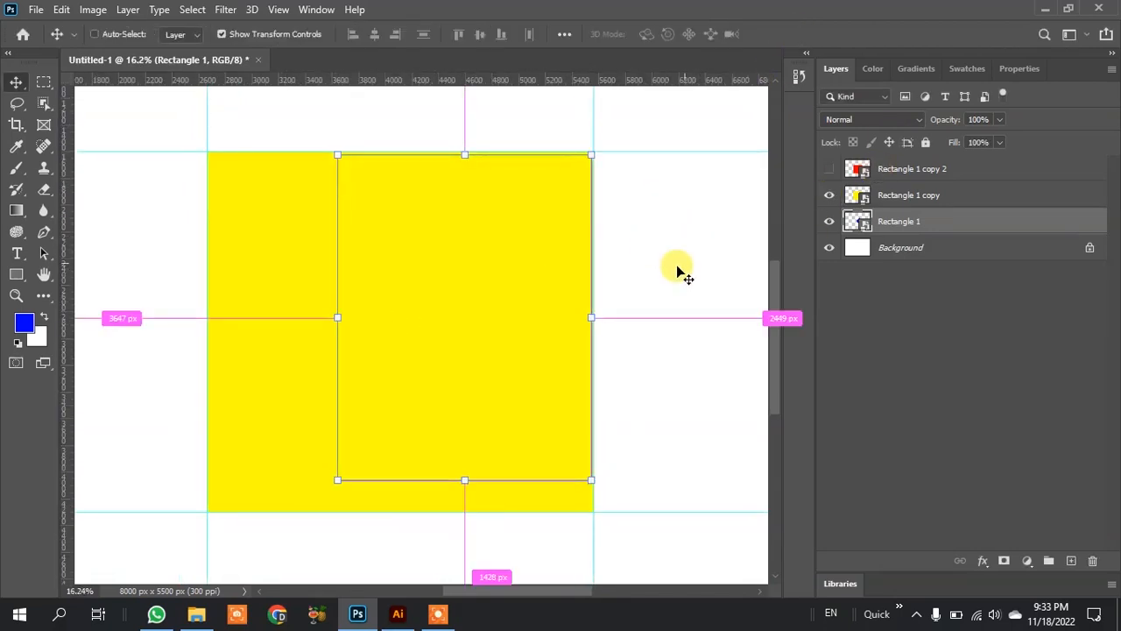
{"action": "left_click", "coordinate": [726, 272], "text": "ctrl"}
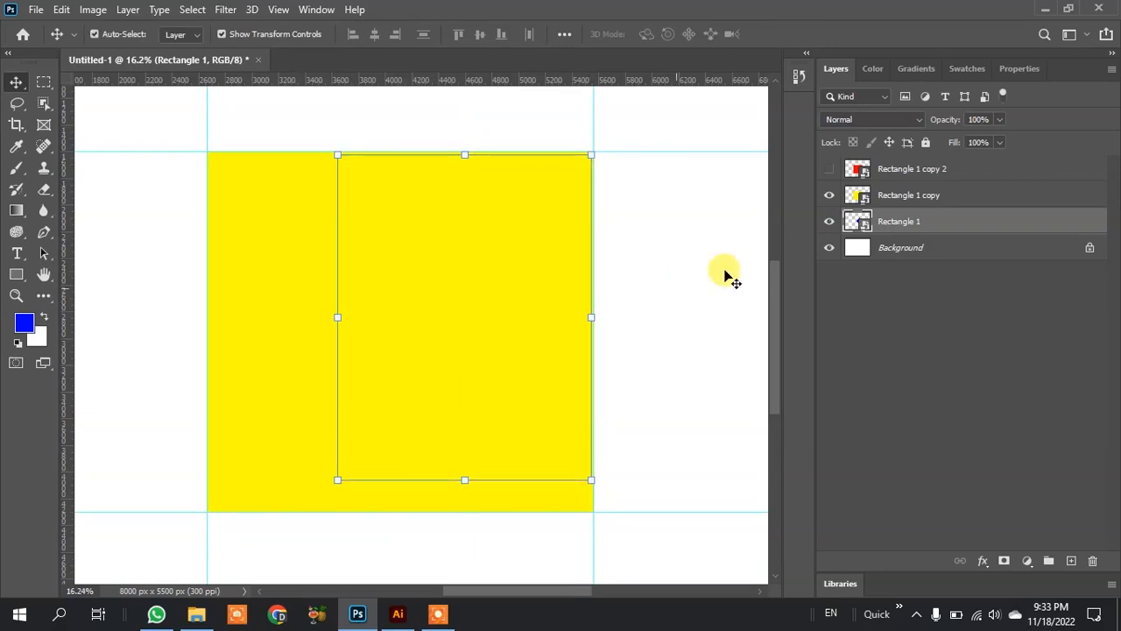
{"action": "left_click", "coordinate": [876, 201]}
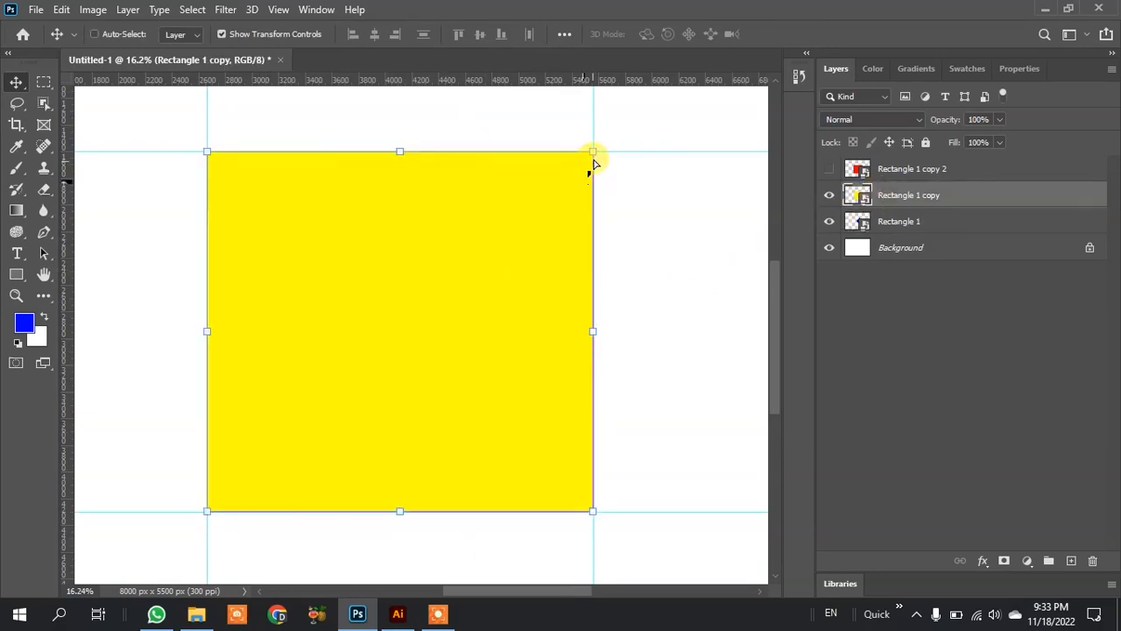
Step: Distort the yellow rectangle's upper-right, lower-right and upper-left corners inward into a slanted shape beside the blue face
{"action": "left_click_drag", "start_coordinate": [593, 154], "coordinate": [378, 239]}
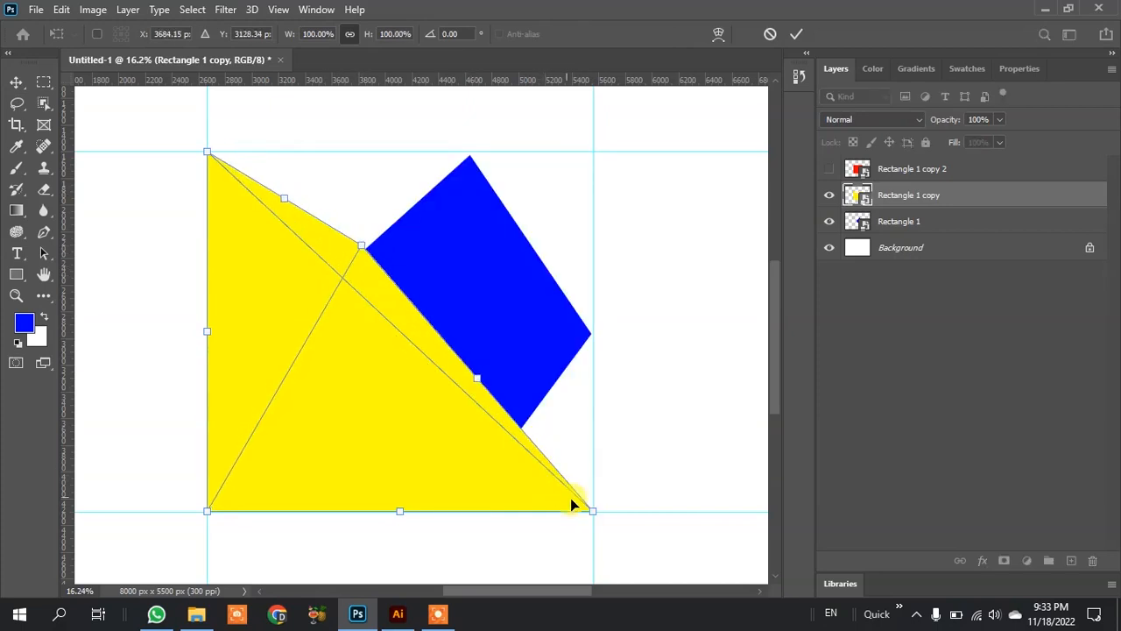
{"action": "left_click_drag", "start_coordinate": [592, 513], "coordinate": [452, 483]}
{"action": "left_click_drag", "start_coordinate": [361, 251], "coordinate": [331, 287]}
{"action": "left_click_drag", "start_coordinate": [208, 156], "coordinate": [147, 252]}
Step: Bring the yellow shape's lower-right corner near the blue face's lowest point and pull its two left corners inward
{"action": "scroll", "coordinate": [473, 490], "scroll_direction": "up", "scroll_amount": 4}
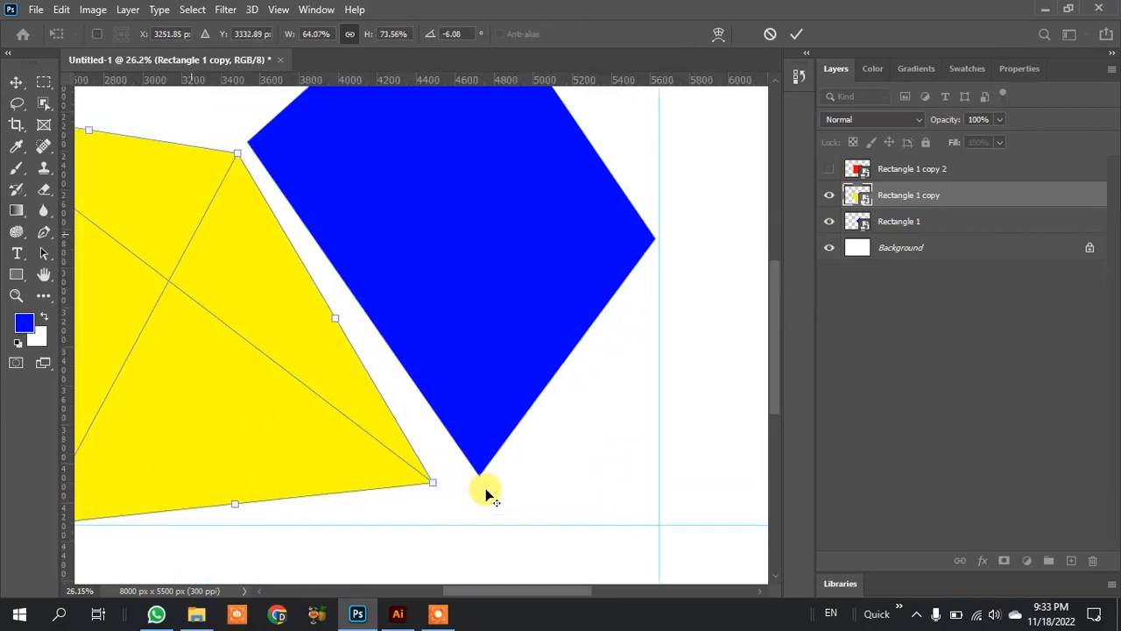
{"action": "left_click_drag", "start_coordinate": [450, 489], "coordinate": [479, 482]}
{"action": "scroll", "coordinate": [478, 483], "scroll_direction": "down", "scroll_amount": 2}
{"action": "left_click_drag", "start_coordinate": [181, 502], "coordinate": [251, 430]}
{"action": "left_click_drag", "start_coordinate": [106, 184], "coordinate": [175, 205]}
{"action": "left_click_drag", "start_coordinate": [251, 430], "coordinate": [269, 452]}
{"action": "mouse_move", "coordinate": [175, 205]}
{"action": "left_mouse_down"}
{"action": "mouse_move", "coordinate": [170, 245]}
{"action": "mouse_move", "coordinate": [175, 225]}
{"action": "left_mouse_up"}
Step: Align the yellow face's right edge with the blue face, adjust its left corners into a near-parallelogram and apply the transformation
{"action": "scroll", "coordinate": [516, 469], "scroll_direction": "up", "scroll_amount": 8}
{"action": "left_click_drag", "start_coordinate": [420, 470], "coordinate": [453, 395]}
{"action": "scroll", "coordinate": [518, 468], "scroll_direction": "down", "scroll_amount": 6}
{"action": "scroll", "coordinate": [336, 219], "scroll_direction": "up", "scroll_amount": 5}
{"action": "mouse_move", "coordinate": [350, 271]}
{"action": "left_mouse_down"}
{"action": "mouse_move", "coordinate": [388, 225]}
{"action": "mouse_move", "coordinate": [340, 266]}
{"action": "left_mouse_up"}
{"action": "scroll", "coordinate": [388, 225], "scroll_direction": "up", "scroll_amount": 4}
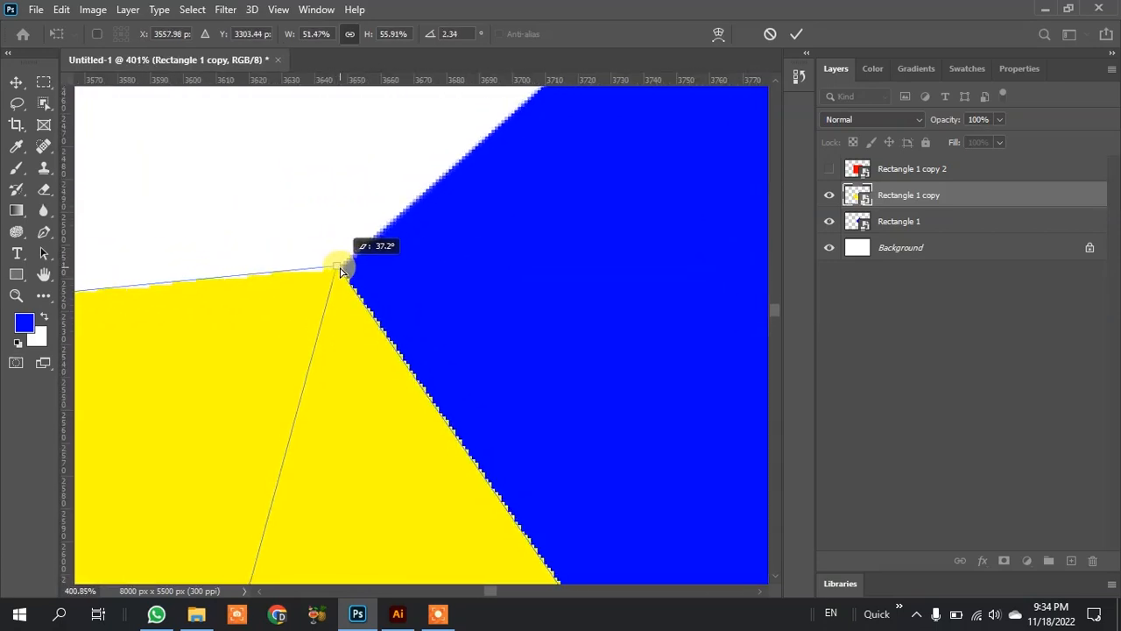
{"action": "scroll", "coordinate": [526, 237], "scroll_direction": "down", "scroll_amount": 8}
{"action": "left_click_drag", "start_coordinate": [362, 502], "coordinate": [392, 510]}
{"action": "left_click_drag", "start_coordinate": [272, 302], "coordinate": [249, 278]}
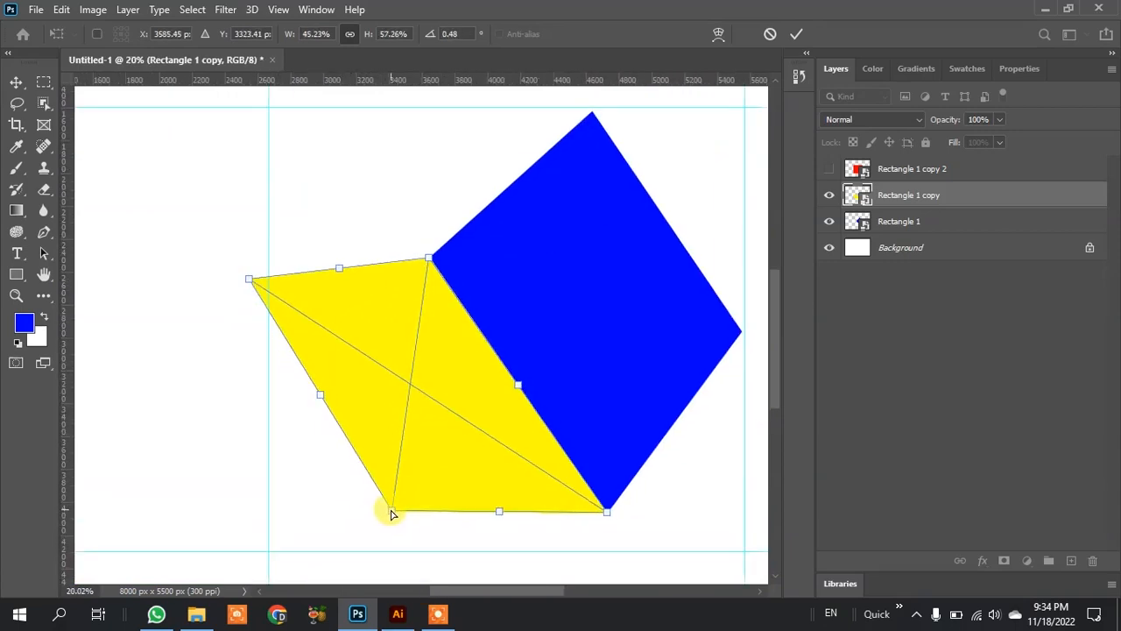
{"action": "left_click_drag", "start_coordinate": [391, 513], "coordinate": [394, 508]}
{"action": "left_click", "coordinate": [797, 34]}
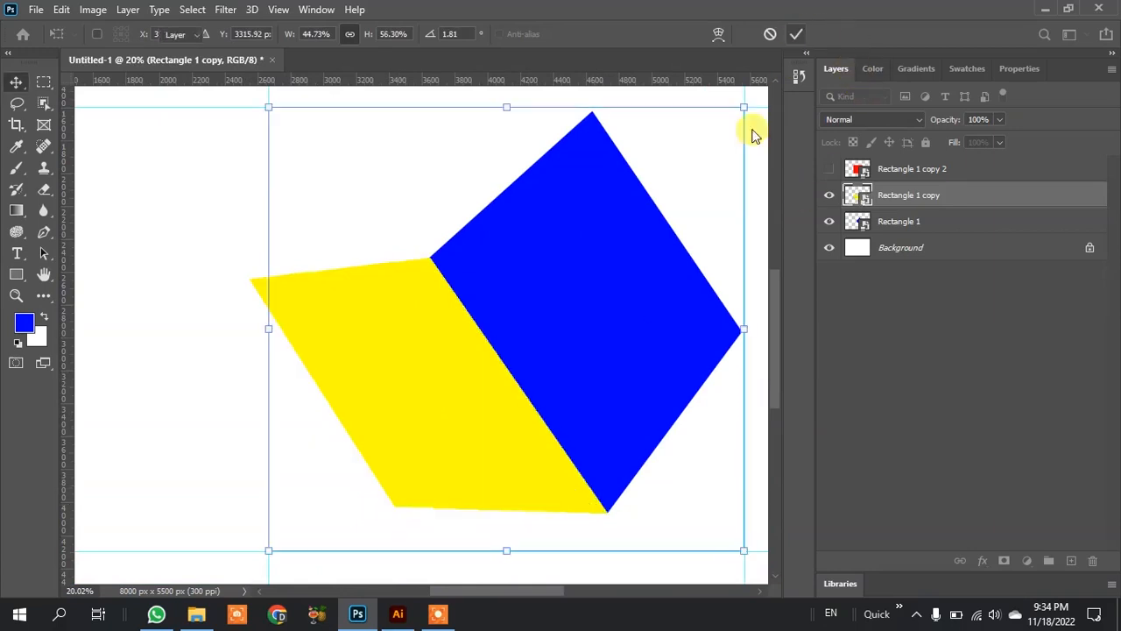
Step: Show and select the red Rectangle 1 copy 2 layer and roughly distort its corners toward the upper edges of the other faces
{"action": "left_click", "coordinate": [829, 169]}
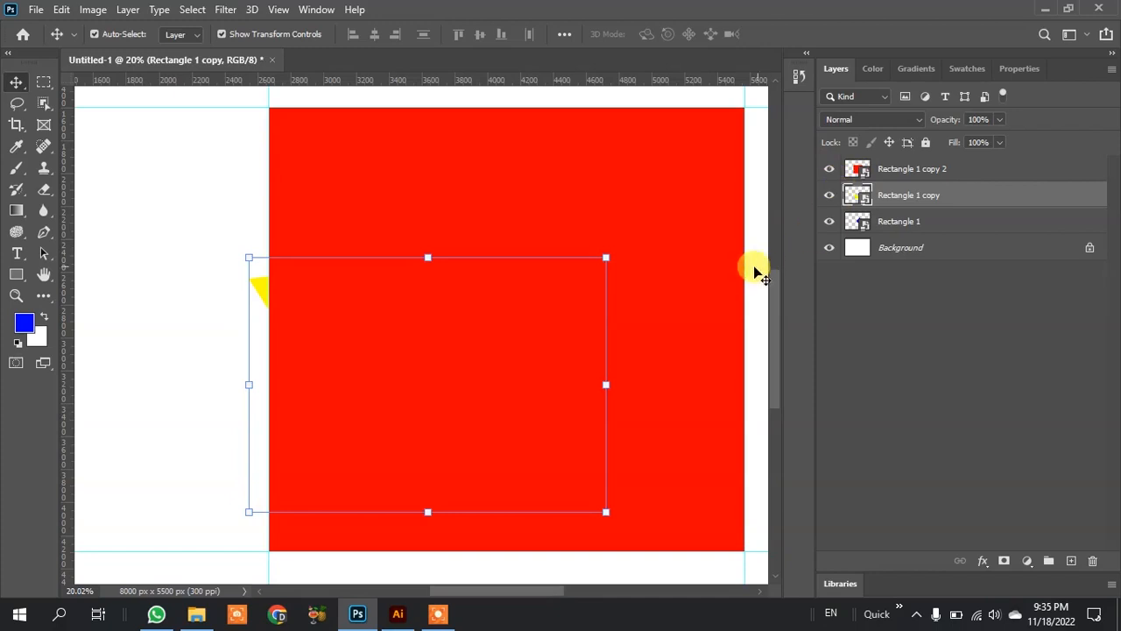
{"action": "scroll", "coordinate": [450, 298], "scroll_direction": "down", "scroll_amount": 3}
{"action": "scroll", "coordinate": [501, 238], "scroll_direction": "up", "scroll_amount": 1}
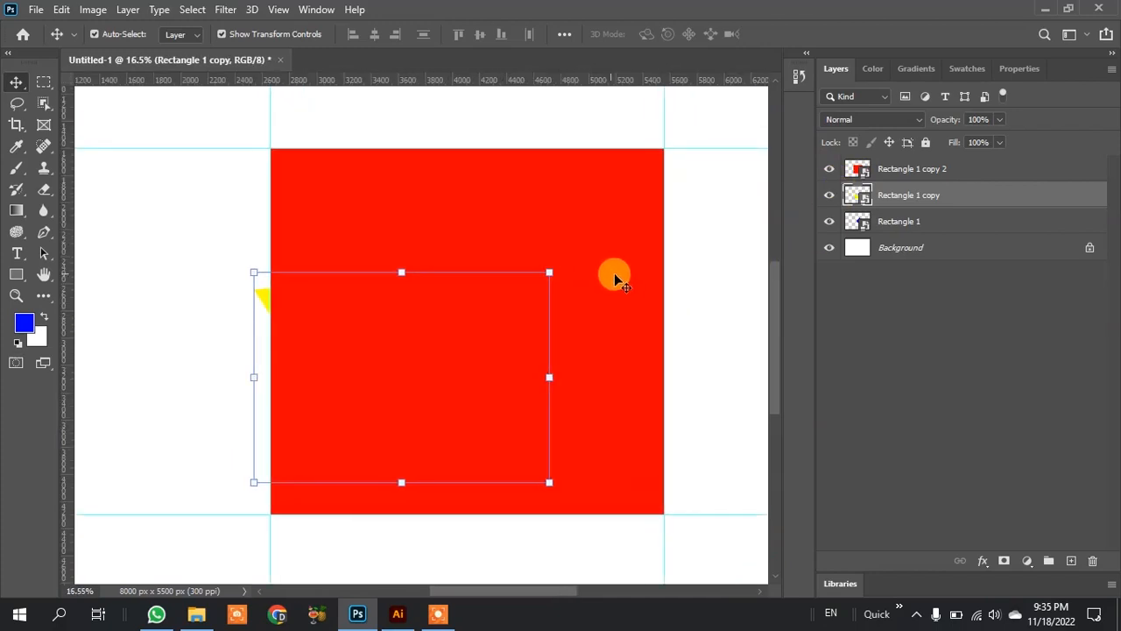
{"action": "left_click", "coordinate": [617, 285]}
{"action": "key", "text": "ctrl"}
{"action": "left_click_drag", "start_coordinate": [666, 515], "coordinate": [578, 355]}
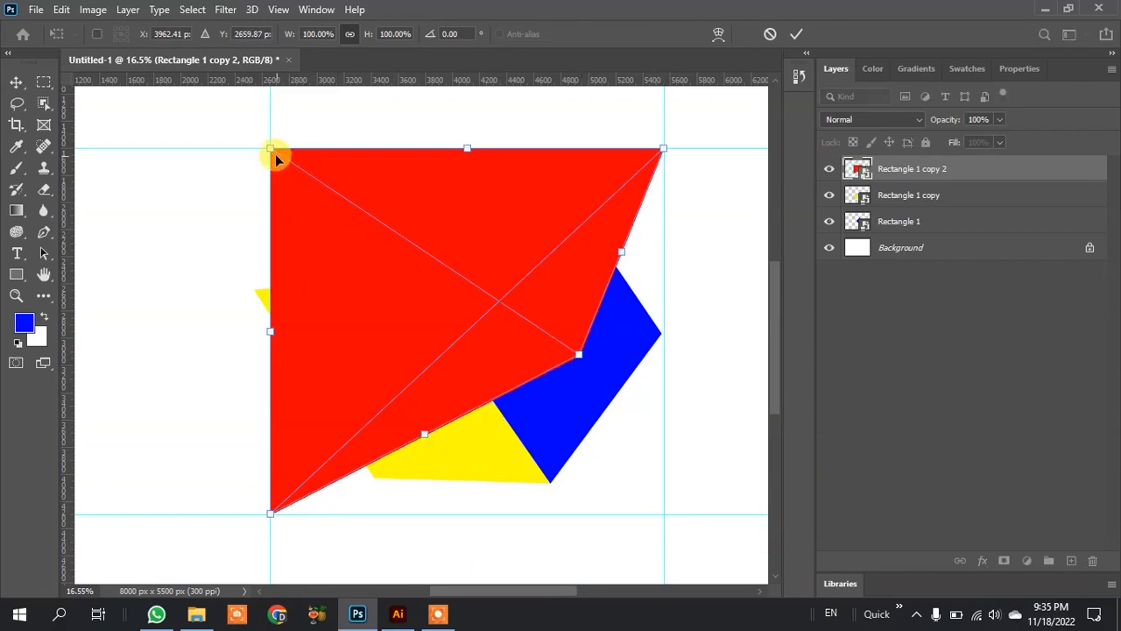
{"action": "left_click_drag", "start_coordinate": [274, 156], "coordinate": [147, 106]}
{"action": "left_click_drag", "start_coordinate": [274, 523], "coordinate": [289, 298]}
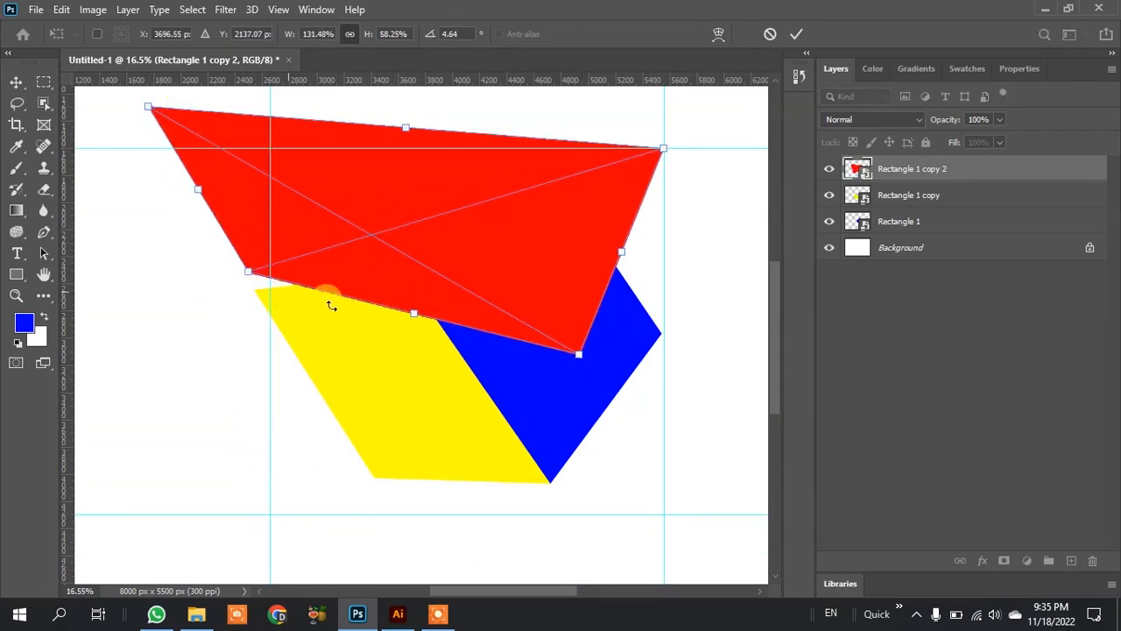
{"action": "left_click_drag", "start_coordinate": [585, 354], "coordinate": [621, 213]}
Step: Fit the red shape's corners to the upper edges of the yellow and blue faces as the cube's top and apply the distortion
{"action": "scroll", "coordinate": [425, 169], "scroll_direction": "up", "scroll_amount": 5}
{"action": "scroll", "coordinate": [601, 188], "scroll_direction": "up", "scroll_amount": 3}
{"action": "scroll", "coordinate": [681, 183], "scroll_direction": "down", "scroll_amount": 3}
{"action": "left_click_drag", "start_coordinate": [260, 379], "coordinate": [234, 390]}
{"action": "scroll", "coordinate": [325, 413], "scroll_direction": "down", "scroll_amount": 3}
{"action": "scroll", "coordinate": [343, 415], "scroll_direction": "up", "scroll_amount": 1}
{"action": "scroll", "coordinate": [213, 338], "scroll_direction": "up", "scroll_amount": 5}
{"action": "scroll", "coordinate": [234, 391], "scroll_direction": "down", "scroll_amount": 8}
{"action": "left_click_drag", "start_coordinate": [137, 181], "coordinate": [417, 262]}
{"action": "scroll", "coordinate": [453, 188], "scroll_direction": "down", "scroll_amount": 2}
{"action": "key", "text": "Return"}
{"action": "scroll", "coordinate": [420, 333], "scroll_direction": "up", "scroll_amount": 1}
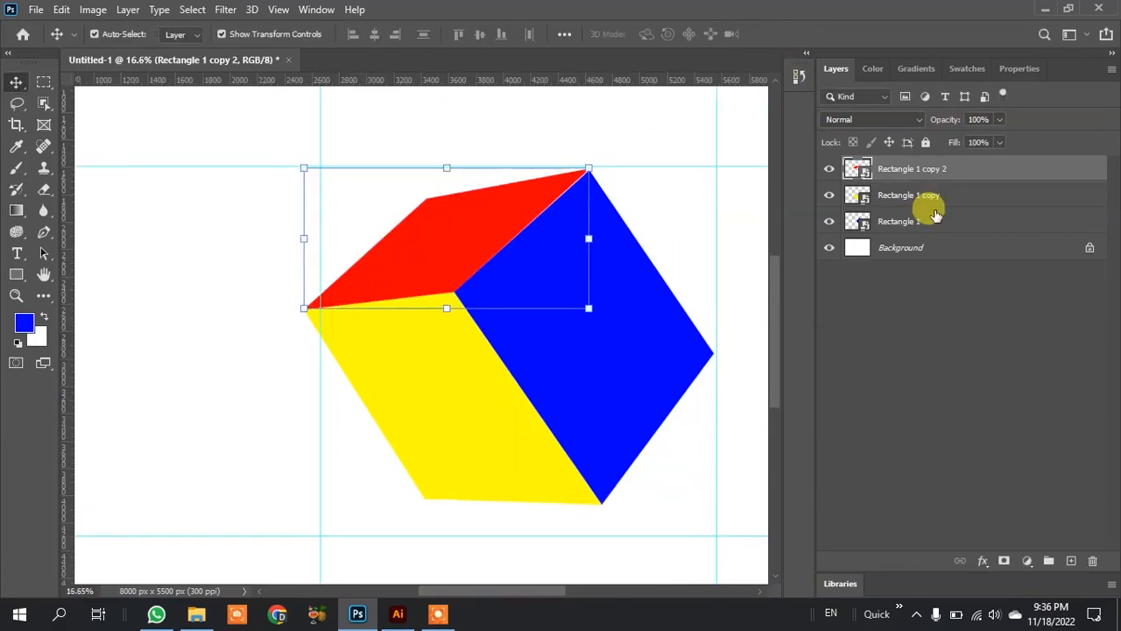
Step: Shift the yellow face's lower-left and lower-right corners inward to narrow the base of the cube
{"action": "left_click", "coordinate": [463, 478]}
{"action": "left_click_drag", "start_coordinate": [296, 491], "coordinate": [408, 477]}
{"action": "scroll", "coordinate": [407, 477], "scroll_direction": "up", "scroll_amount": 2}
{"action": "scroll", "coordinate": [407, 477], "scroll_direction": "down", "scroll_amount": 1}
{"action": "left_click_drag", "start_coordinate": [601, 470], "coordinate": [563, 470]}
Step: Distort the blue Rectangle 1 face inward to match the narrower yellow face and apply the transformation
{"action": "left_click", "coordinate": [897, 222]}
{"action": "key", "text": "ctrl+t"}
{"action": "left_click_drag", "start_coordinate": [723, 308], "coordinate": [680, 293]}
{"action": "scroll", "coordinate": [671, 201], "scroll_direction": "down", "scroll_amount": 1}
{"action": "scroll", "coordinate": [666, 196], "scroll_direction": "up", "scroll_amount": 12}
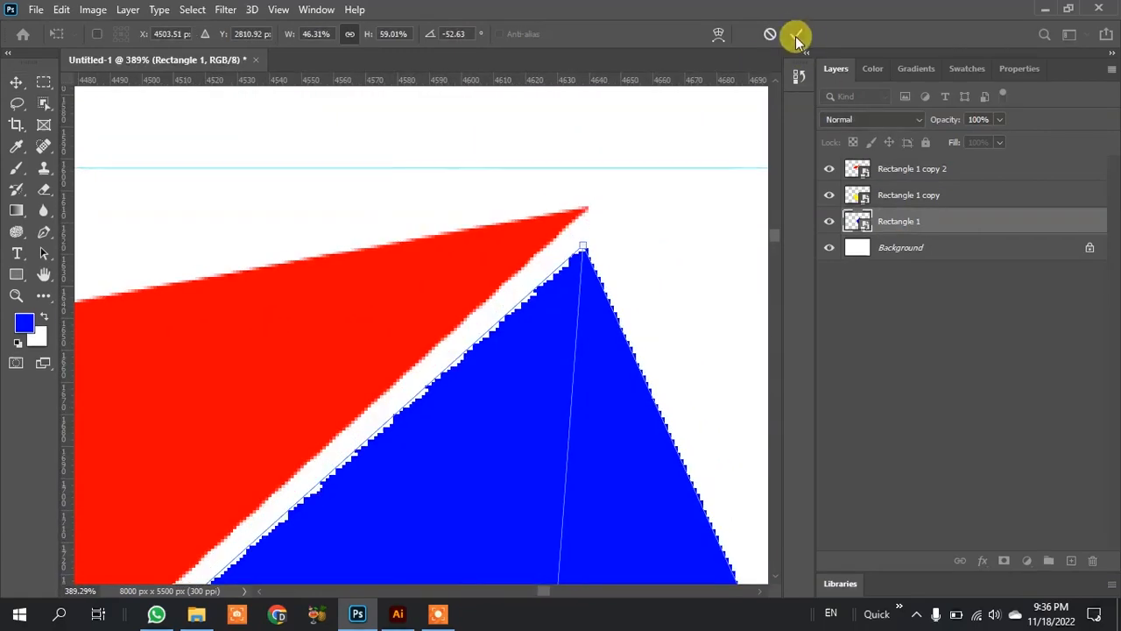
{"action": "left_click", "coordinate": [795, 38]}
Step: Move the red face's upper-right corner onto the blue face's top corner and apply the transformation
{"action": "left_click", "coordinate": [586, 207]}
{"action": "scroll", "coordinate": [588, 195], "scroll_direction": "up", "scroll_amount": 2}
{"action": "key", "text": "ctrl+t"}
{"action": "left_click_drag", "start_coordinate": [587, 195], "coordinate": [581, 257]}
{"action": "scroll", "coordinate": [642, 183], "scroll_direction": "down", "scroll_amount": 10}
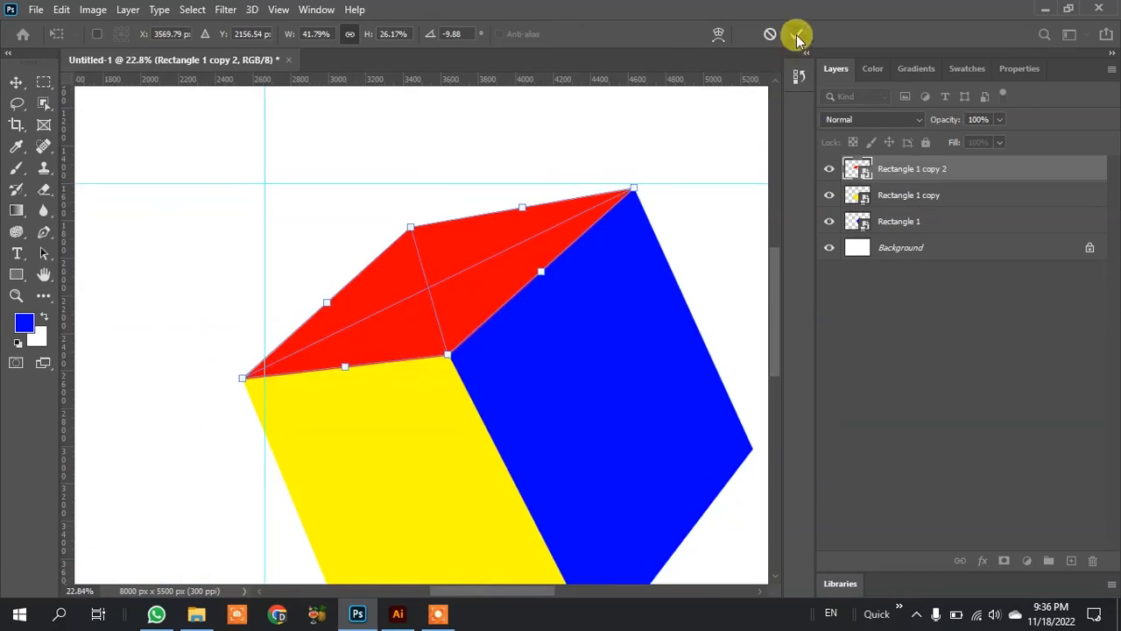
{"action": "left_click", "coordinate": [795, 38]}
Step: Adjust the yellow face's lower-left and upper-left corners and apply the transformation
{"action": "scroll", "coordinate": [493, 321], "scroll_direction": "down", "scroll_amount": 2}
{"action": "left_click", "coordinate": [426, 435]}
{"action": "key", "text": "ctrl+t"}
{"action": "scroll", "coordinate": [330, 482], "scroll_direction": "up", "scroll_amount": 3}
{"action": "left_click_drag", "start_coordinate": [359, 487], "coordinate": [380, 500]}
{"action": "scroll", "coordinate": [380, 500], "scroll_direction": "down", "scroll_amount": 2}
{"action": "scroll", "coordinate": [318, 233], "scroll_direction": "up", "scroll_amount": 4}
{"action": "left_click_drag", "start_coordinate": [318, 233], "coordinate": [289, 240]}
{"action": "scroll", "coordinate": [307, 242], "scroll_direction": "up", "scroll_amount": 2}
{"action": "left_click", "coordinate": [795, 34]}
Step: Align the red face's left corner with the yellow face's upper-left corner and apply the transformation
{"action": "left_click", "coordinate": [912, 168]}
{"action": "key", "text": "ctrl+t"}
{"action": "scroll", "coordinate": [343, 245], "scroll_direction": "up", "scroll_amount": 3}
{"action": "scroll", "coordinate": [295, 228], "scroll_direction": "down", "scroll_amount": 3}
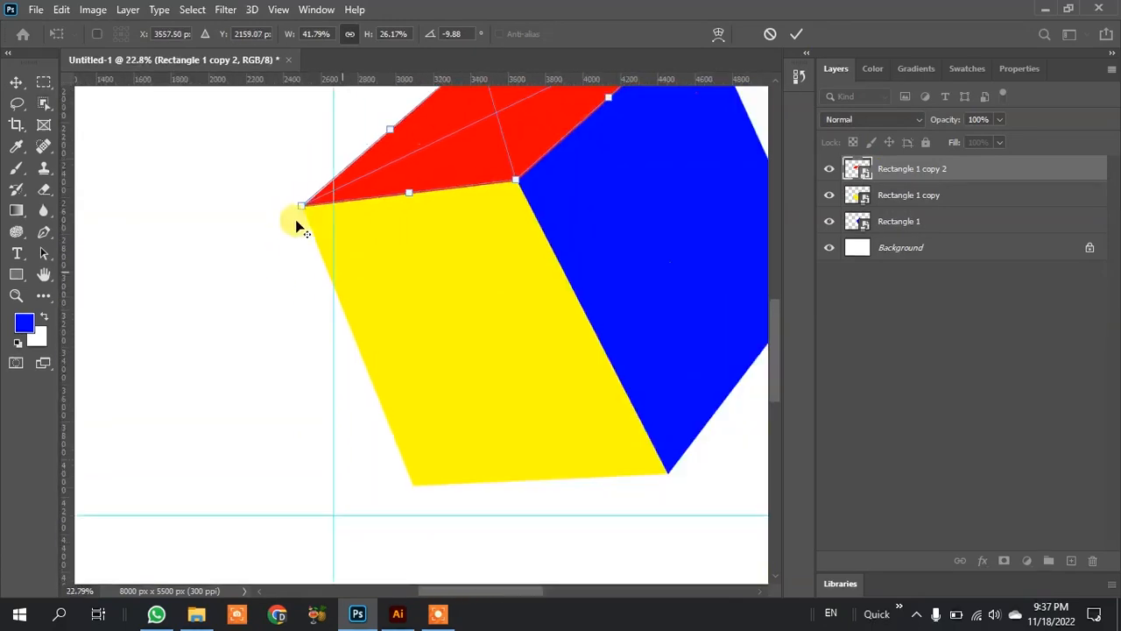
{"action": "scroll", "coordinate": [295, 228], "scroll_direction": "down", "scroll_amount": 2}
{"action": "left_click", "coordinate": [795, 33]}
Step: Raise the yellow face's lower-left corner so its bottom edge runs nearly level and apply the transformation
{"action": "scroll", "coordinate": [406, 493], "scroll_direction": "down", "scroll_amount": 1}
{"action": "left_click", "coordinate": [406, 493]}
{"action": "left_click", "coordinate": [403, 383]}
{"action": "key", "text": "ctrl+t"}
{"action": "scroll", "coordinate": [355, 433], "scroll_direction": "up", "scroll_amount": 3}
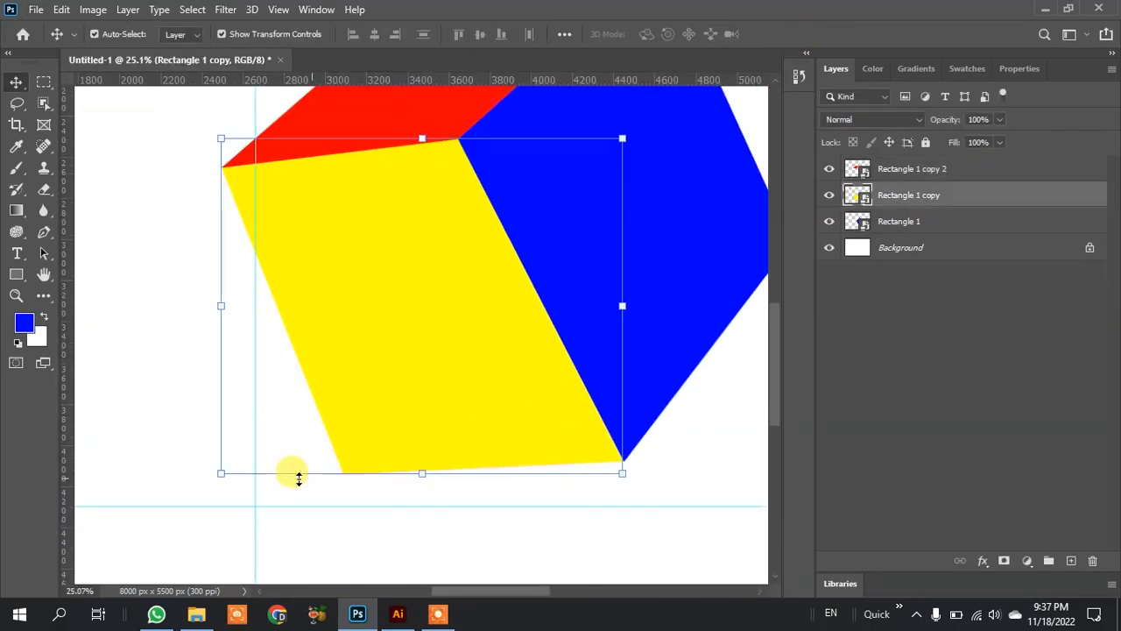
{"action": "scroll", "coordinate": [341, 473], "scroll_direction": "up", "scroll_amount": 2}
{"action": "left_click_drag", "start_coordinate": [348, 480], "coordinate": [331, 446]}
{"action": "scroll", "coordinate": [578, 278], "scroll_direction": "down", "scroll_amount": 3}
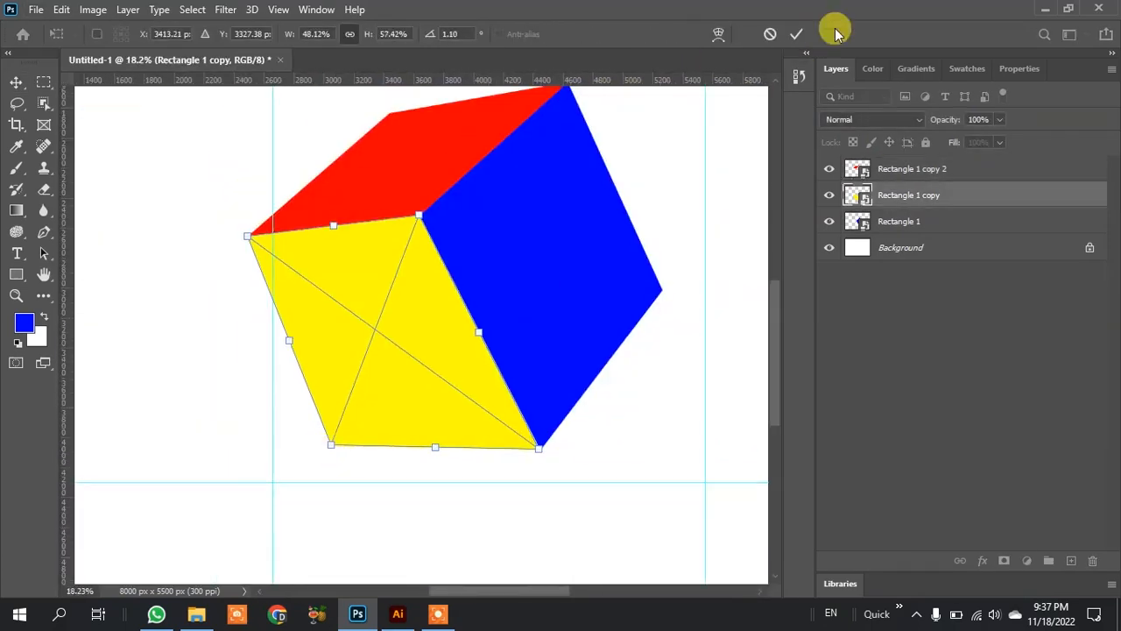
{"action": "key", "text": "Return"}
Step: Fit the yellow face's lower-right corner exactly onto the blue face's lowest point and apply the transformation
{"action": "scroll", "coordinate": [543, 385], "scroll_direction": "up", "scroll_amount": 10}
{"action": "scroll", "coordinate": [412, 351], "scroll_direction": "down", "scroll_amount": 3}
{"action": "left_click", "coordinate": [446, 428]}
{"action": "key", "text": "ctrl+t"}
{"action": "scroll", "coordinate": [476, 490], "scroll_direction": "up", "scroll_amount": 5}
{"action": "left_click_drag", "start_coordinate": [450, 467], "coordinate": [469, 477]}
{"action": "scroll", "coordinate": [469, 477], "scroll_direction": "down", "scroll_amount": 4}
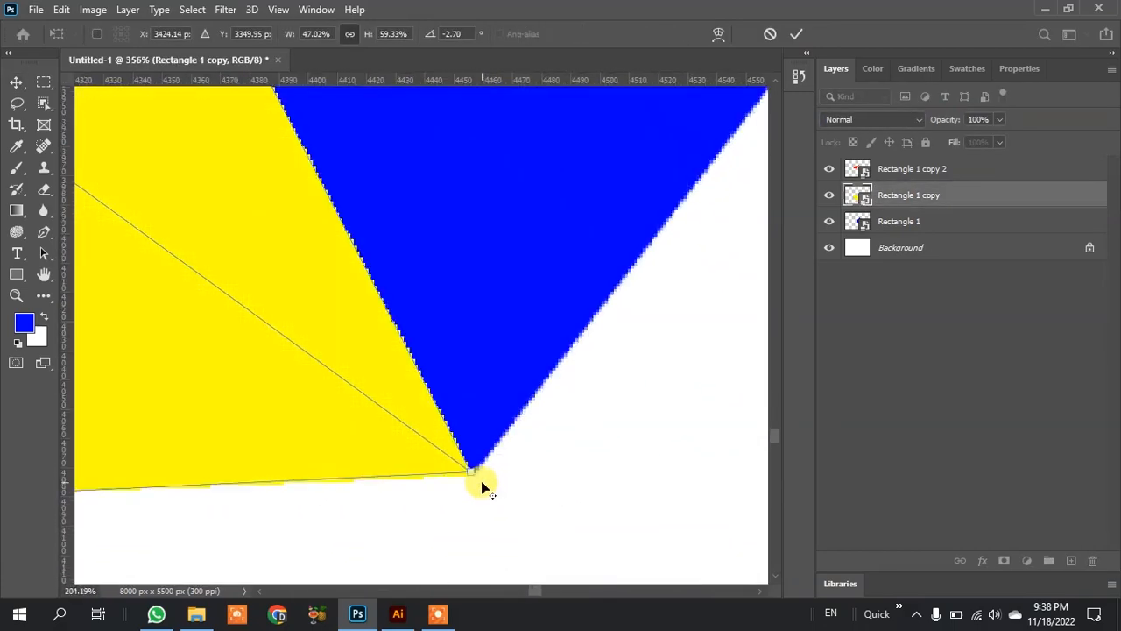
{"action": "scroll", "coordinate": [346, 253], "scroll_direction": "up", "scroll_amount": 10}
{"action": "key", "text": "Return"}
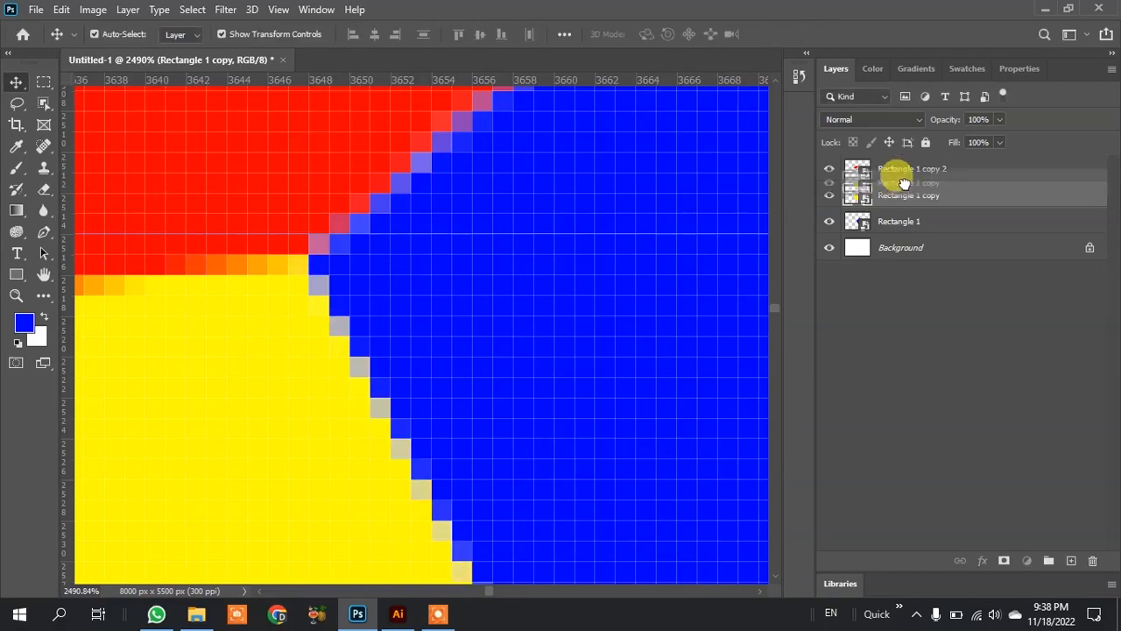
Step: Move the blue face's right corner slightly outward and down and apply the transformation
{"action": "scroll", "coordinate": [483, 275], "scroll_direction": "down", "scroll_amount": 15}
{"action": "scroll", "coordinate": [475, 370], "scroll_direction": "up", "scroll_amount": 3}
{"action": "left_click", "coordinate": [475, 371]}
{"action": "key", "text": "ctrl+t"}
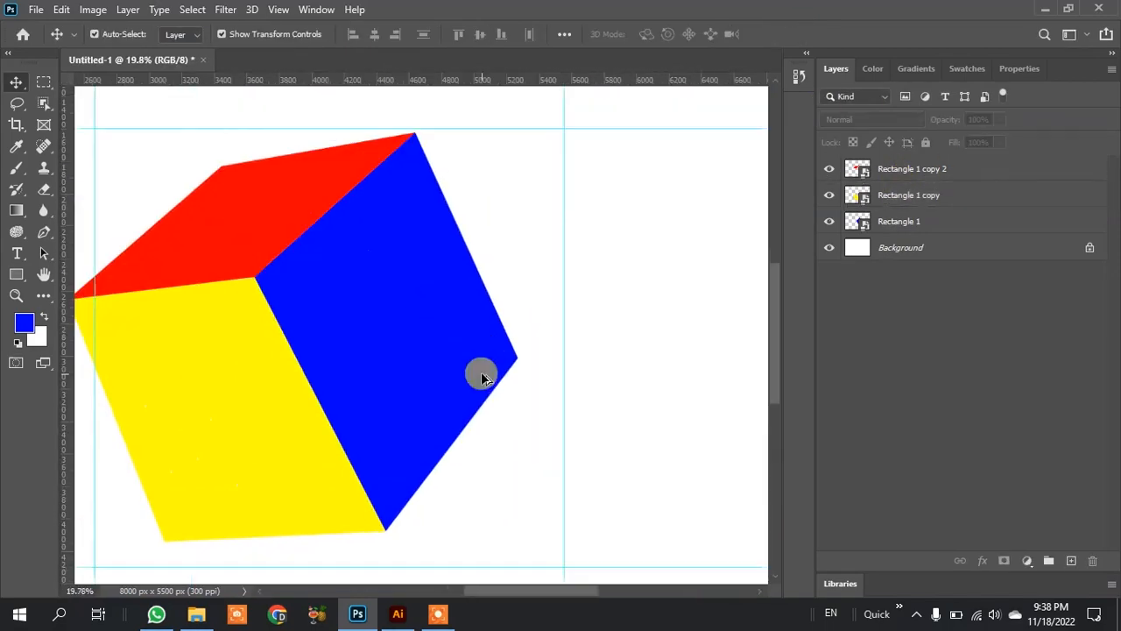
{"action": "left_click_drag", "start_coordinate": [520, 510], "coordinate": [524, 368]}
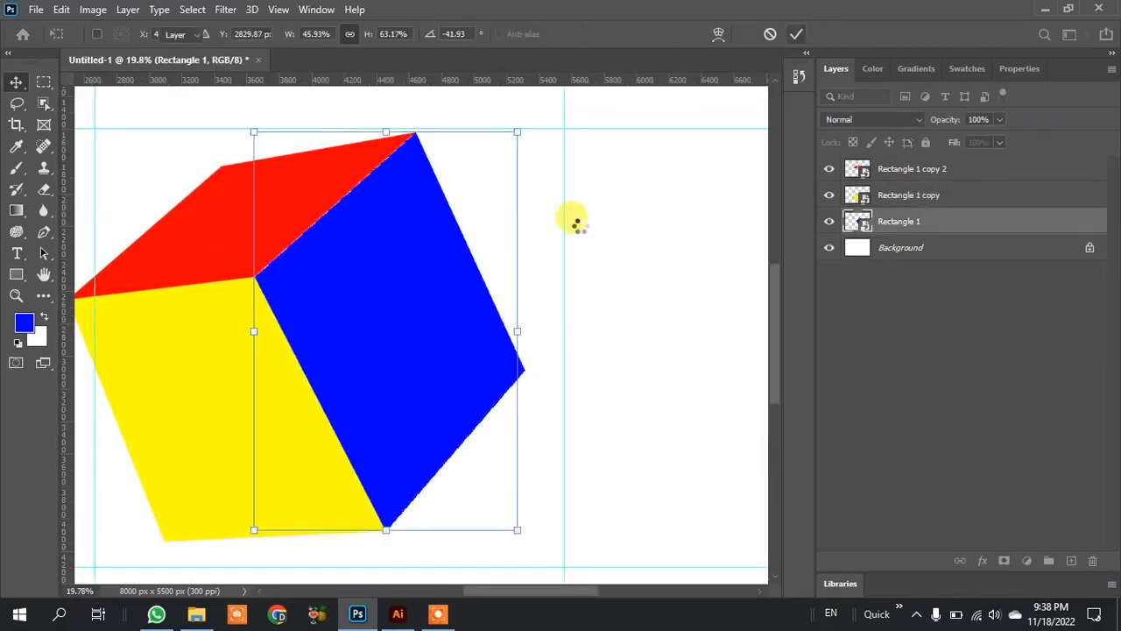
{"action": "key", "text": "Return"}
{"action": "scroll", "coordinate": [581, 231], "scroll_direction": "down", "scroll_amount": 4}
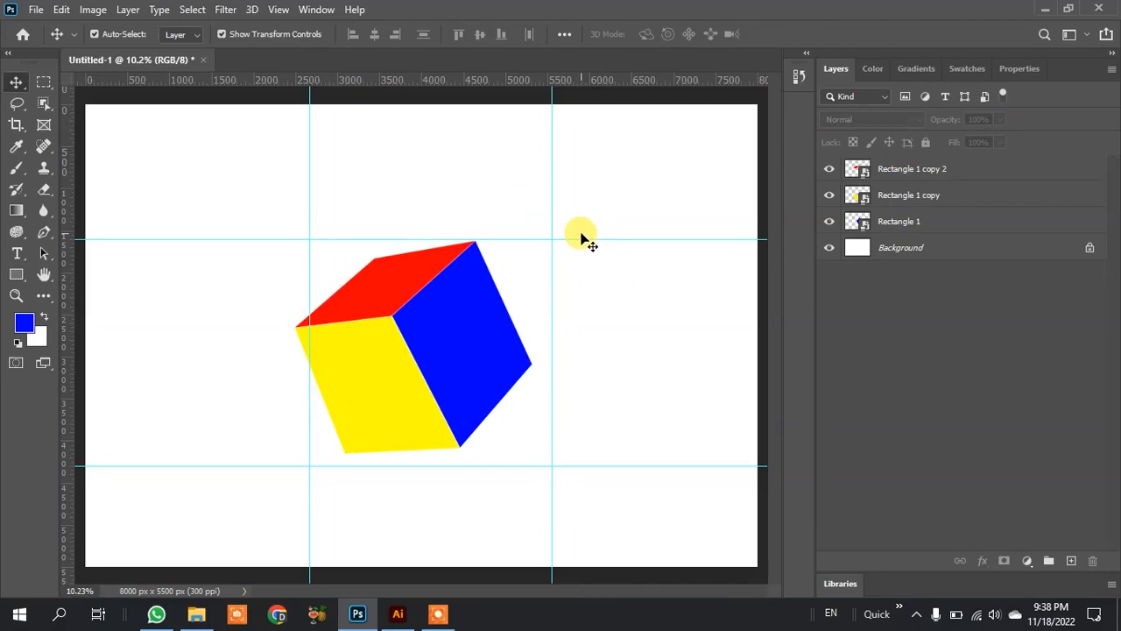
Step: Remove both vertical guides and the upper horizontal guide, and move the remaining guide to mid-height of the canvas
{"action": "left_click_drag", "start_coordinate": [608, 240], "coordinate": [594, 72]}
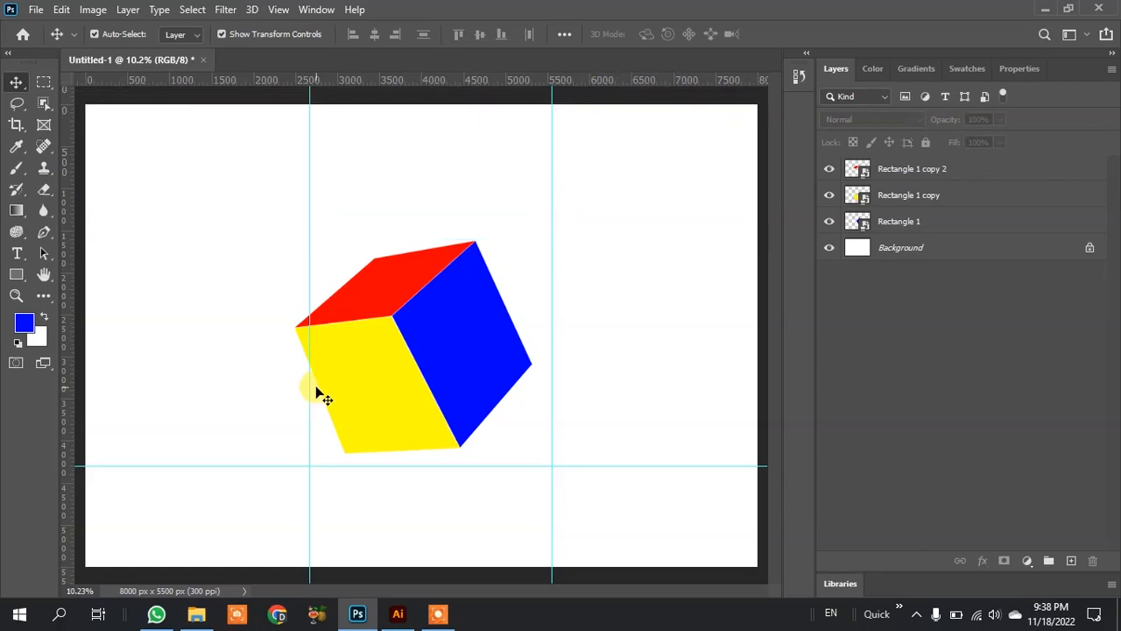
{"action": "left_click_drag", "start_coordinate": [310, 380], "coordinate": [68, 349]}
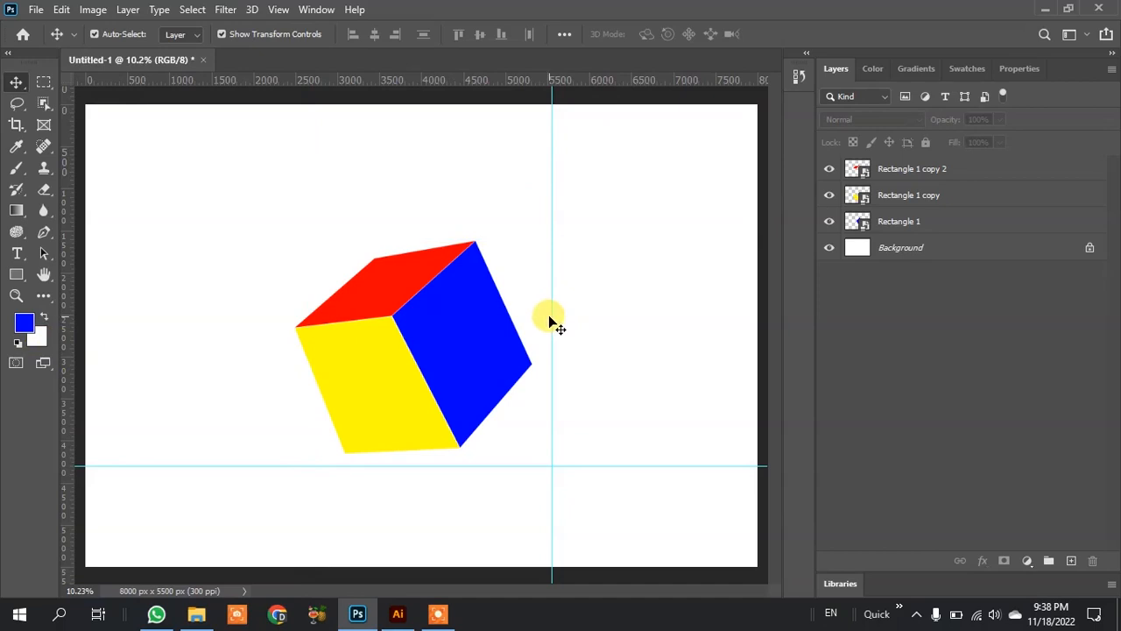
{"action": "left_click_drag", "start_coordinate": [554, 316], "coordinate": [782, 321]}
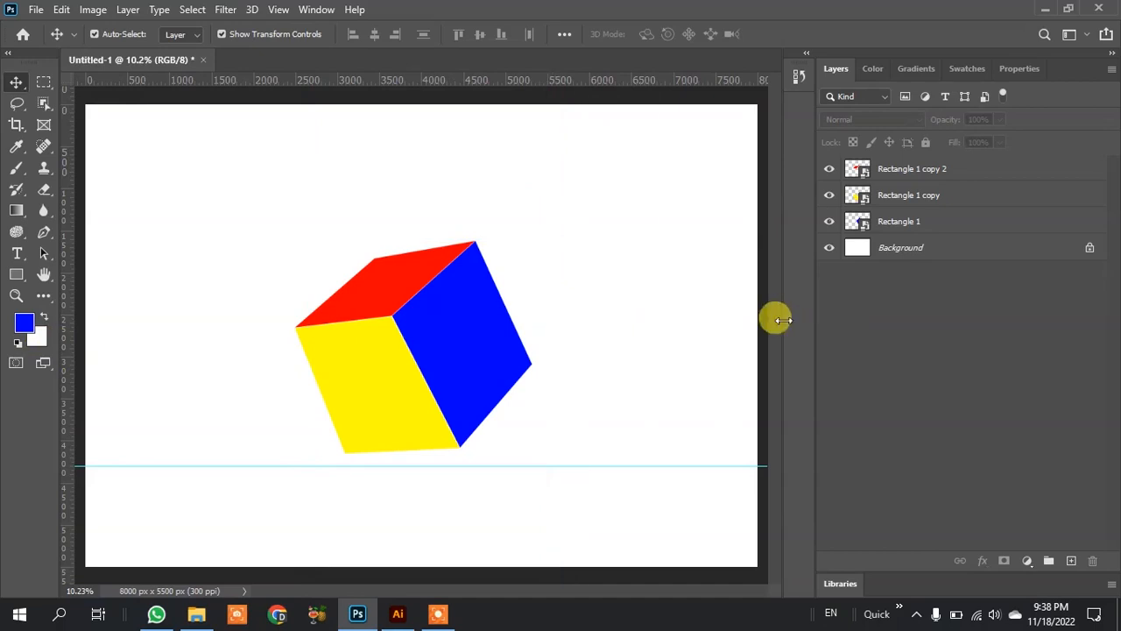
{"action": "left_click_drag", "start_coordinate": [580, 463], "coordinate": [583, 334]}
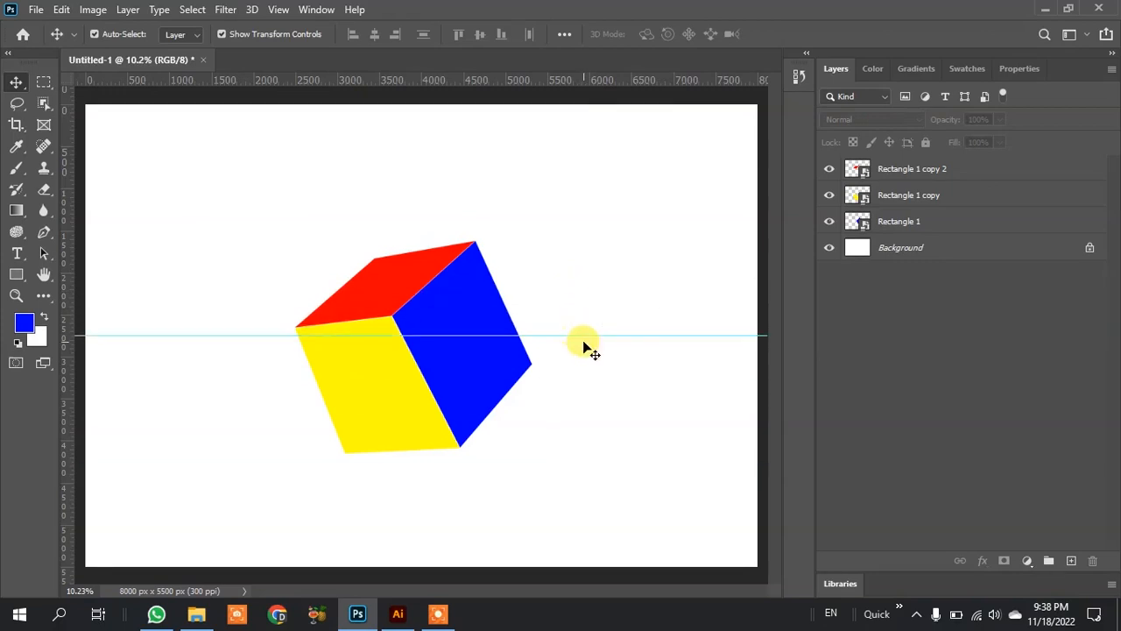
Step: Draw a closed black shape with the Pen tool covering the canvas's upper half down to the horizontal guide
{"action": "key", "text": "ctrl+minus"}
{"action": "key", "text": "ctrl+minus"}
{"action": "scroll", "coordinate": [395, 330], "scroll_direction": "up", "scroll_amount": 1}
{"action": "scroll", "coordinate": [317, 328], "scroll_direction": "up", "scroll_amount": 1}
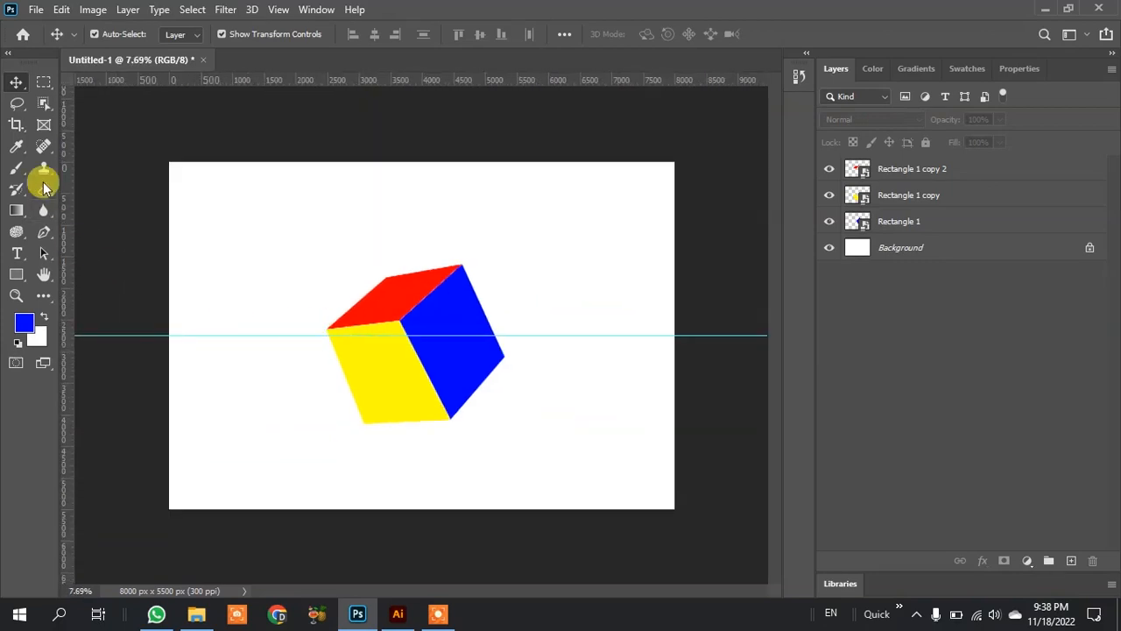
{"action": "key", "text": "p"}
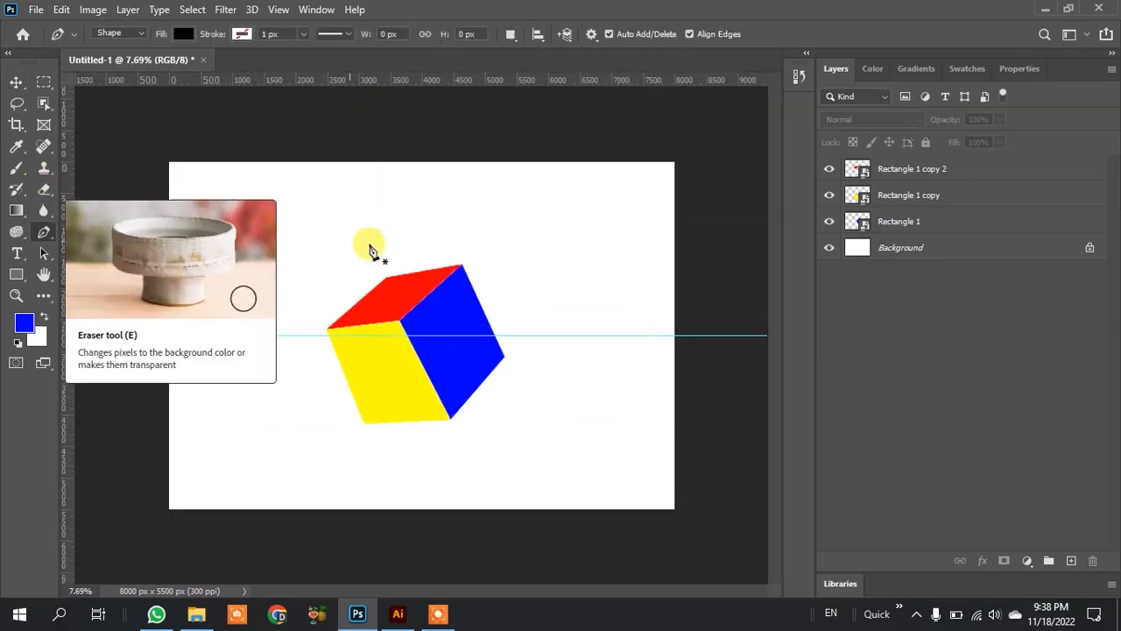
{"action": "left_click", "coordinate": [684, 335]}
{"action": "left_click", "coordinate": [145, 335]}
{"action": "left_click", "coordinate": [138, 163]}
{"action": "left_click", "coordinate": [169, 128]}
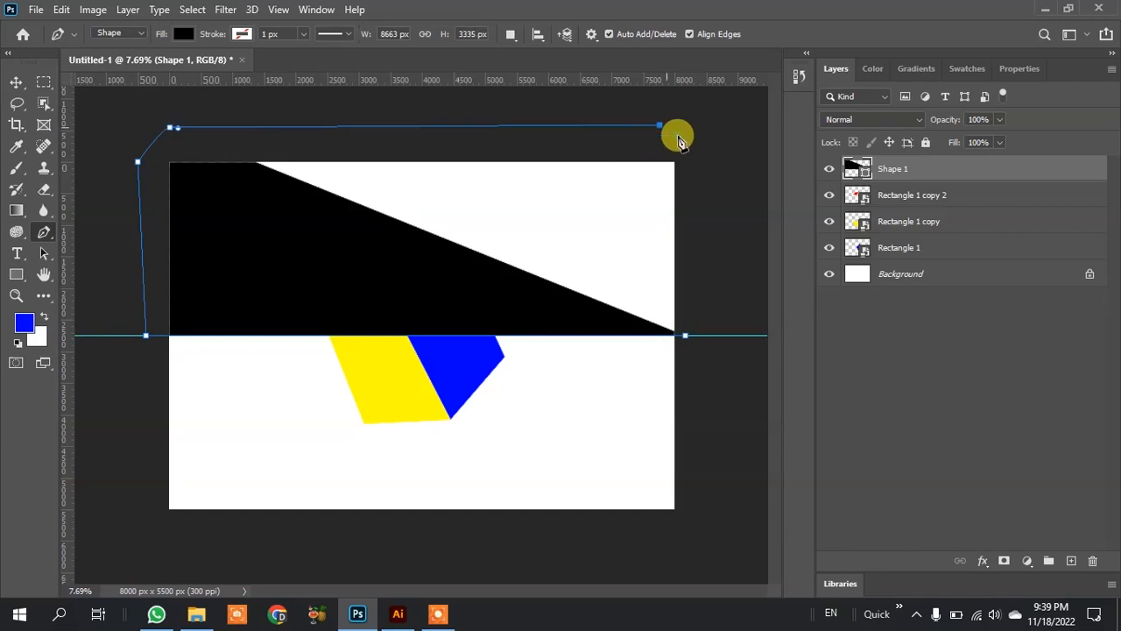
{"action": "left_click", "coordinate": [659, 126]}
{"action": "left_click", "coordinate": [707, 164]}
{"action": "left_click", "coordinate": [686, 336]}
Step: Draw a second closed black Pen shape covering the canvas's lower half below the guide, and deselect it
{"action": "left_click", "coordinate": [702, 337]}
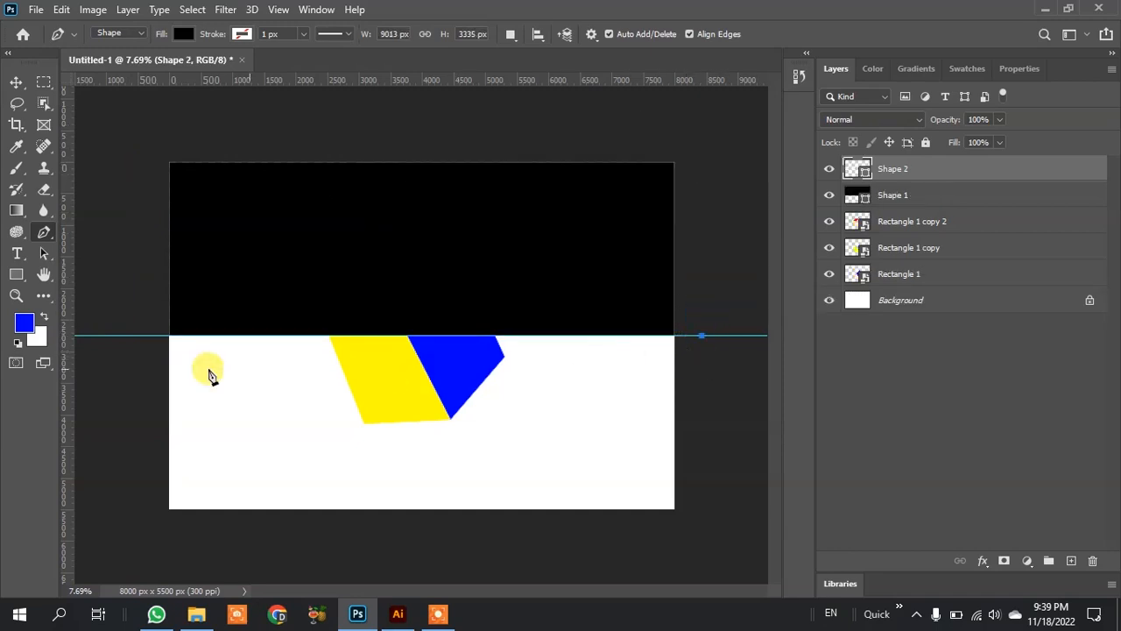
{"action": "left_click", "coordinate": [129, 336]}
{"action": "left_click", "coordinate": [149, 457]}
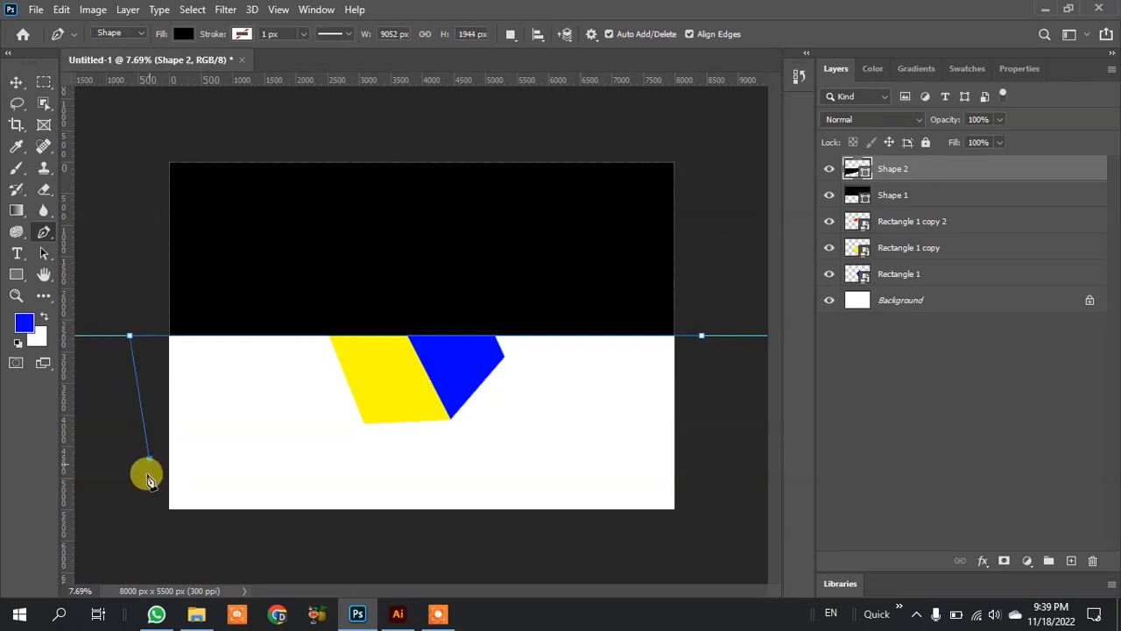
{"action": "left_click", "coordinate": [131, 529]}
{"action": "left_click", "coordinate": [426, 547]}
{"action": "left_click", "coordinate": [704, 522]}
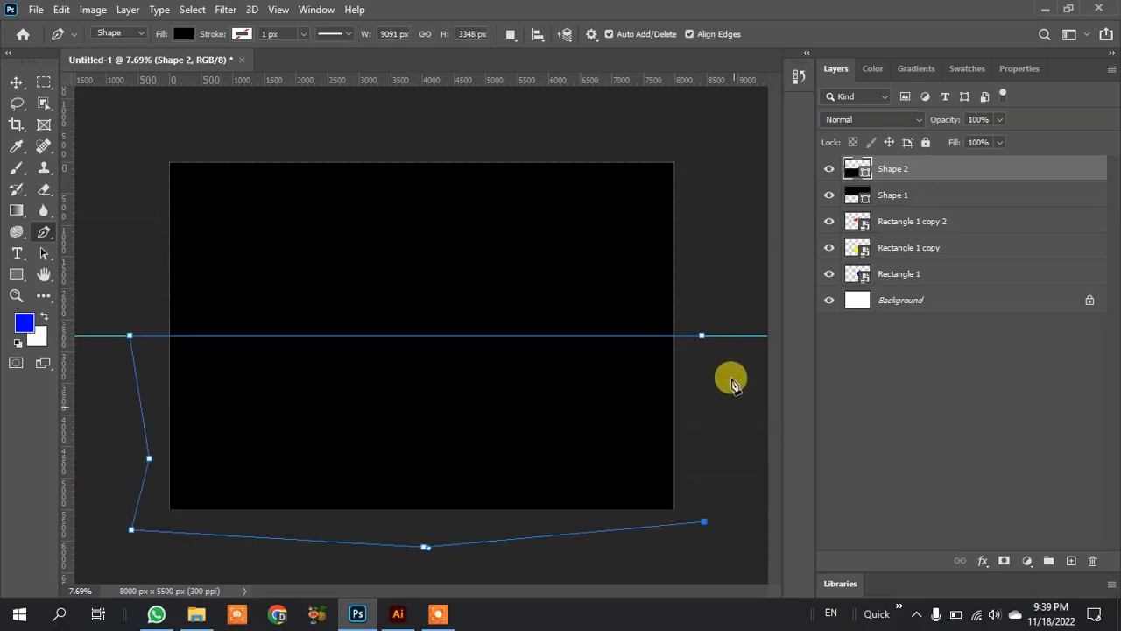
{"action": "left_click", "coordinate": [700, 354]}
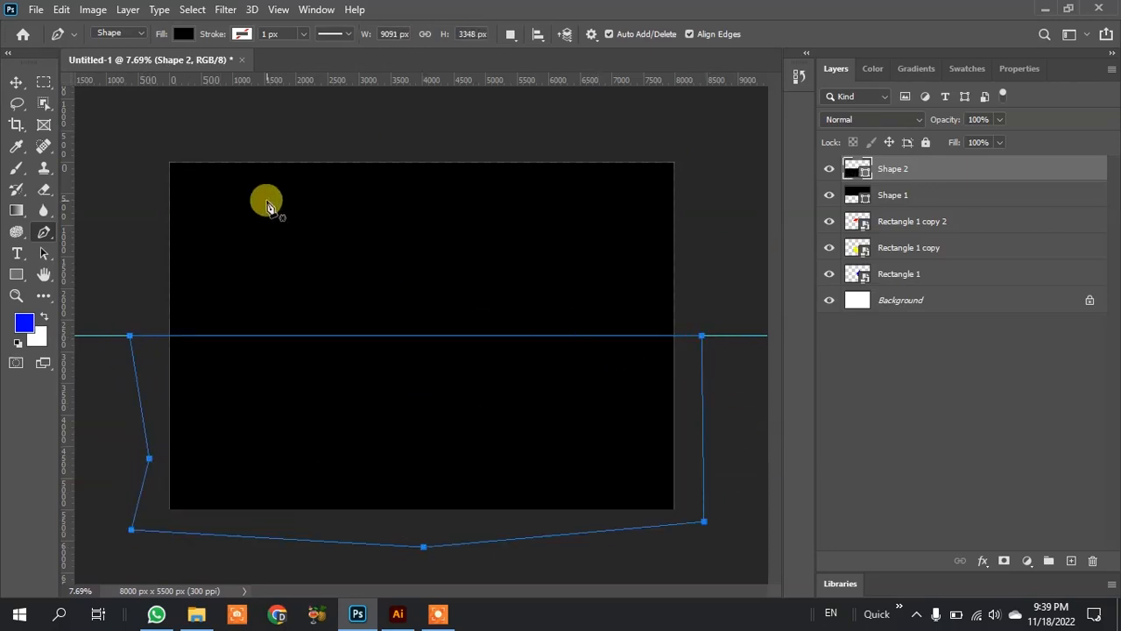
{"action": "left_click", "coordinate": [16, 83]}
{"action": "left_click", "coordinate": [531, 113]}
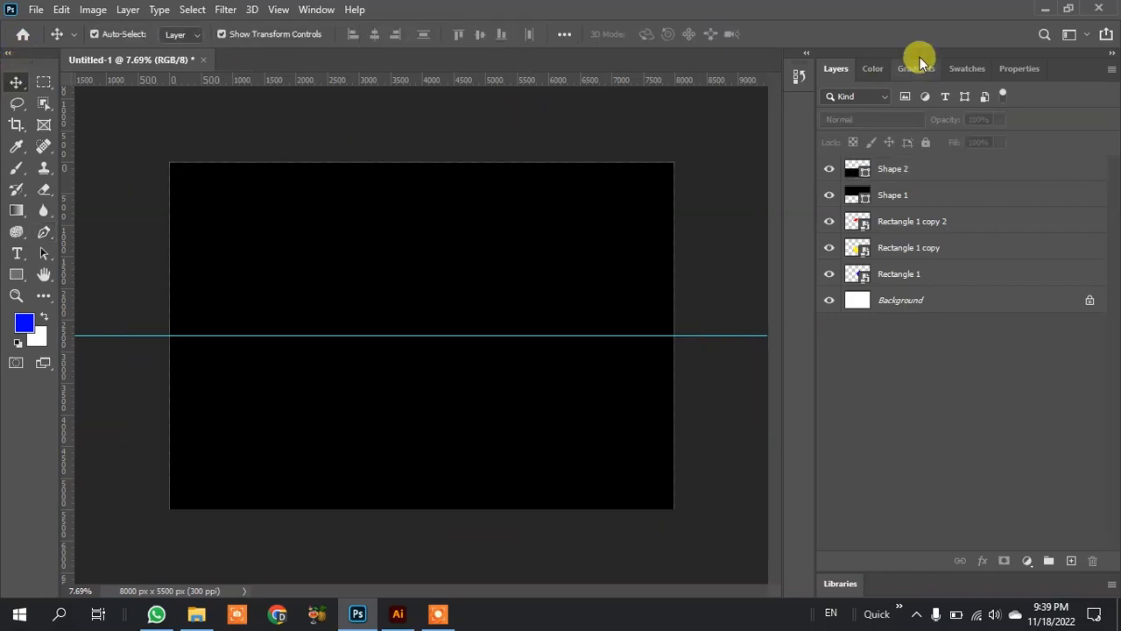
Step: Place the 12-02 image from the desktop at the canvas centre and select the Shape 2 layer
{"action": "left_click", "coordinate": [1041, 8]}
{"action": "left_click_drag", "start_coordinate": [216, 213], "coordinate": [375, 273]}
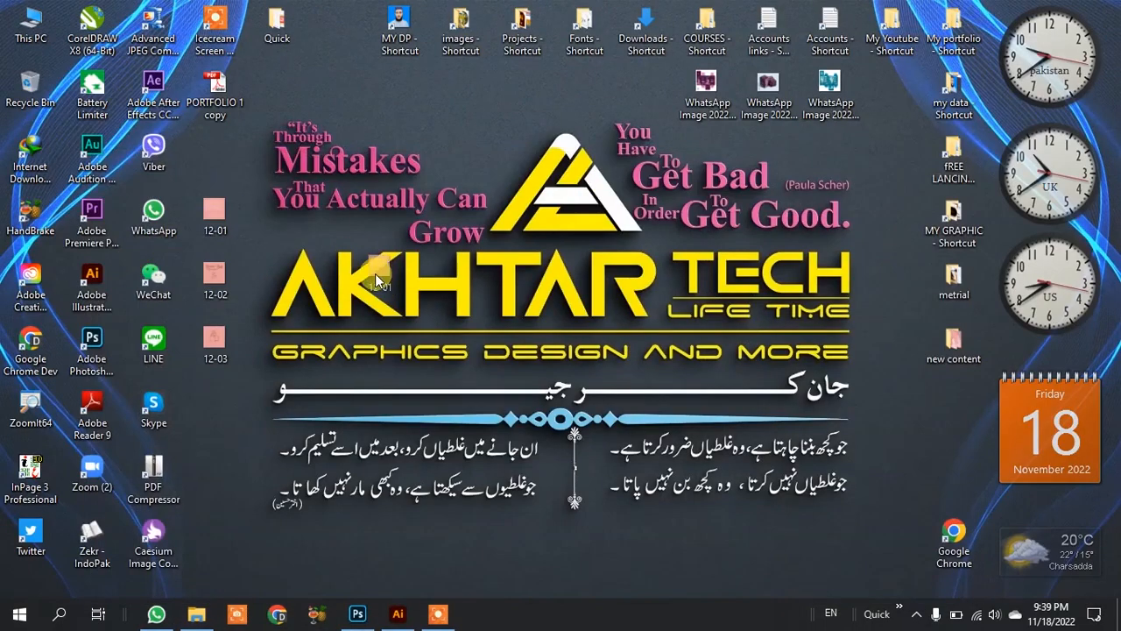
{"action": "left_click_drag", "start_coordinate": [226, 226], "coordinate": [221, 254]}
{"action": "left_click_drag", "start_coordinate": [203, 300], "coordinate": [370, 353]}
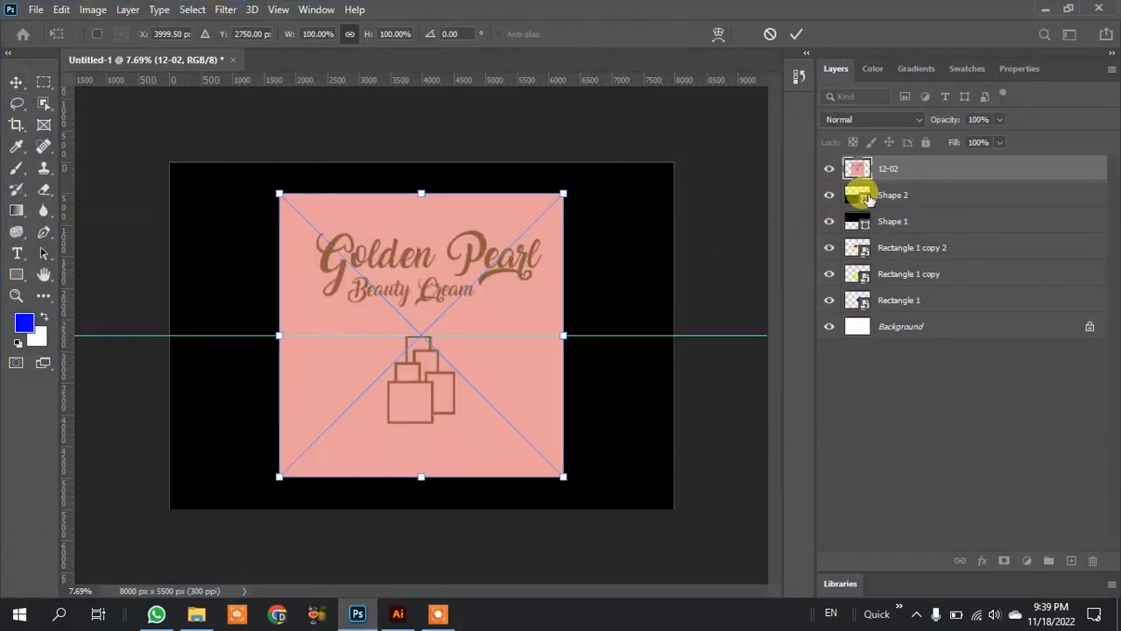
{"action": "left_click", "coordinate": [860, 193]}
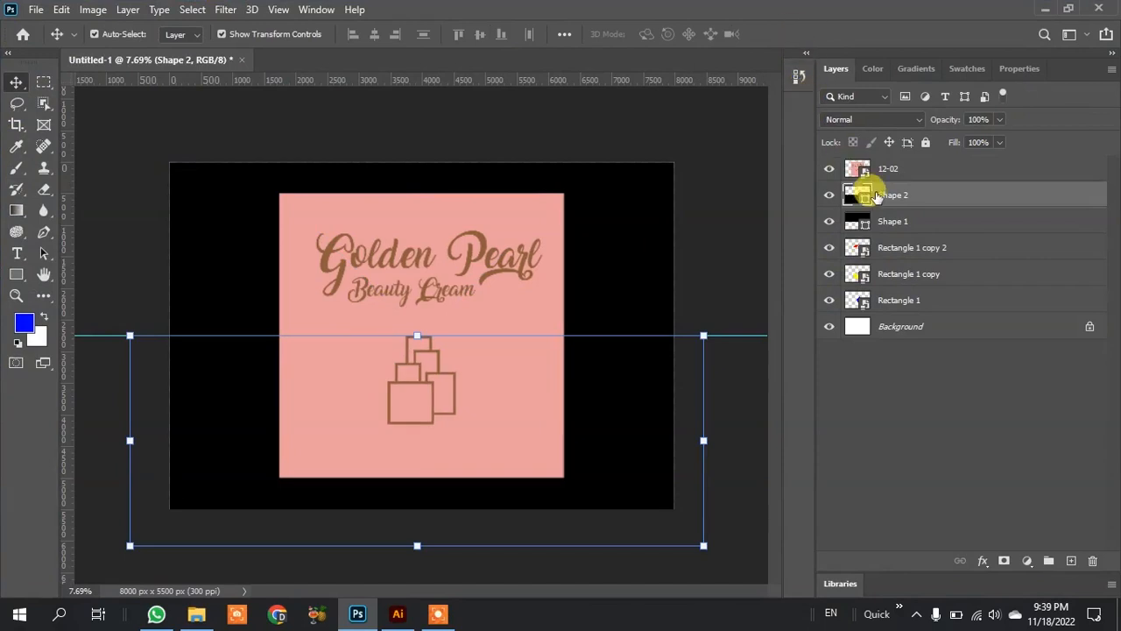
Step: Recolour the Shape 2 and Shape 1 background shapes with the pink sampled from the canvas (ea9e9e)
{"action": "double_click", "coordinate": [860, 196]}
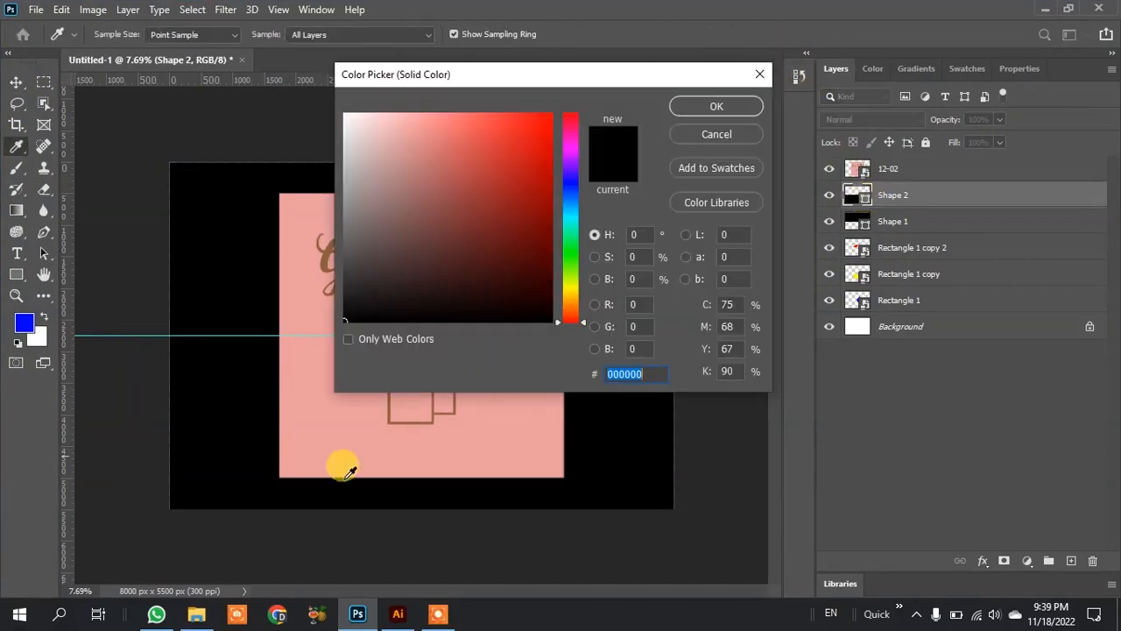
{"action": "left_click", "coordinate": [303, 429]}
{"action": "left_click", "coordinate": [711, 106]}
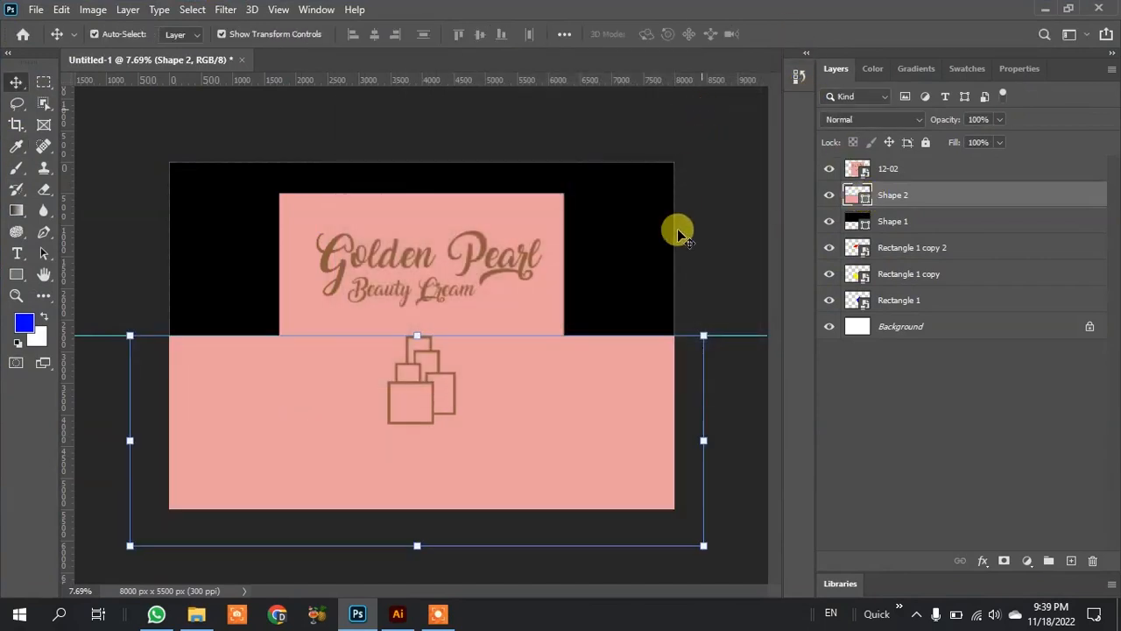
{"action": "left_click", "coordinate": [637, 250]}
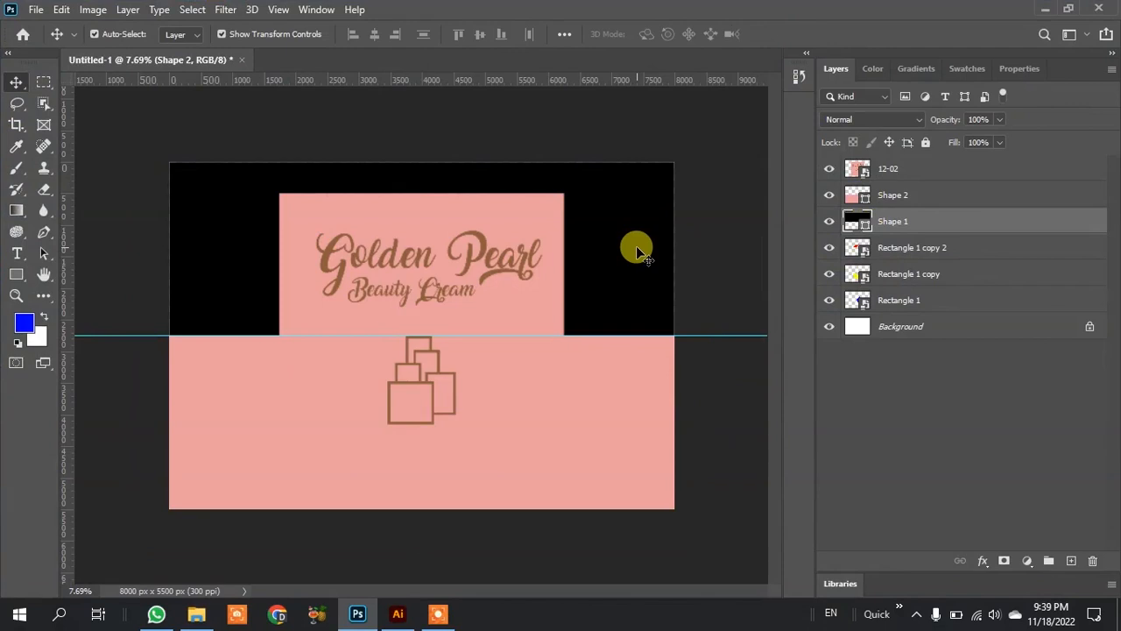
{"action": "double_click", "coordinate": [860, 222]}
{"action": "left_click", "coordinate": [555, 435]}
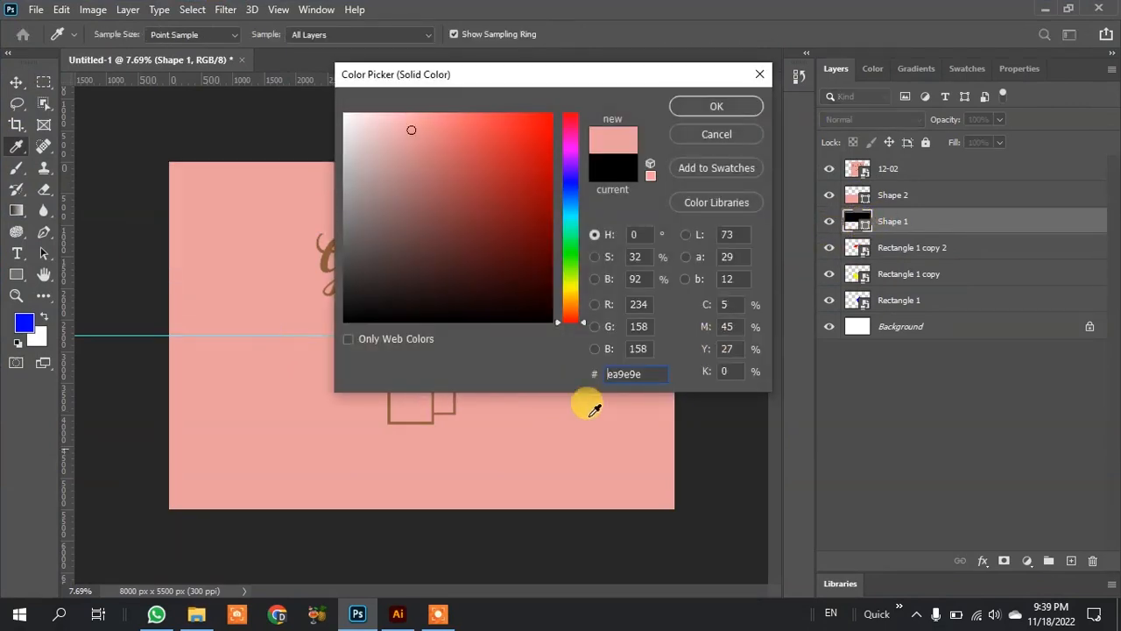
{"action": "left_click", "coordinate": [714, 106]}
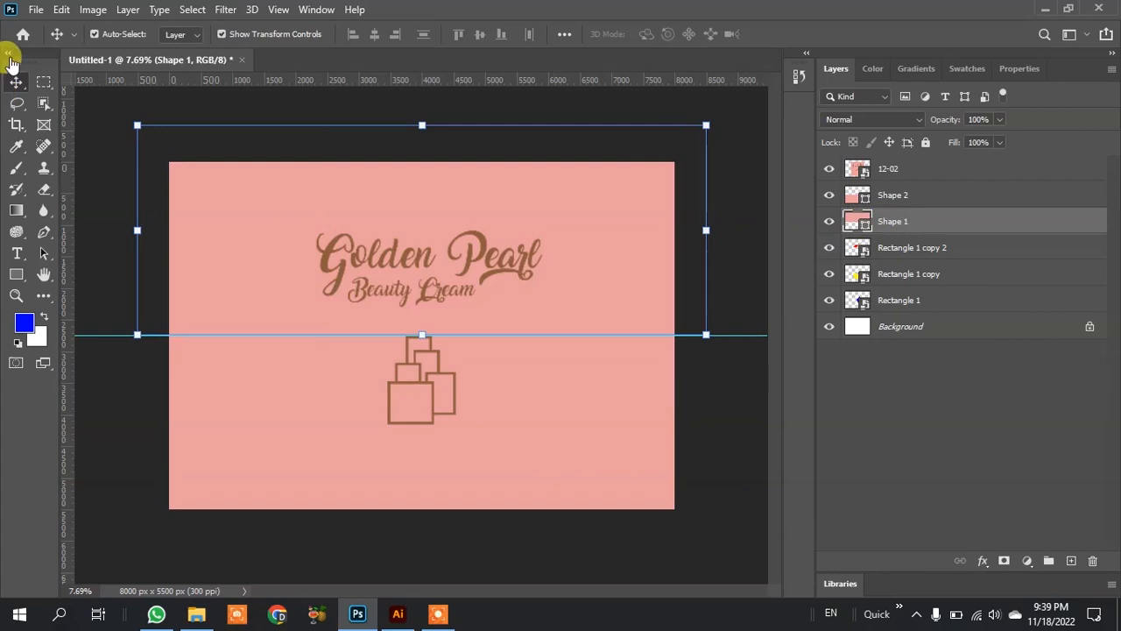
Step: Delete the placed 12-02 artwork layer from the canvas
{"action": "left_click", "coordinate": [868, 170]}
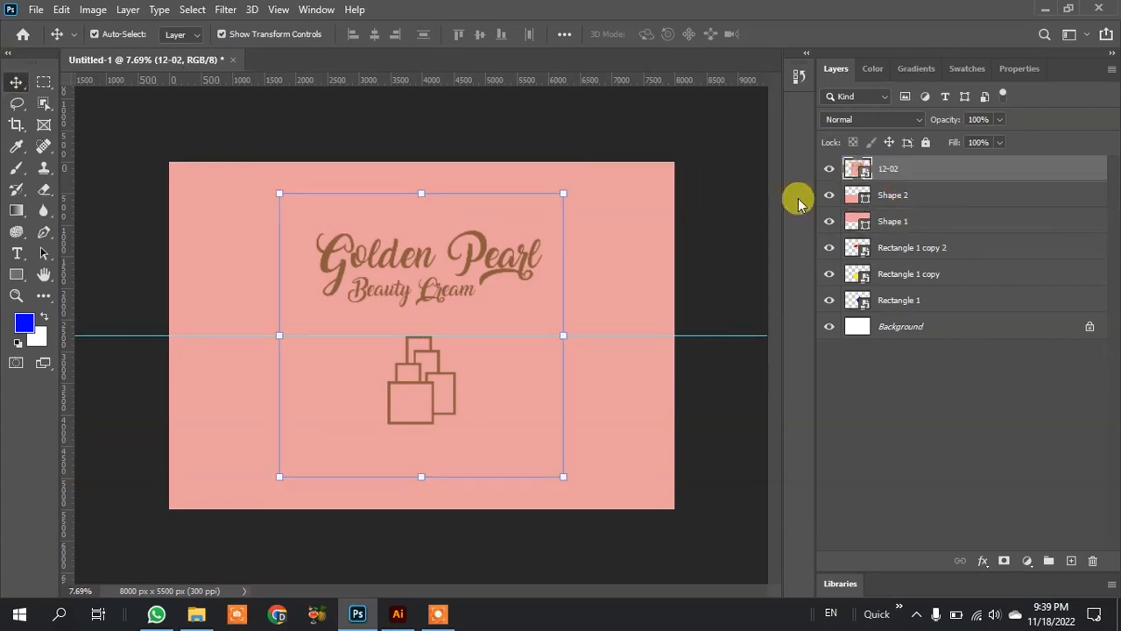
{"action": "left_click_drag", "start_coordinate": [457, 274], "coordinate": [500, 296]}
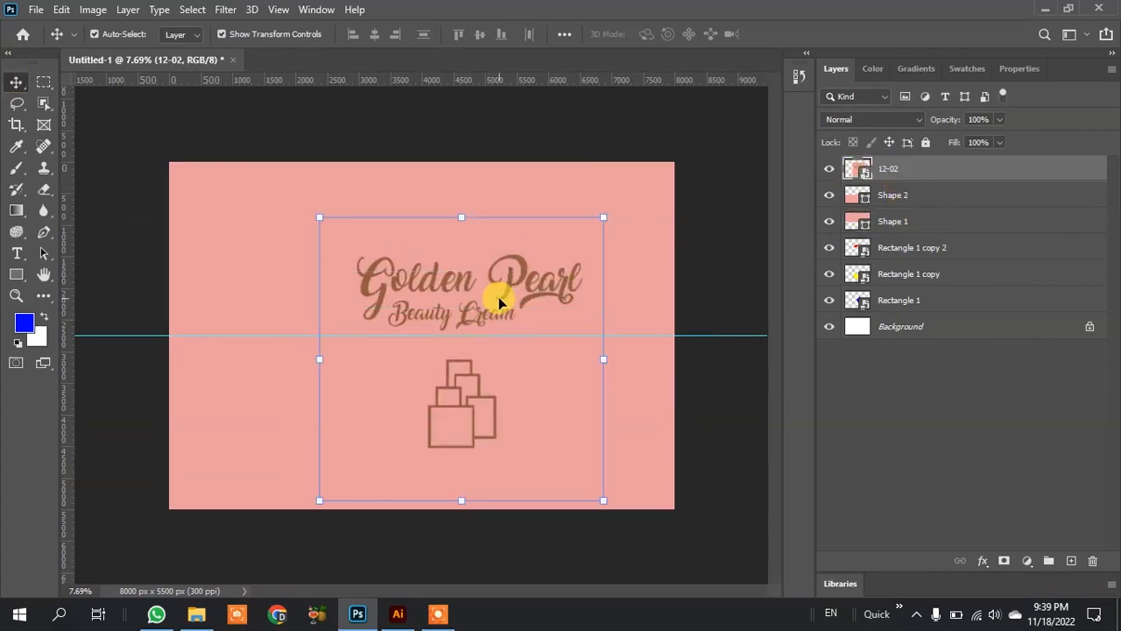
{"action": "key", "text": "Delete"}
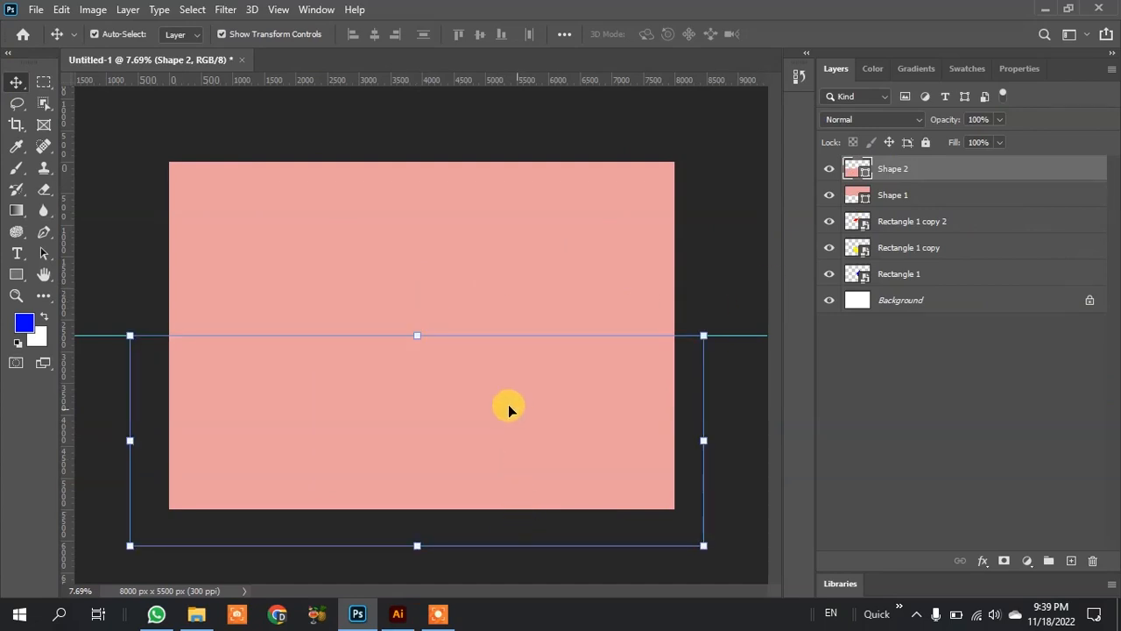
{"action": "key", "text": "ctrl+0"}
Step: Add a new empty layer directly above Shape 1 and load the Shape 1 outline as a selection
{"action": "left_click", "coordinate": [589, 211]}
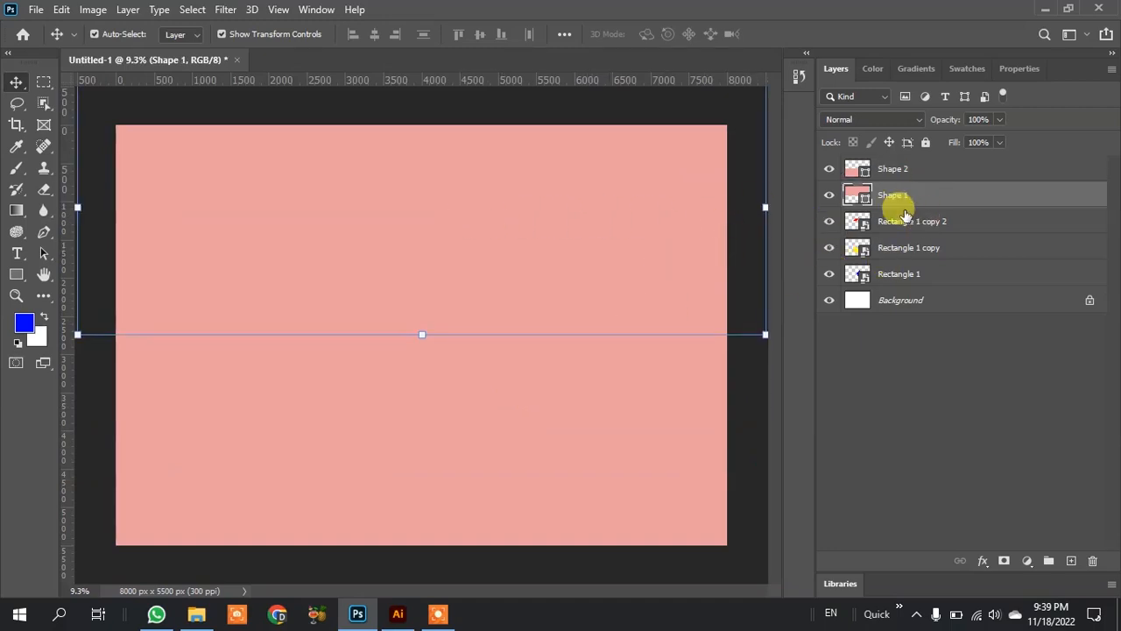
{"action": "left_click", "coordinate": [1069, 562]}
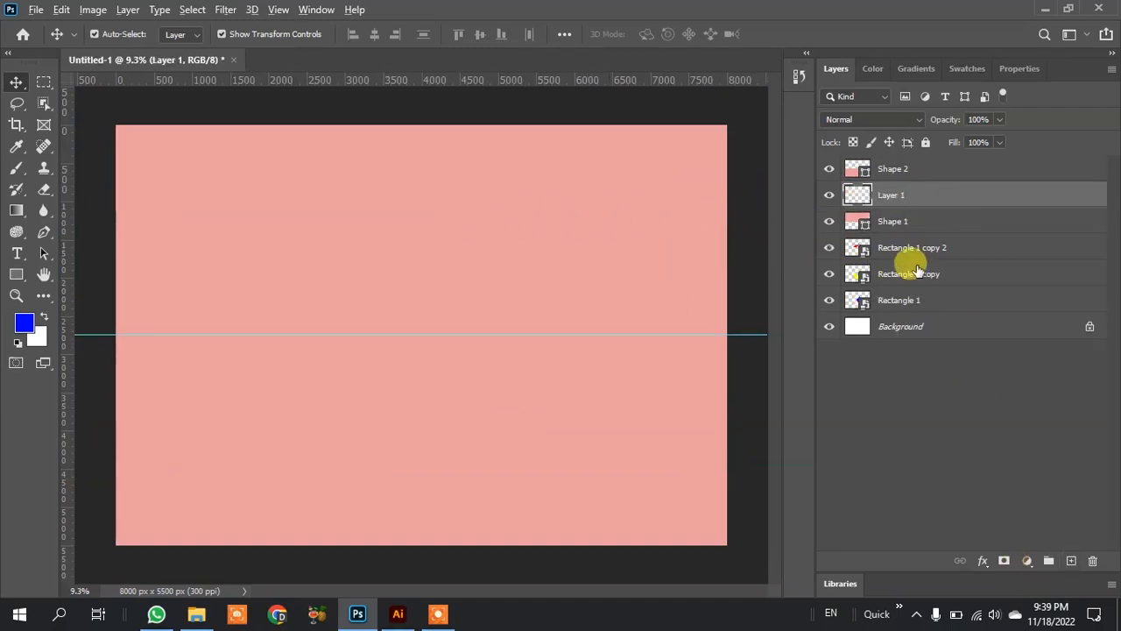
{"action": "left_click", "coordinate": [854, 218], "text": "ctrl"}
{"action": "scroll", "coordinate": [533, 280], "scroll_direction": "down", "scroll_amount": 1}
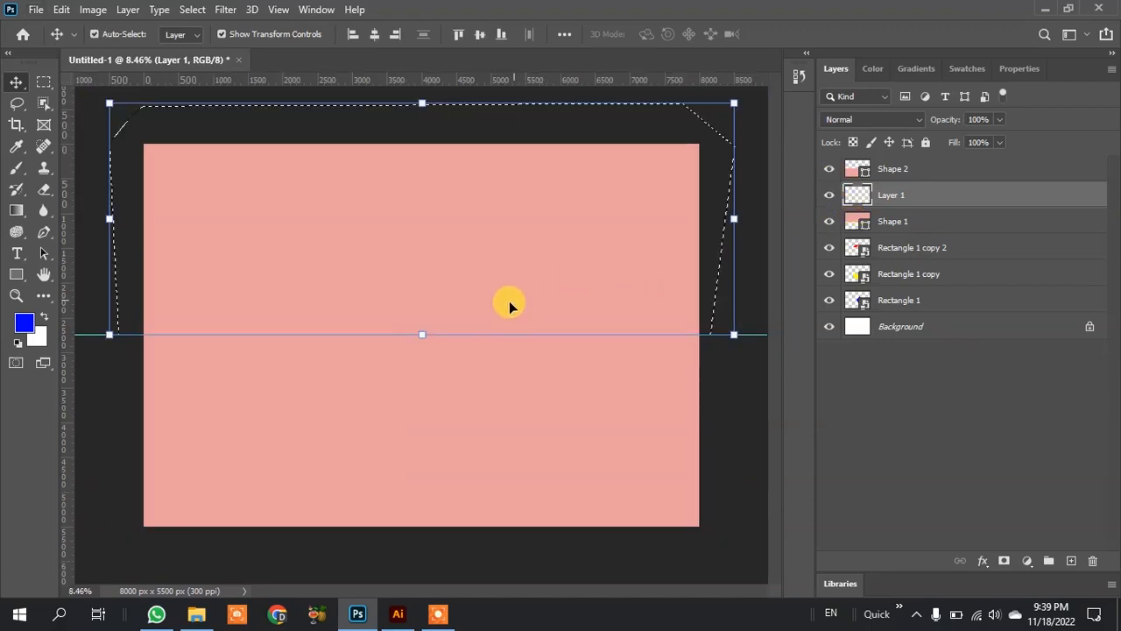
Step: Set up a soft 2105 px Brush, undo the blue test stroke, and reset the foreground colour to black
{"action": "key", "text": "b"}
{"action": "left_click_drag", "start_coordinate": [306, 370], "coordinate": [368, 379]}
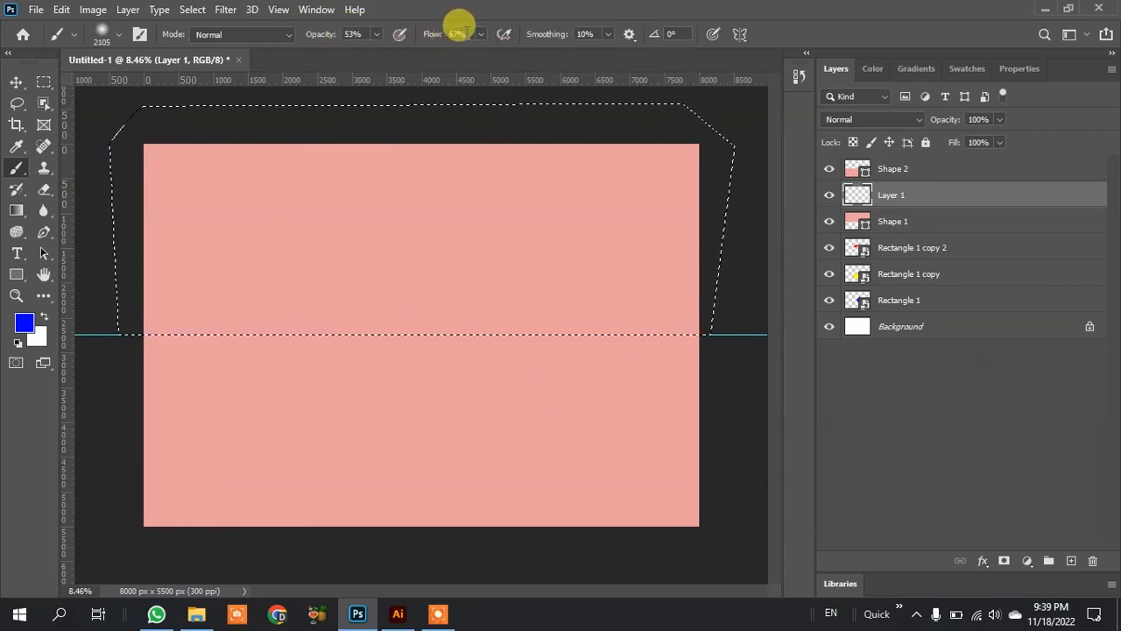
{"action": "mouse_move", "coordinate": [245, 355]}
{"action": "left_mouse_down"}
{"action": "mouse_move", "coordinate": [645, 283]}
{"action": "mouse_move", "coordinate": [568, 293]}
{"action": "mouse_move", "coordinate": [555, 312]}
{"action": "left_mouse_up"}
{"action": "key", "text": "ctrl+z"}
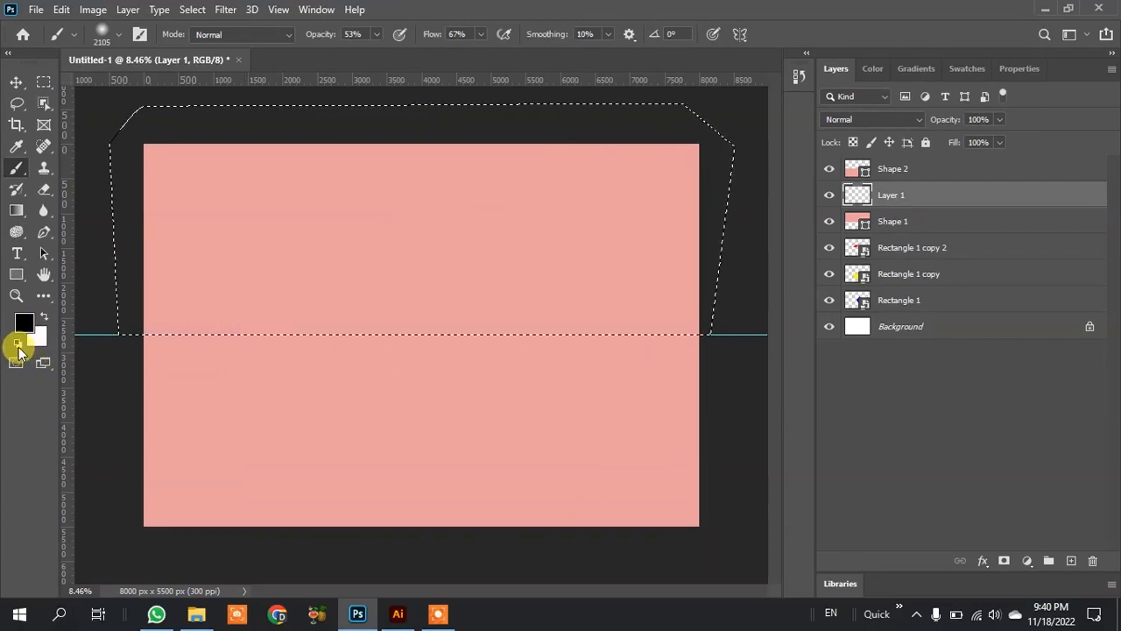
{"action": "left_click_drag", "start_coordinate": [232, 298], "coordinate": [656, 317]}
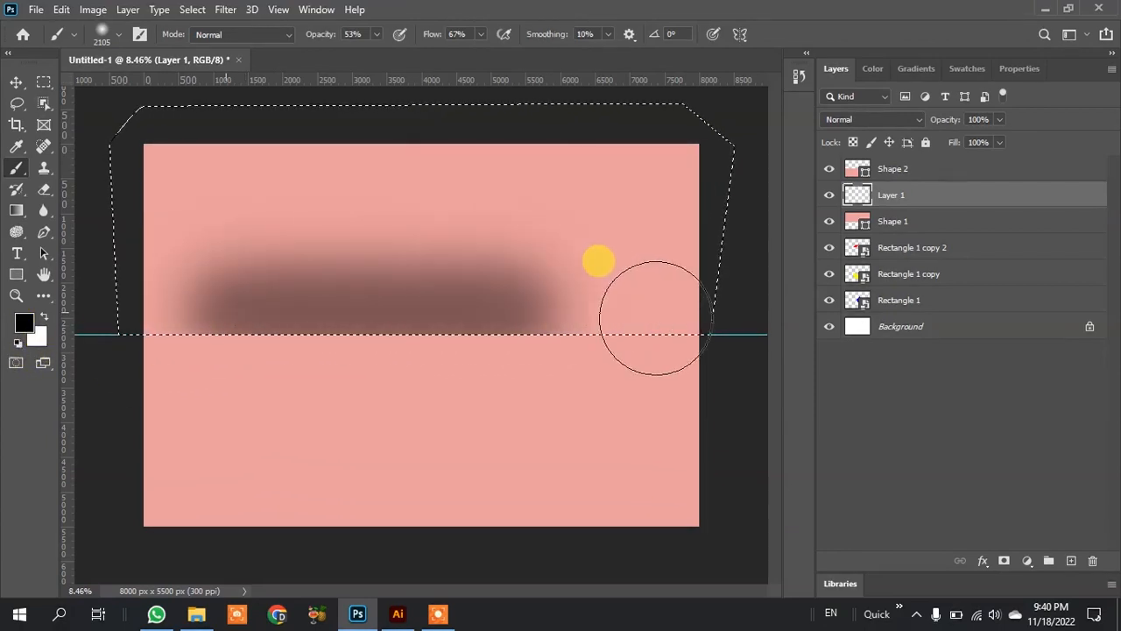
{"action": "key", "text": "ctrl+z"}
{"action": "left_click_drag", "start_coordinate": [625, 341], "coordinate": [143, 345]}
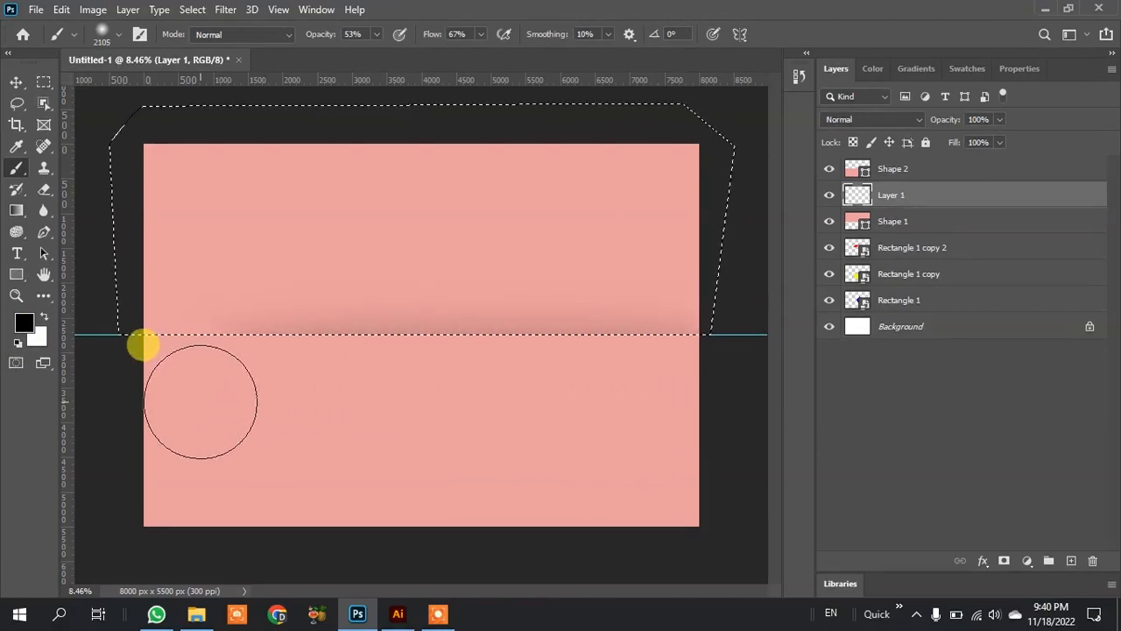
{"action": "key", "text": "ctrl+z"}
Step: Brush soft black shading on Layer 1 along the horizon line and both side edges of the upper half
{"action": "left_click_drag", "start_coordinate": [628, 353], "coordinate": [73, 347]}
{"action": "mouse_move", "coordinate": [304, 355]}
{"action": "left_mouse_down"}
{"action": "mouse_move", "coordinate": [478, 355]}
{"action": "mouse_move", "coordinate": [686, 336]}
{"action": "mouse_move", "coordinate": [630, 333]}
{"action": "left_mouse_up"}
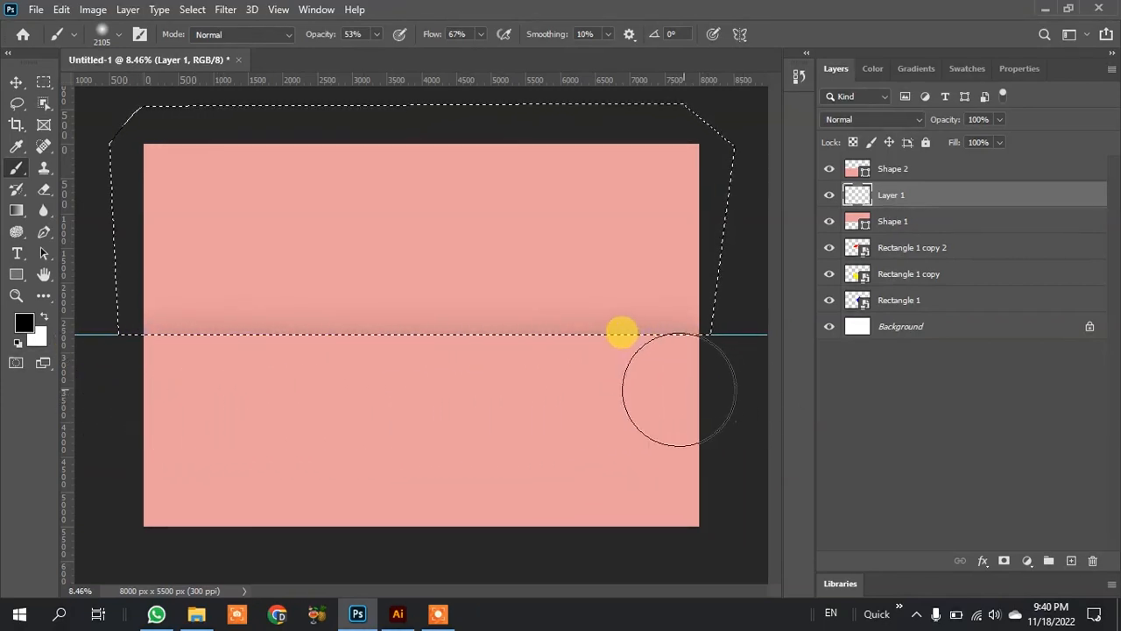
{"action": "scroll", "coordinate": [426, 383], "scroll_direction": "down", "scroll_amount": 3}
{"action": "scroll", "coordinate": [578, 310], "scroll_direction": "up", "scroll_amount": 2}
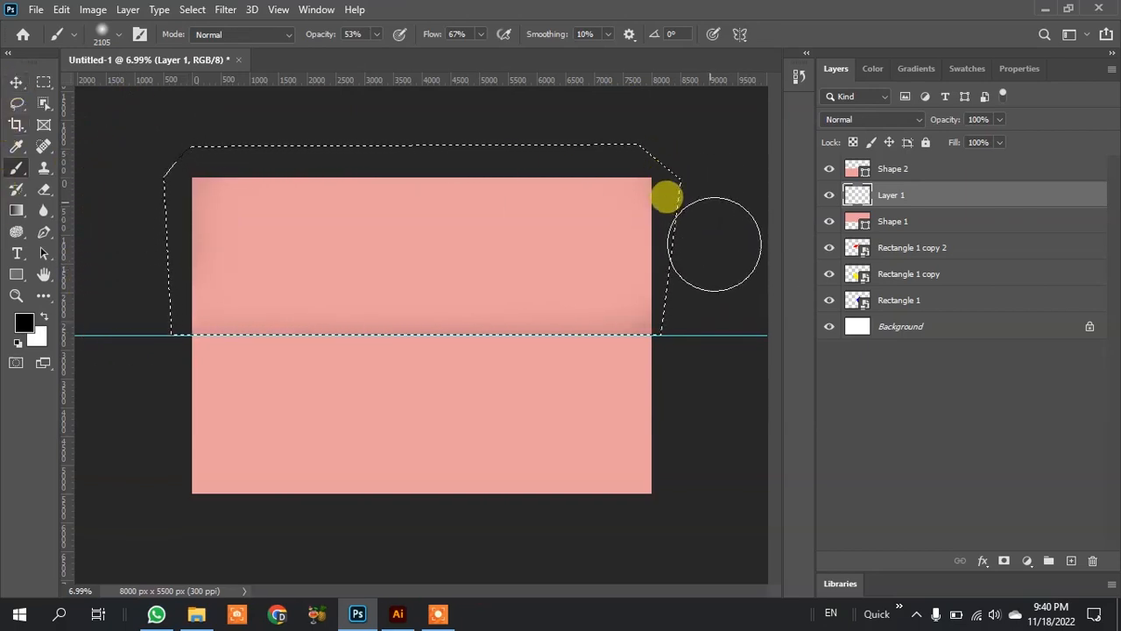
Step: Clear the selection and change the Shape 1 fill to a slightly darker pink
{"action": "left_click", "coordinate": [16, 81]}
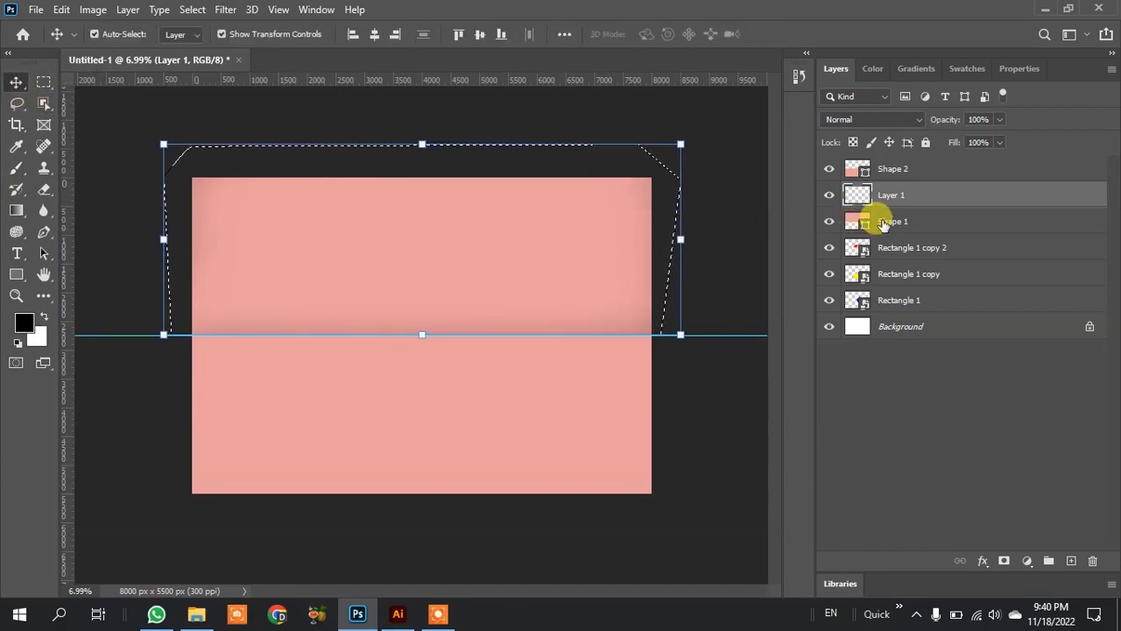
{"action": "left_click", "coordinate": [862, 224]}
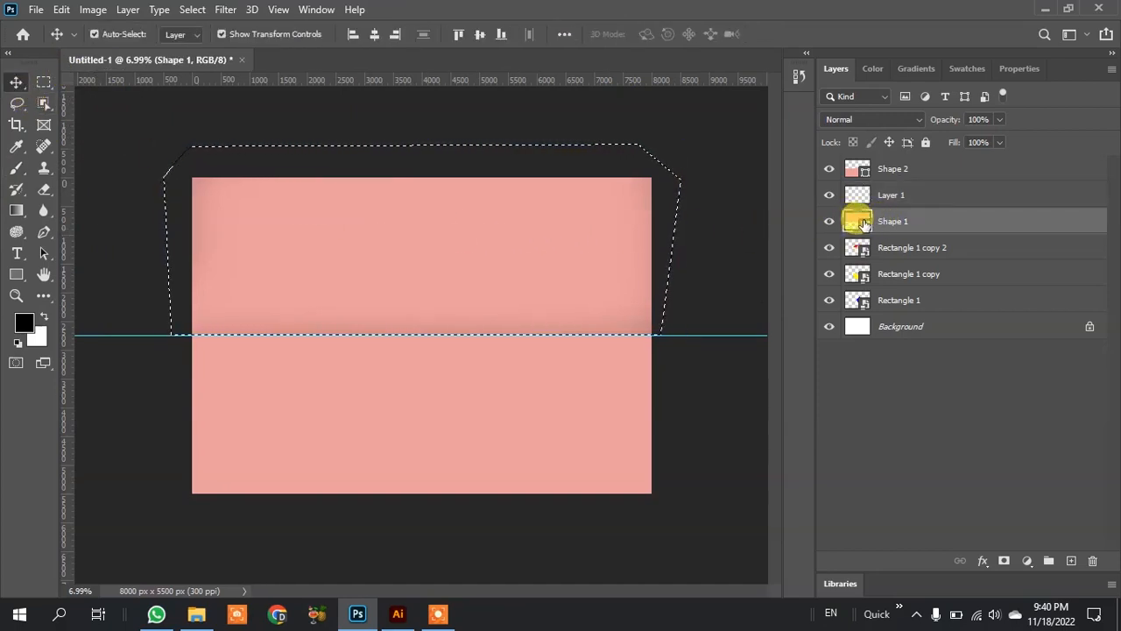
{"action": "key", "text": "ctrl+d"}
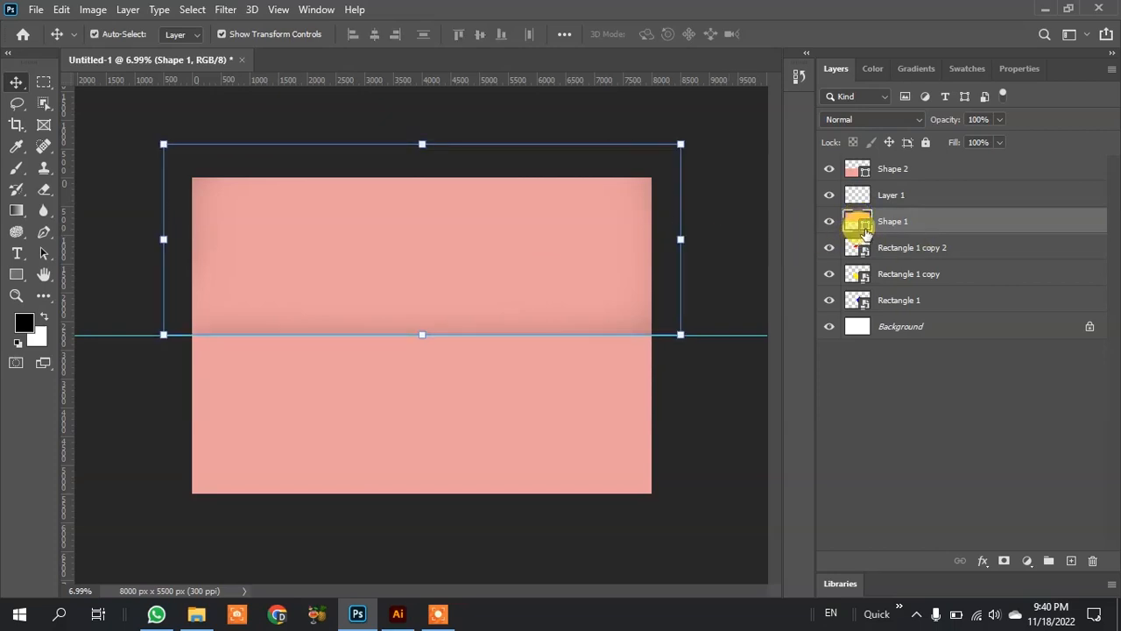
{"action": "double_click", "coordinate": [862, 224]}
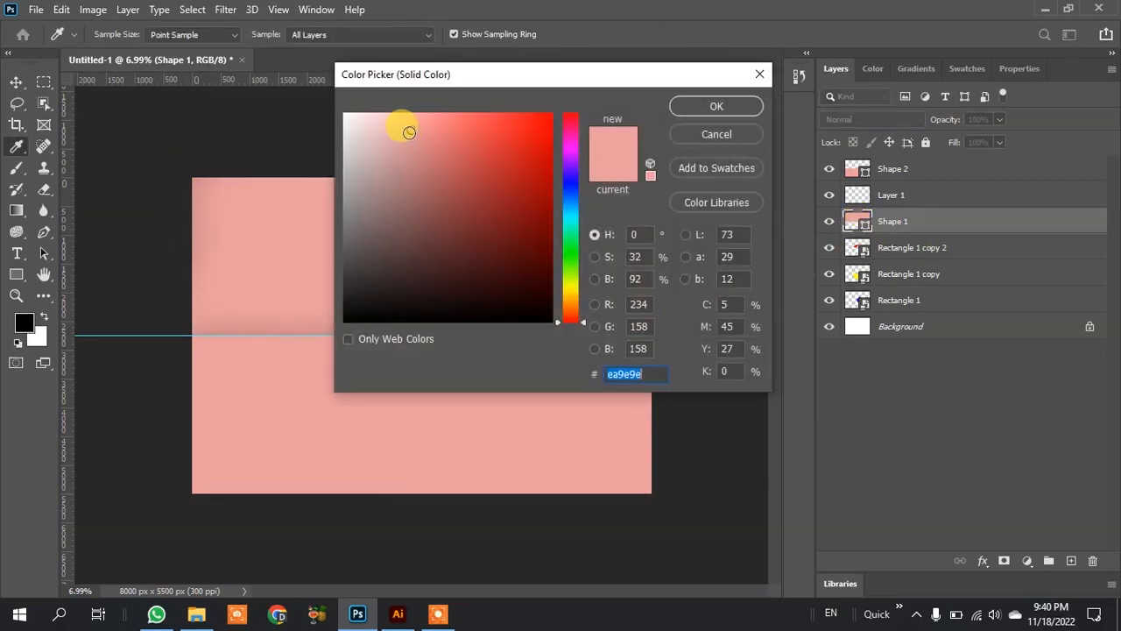
{"action": "left_click", "coordinate": [696, 112]}
Step: Add a reversed radial Gradient Overlay from pink to white at 150% scale to the Shape 2 layer
{"action": "left_click", "coordinate": [494, 434]}
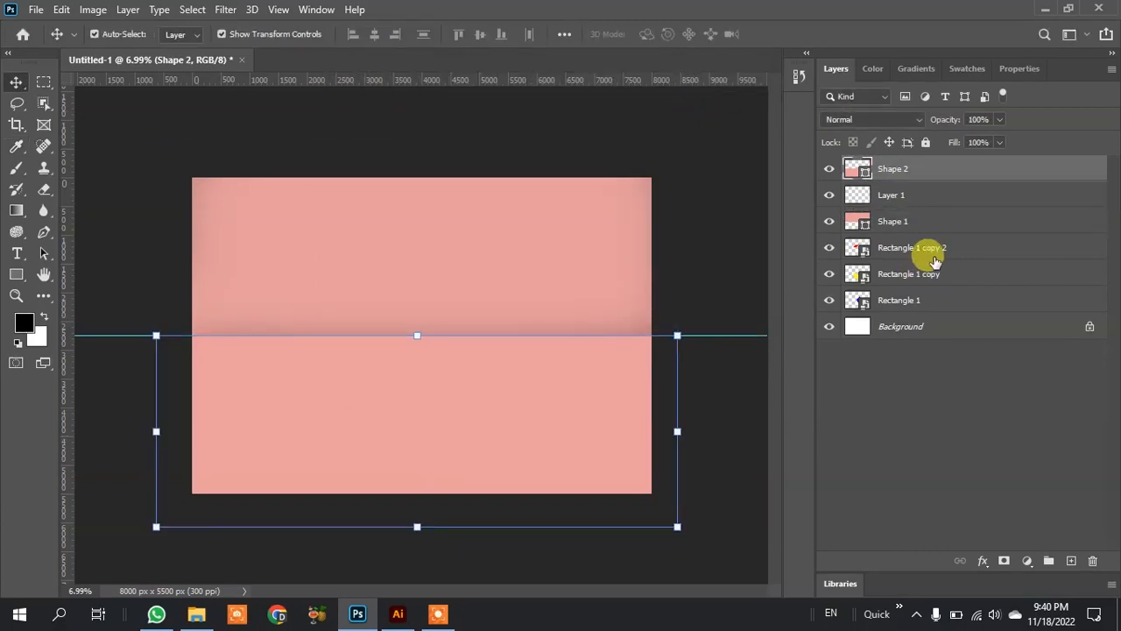
{"action": "double_click", "coordinate": [1040, 173]}
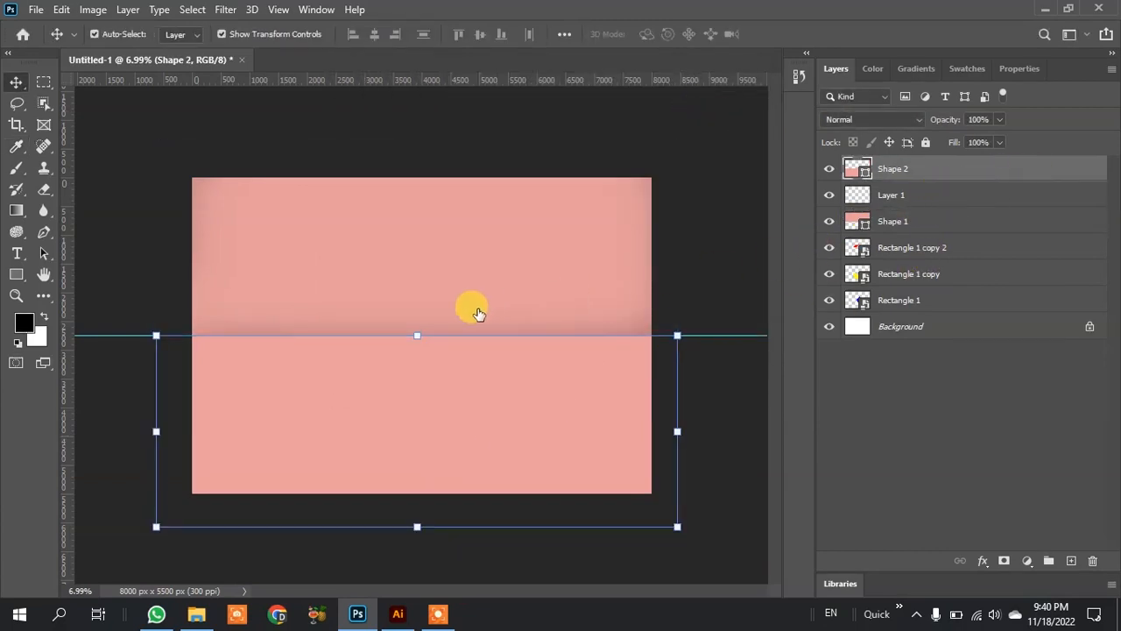
{"action": "left_click", "coordinate": [545, 332]}
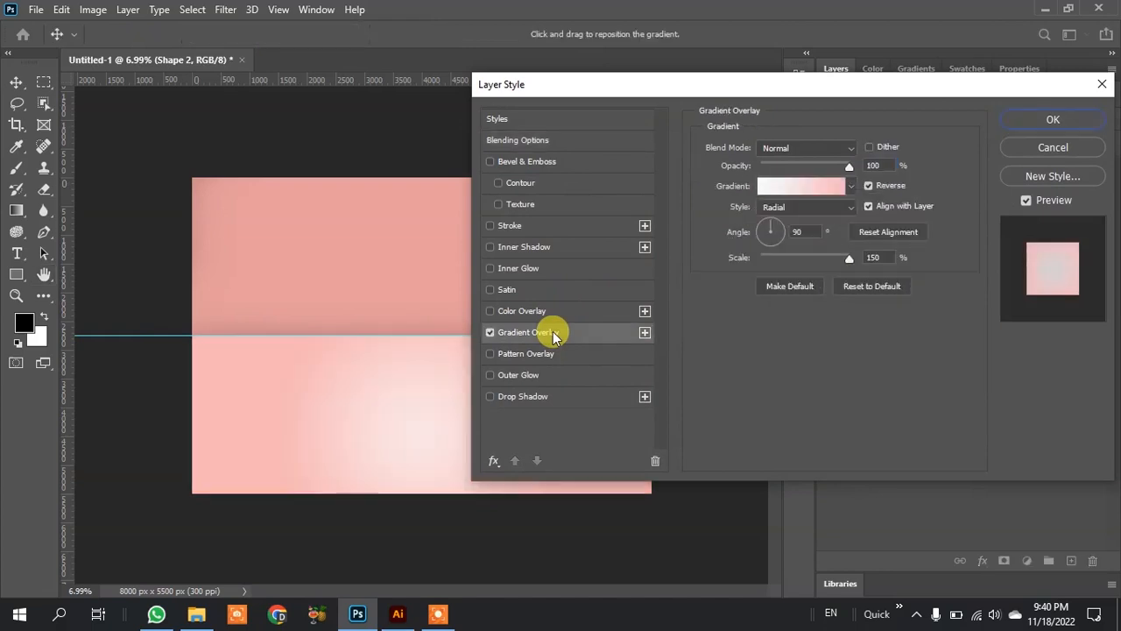
{"action": "left_click_drag", "start_coordinate": [795, 88], "coordinate": [742, 80]}
Step: Set the opacity stop at the gradient's white end to 78% and apply the layer style
{"action": "left_click", "coordinate": [743, 191]}
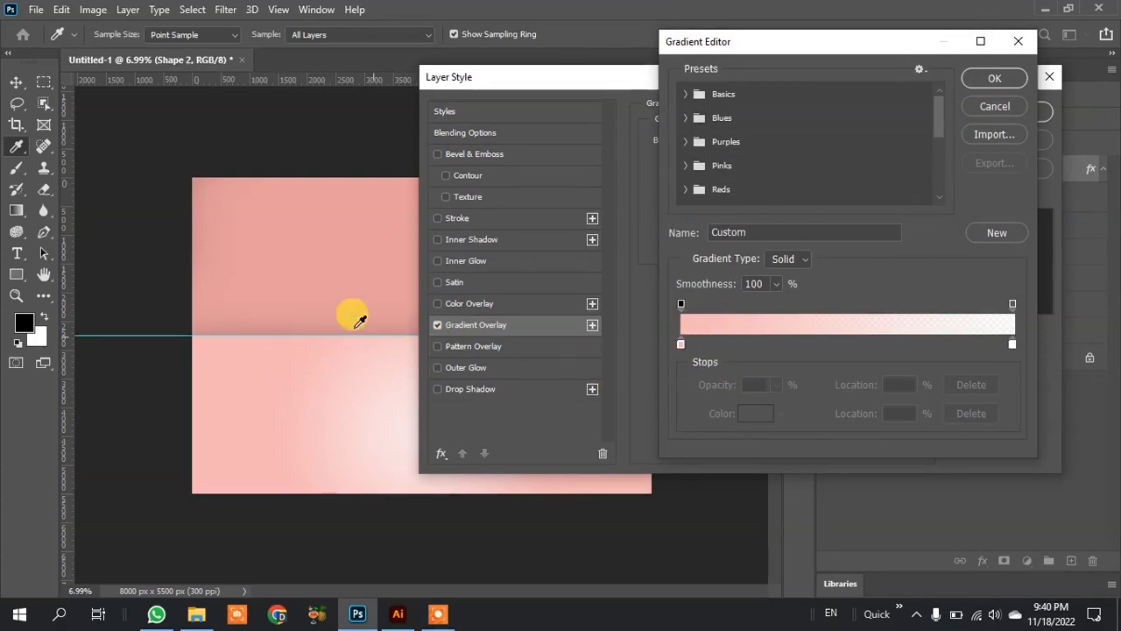
{"action": "left_click", "coordinate": [680, 343]}
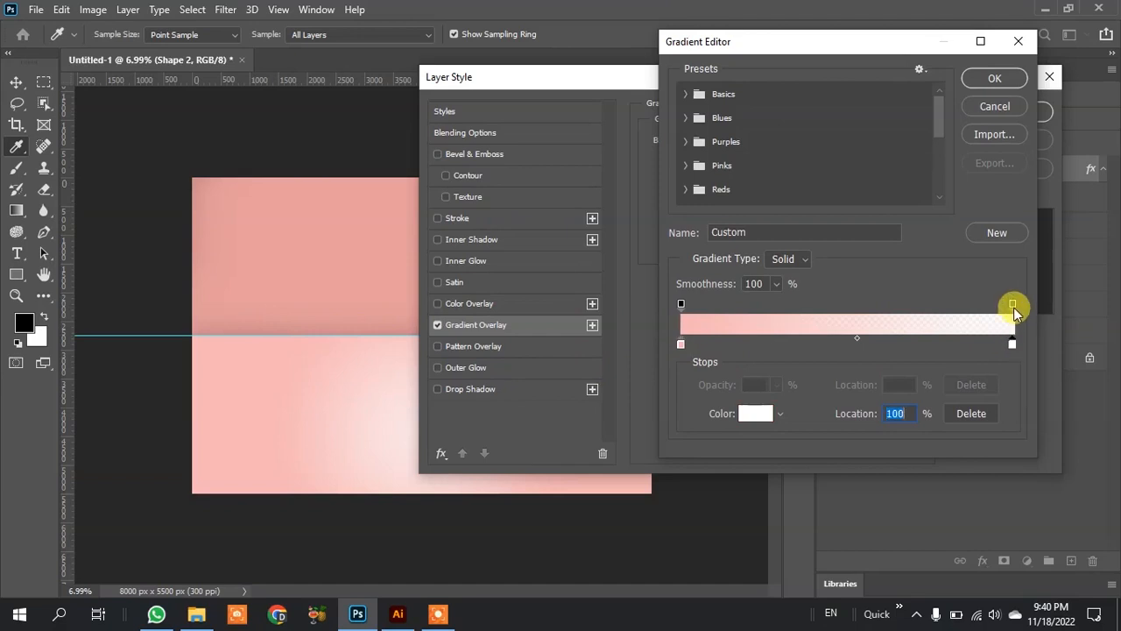
{"action": "left_click", "coordinate": [1012, 305]}
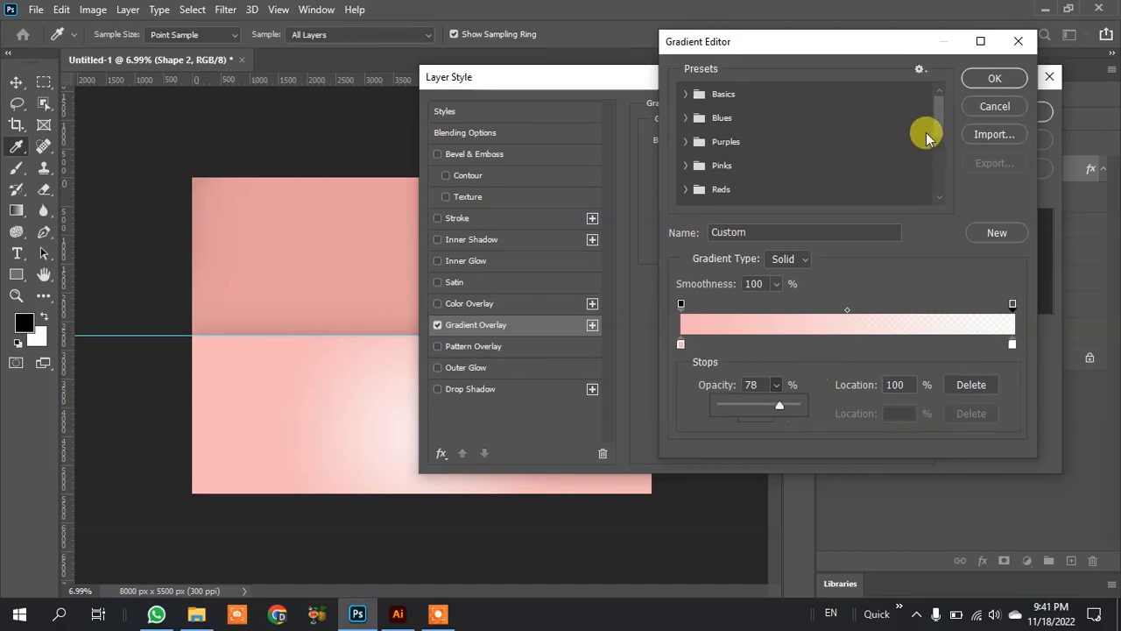
{"action": "left_click", "coordinate": [992, 74]}
{"action": "left_click", "coordinate": [1007, 112]}
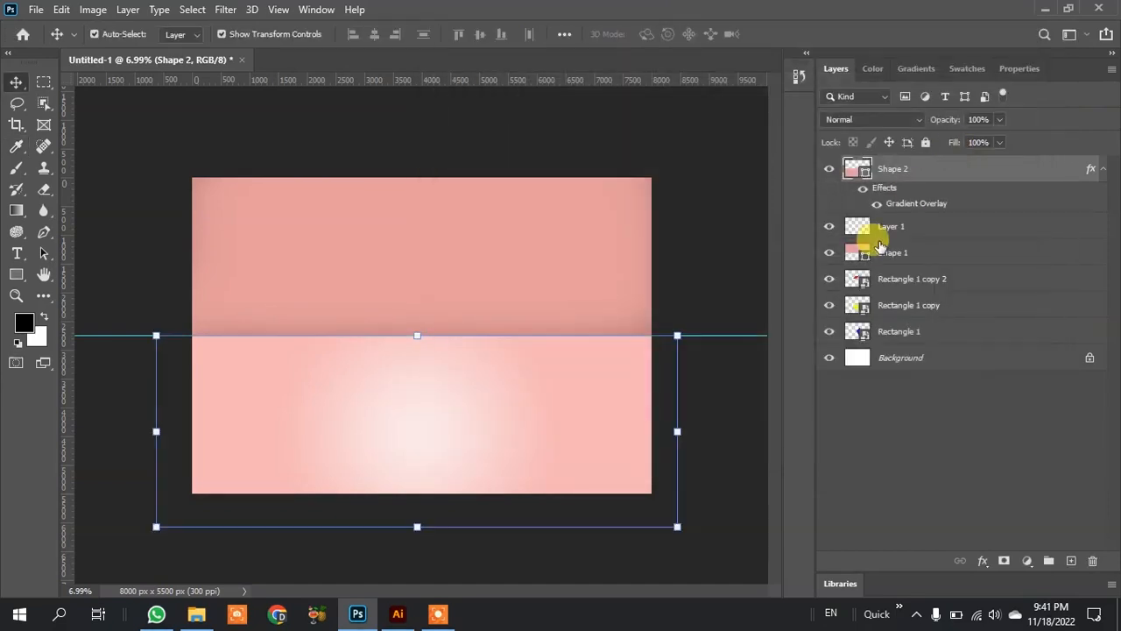
Step: Deselect all layers and remove the horizontal guide at mid-height of the canvas
{"action": "scroll", "coordinate": [412, 458], "scroll_direction": "up", "scroll_amount": 2, "text": "alt"}
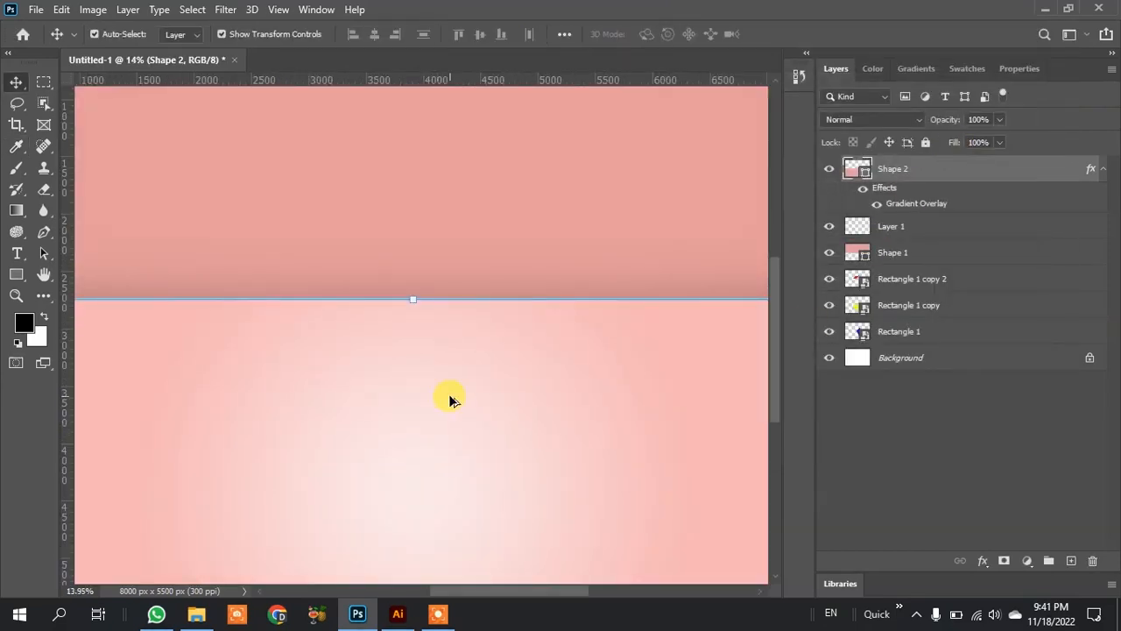
{"action": "scroll", "coordinate": [449, 400], "scroll_direction": "down", "scroll_amount": 1, "text": "alt"}
{"action": "left_click", "coordinate": [692, 250]}
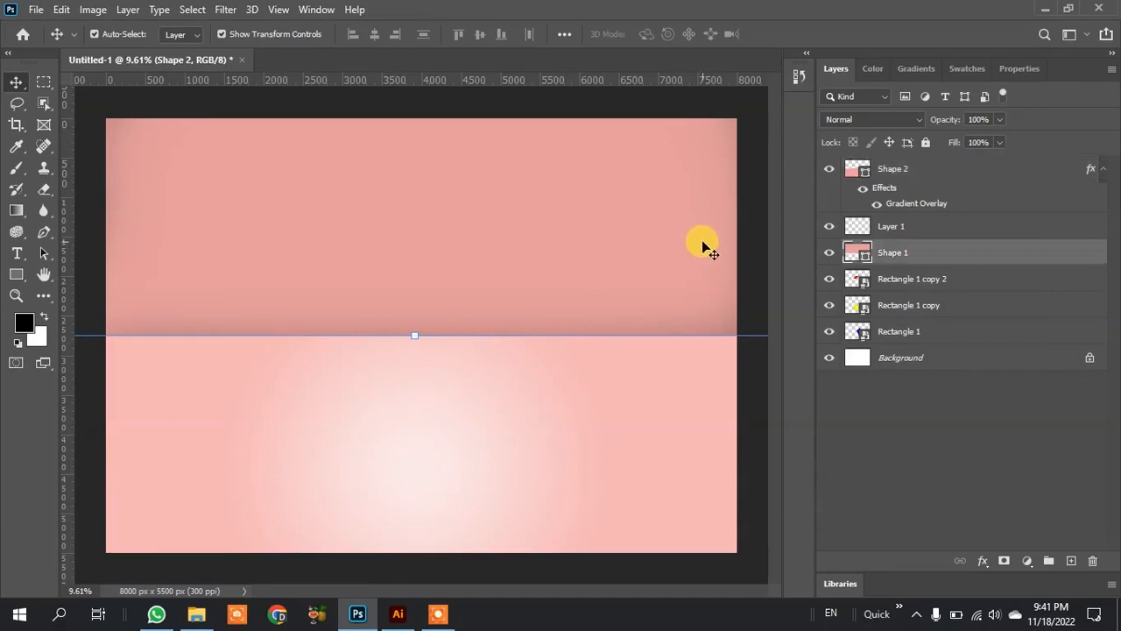
{"action": "left_click", "coordinate": [758, 382]}
{"action": "left_click_drag", "start_coordinate": [534, 332], "coordinate": [547, 80]}
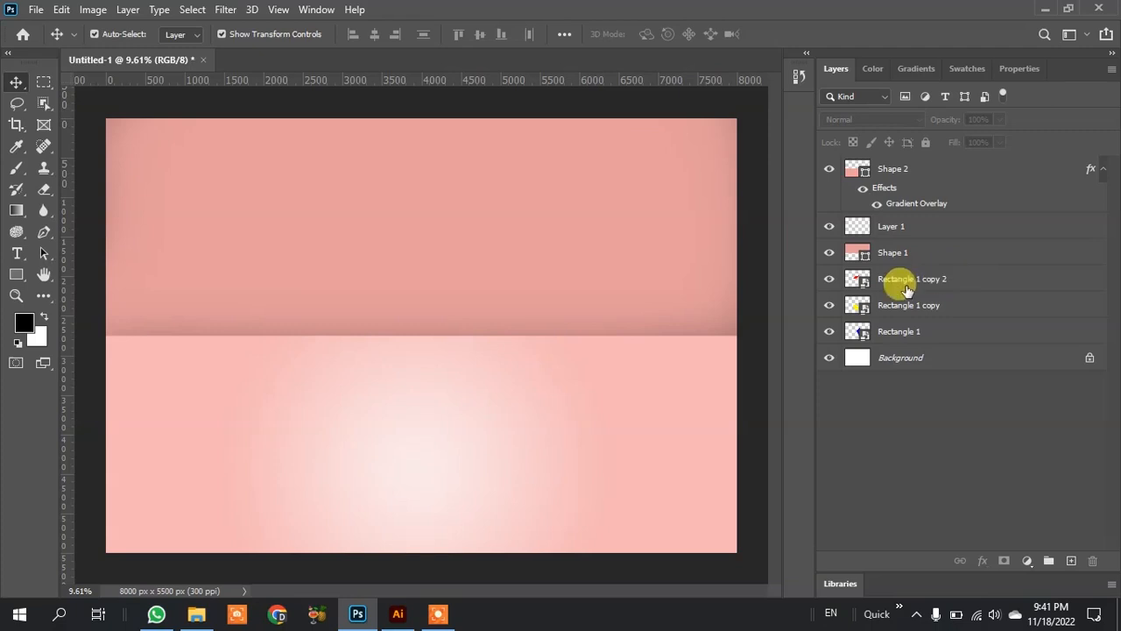
{"action": "key", "text": "ctrl+minus"}
Step: Rasterize the Shape 1 and Shape 2 background layers
{"action": "left_click", "coordinate": [926, 229]}
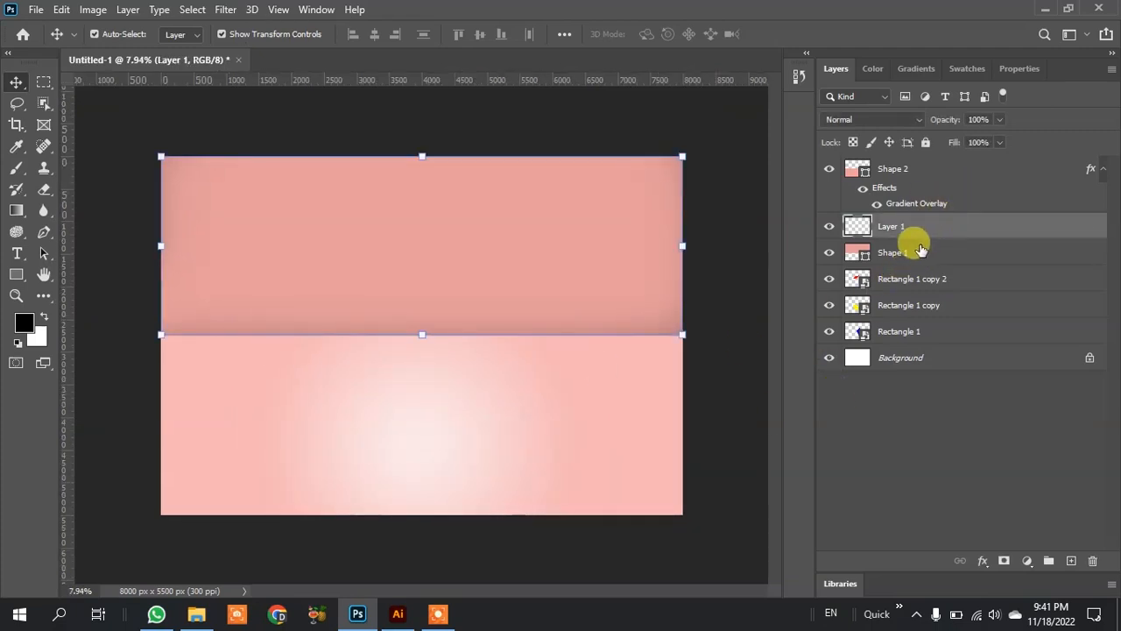
{"action": "left_click", "coordinate": [916, 253], "text": "shift"}
{"action": "left_click", "coordinate": [925, 254]}
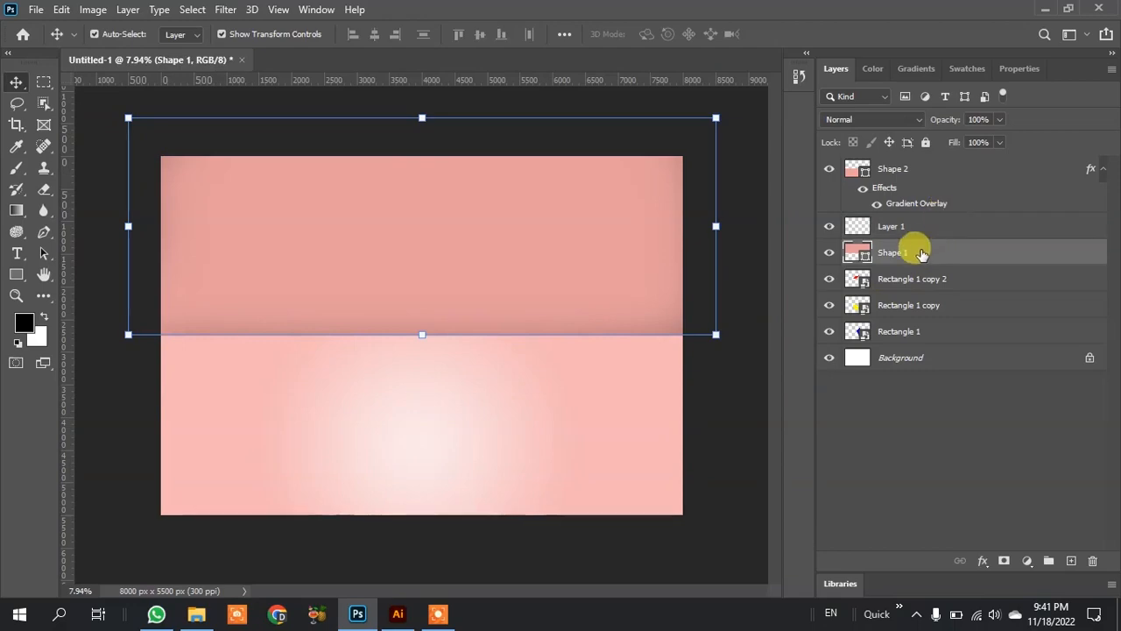
{"action": "right_click", "coordinate": [921, 252]}
{"action": "left_click", "coordinate": [791, 250]}
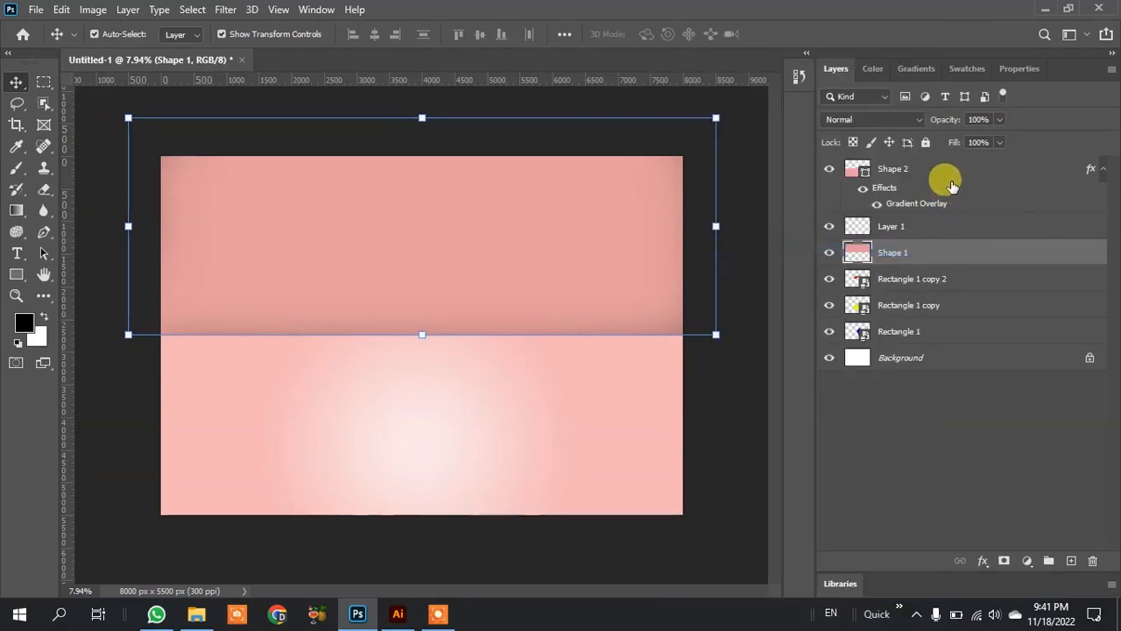
{"action": "right_click", "coordinate": [953, 172]}
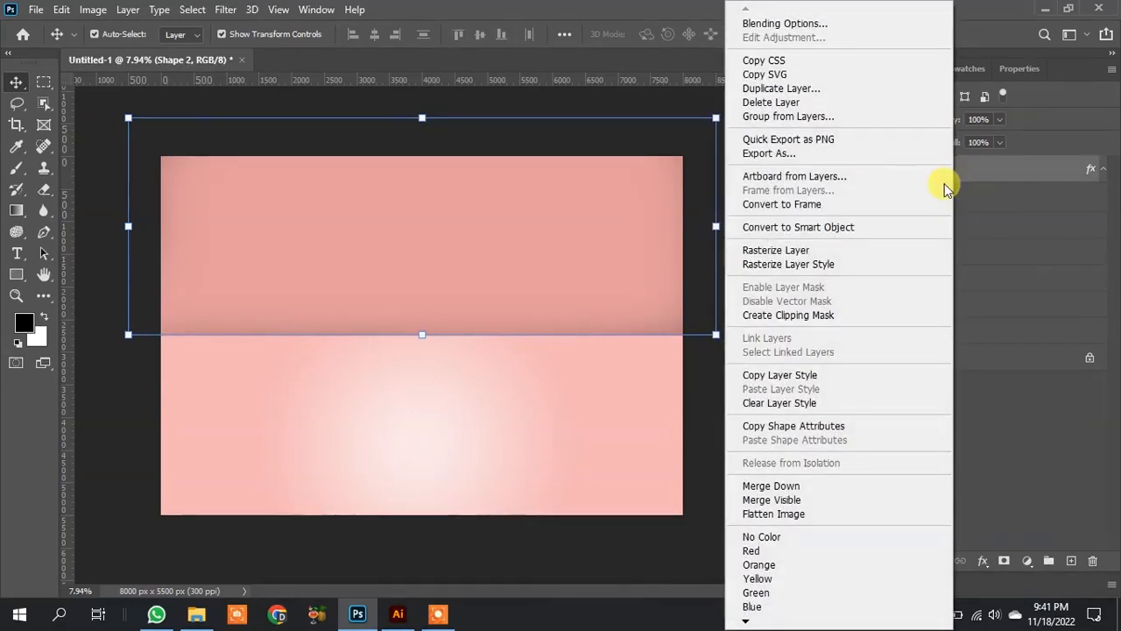
{"action": "left_click", "coordinate": [791, 250]}
Step: Merge the Shape 1, Layer 1 and Shape 2 layers into a single background layer
{"action": "left_click", "coordinate": [928, 256]}
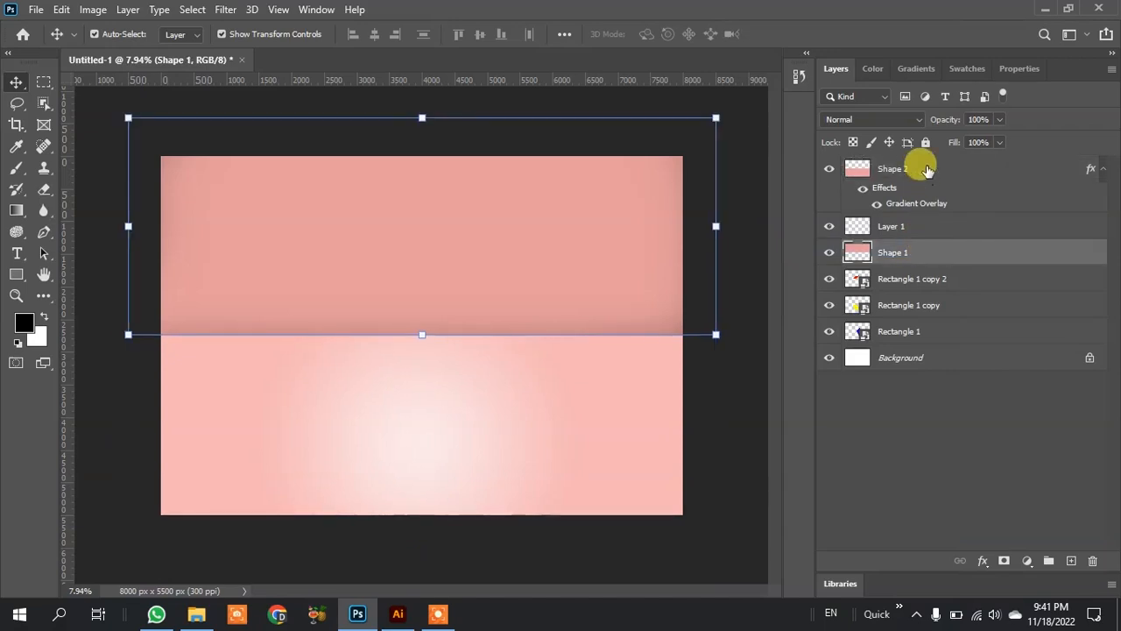
{"action": "left_click", "coordinate": [927, 170], "text": "shift"}
{"action": "key", "text": "ctrl+alt+shift"}
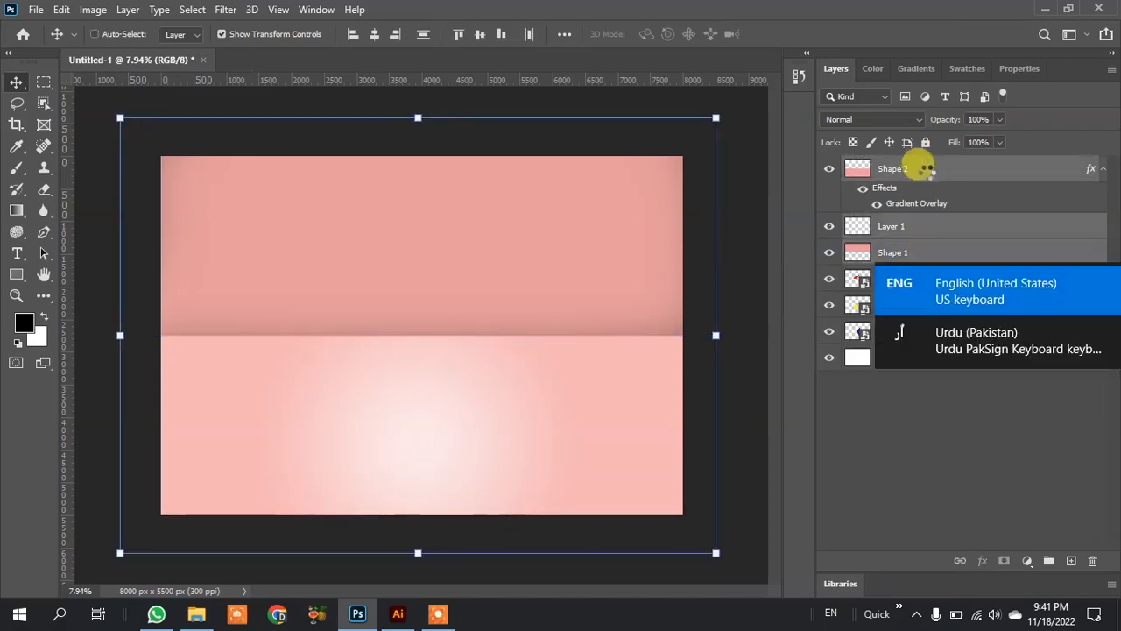
{"action": "key", "text": "ctrl+e"}
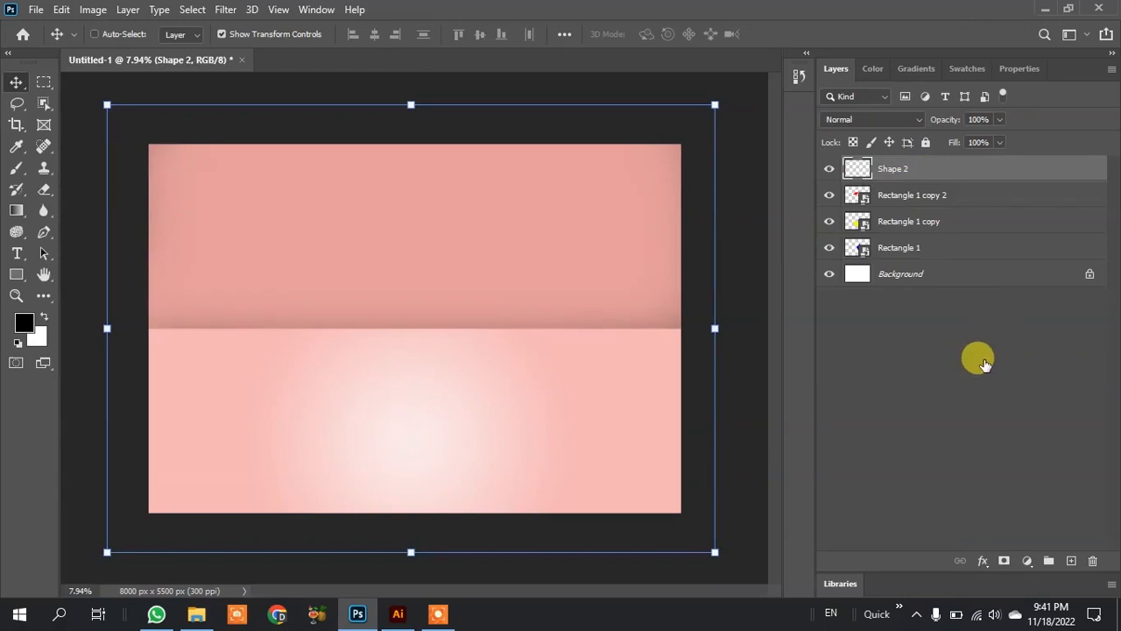
Step: Move the merged pink layer beneath the three box faces and delete the white Background layer
{"action": "left_click_drag", "start_coordinate": [900, 170], "coordinate": [896, 254]}
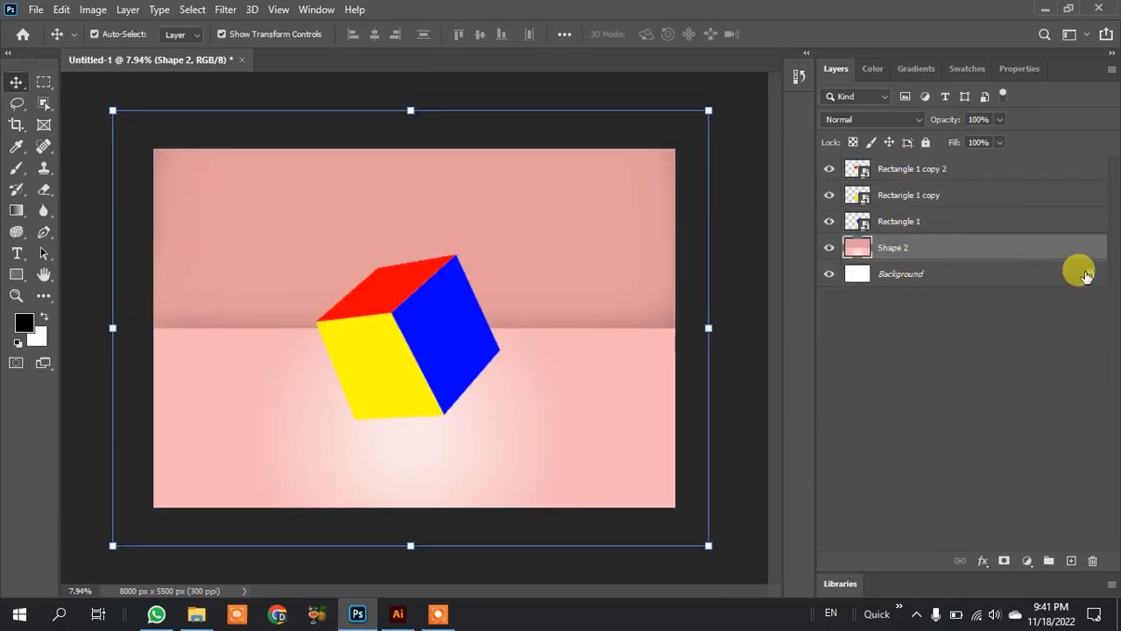
{"action": "left_click", "coordinate": [1086, 275]}
{"action": "key", "text": "Delete"}
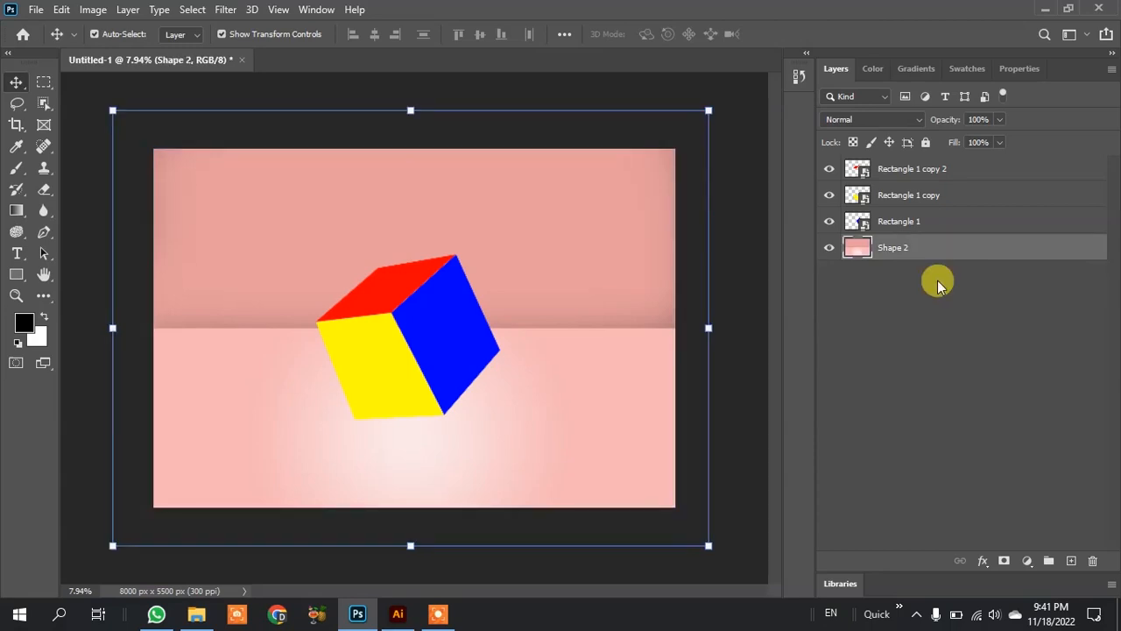
{"action": "key", "text": "ctrl+0"}
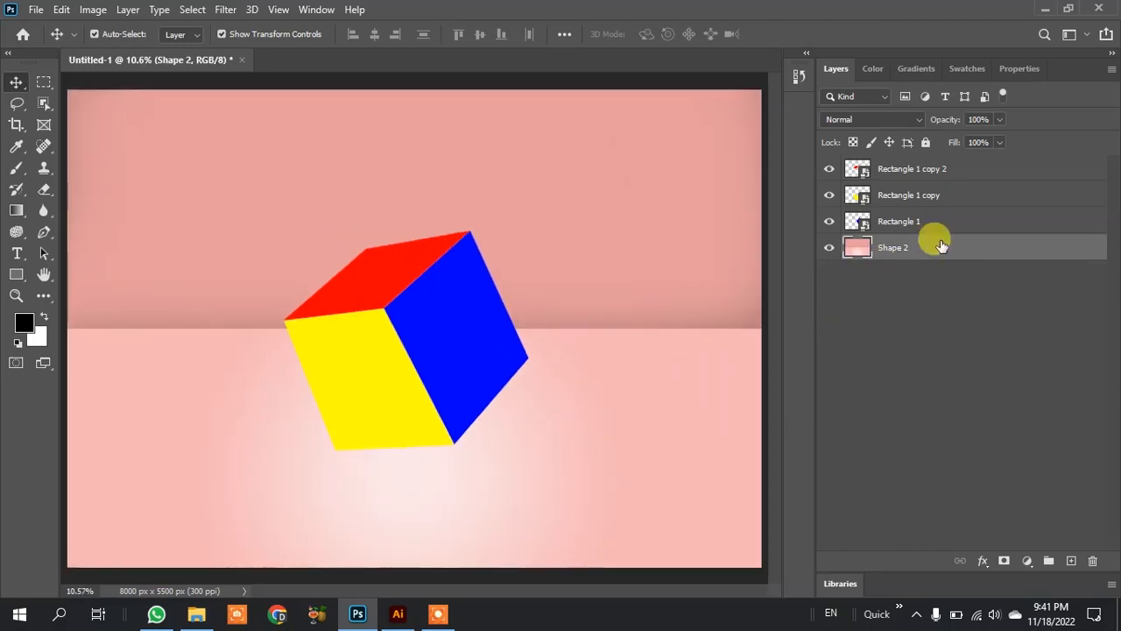
{"action": "scroll", "coordinate": [514, 414], "scroll_direction": "down", "scroll_amount": 1}
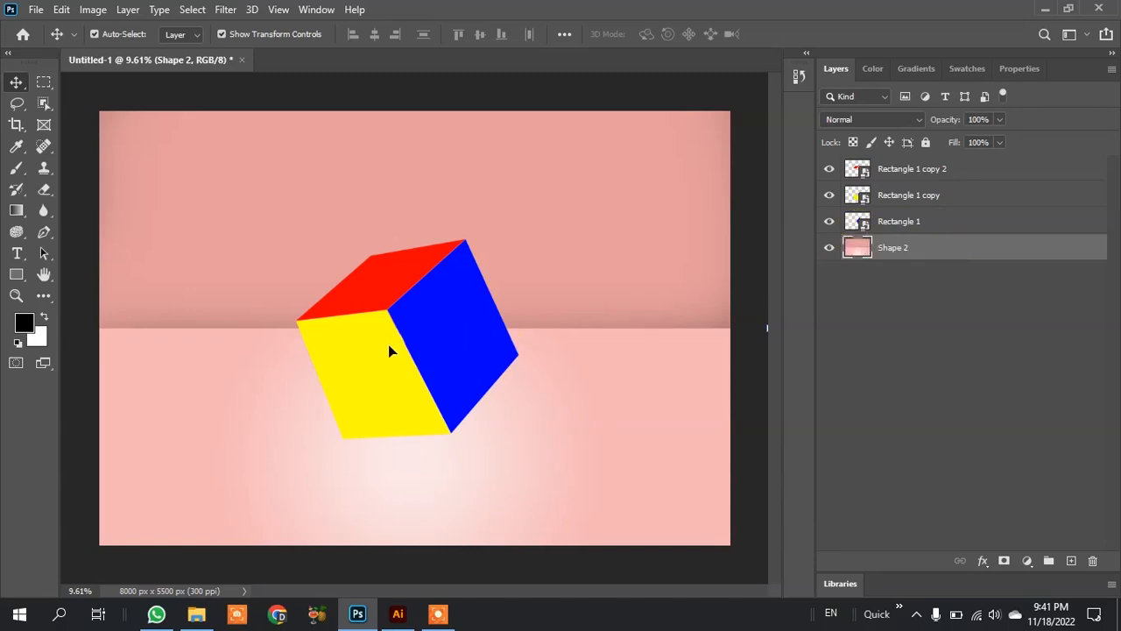
Step: Open the contents of the blue face's smart object, Rectangle 1, for editing
{"action": "double_click", "coordinate": [862, 226]}
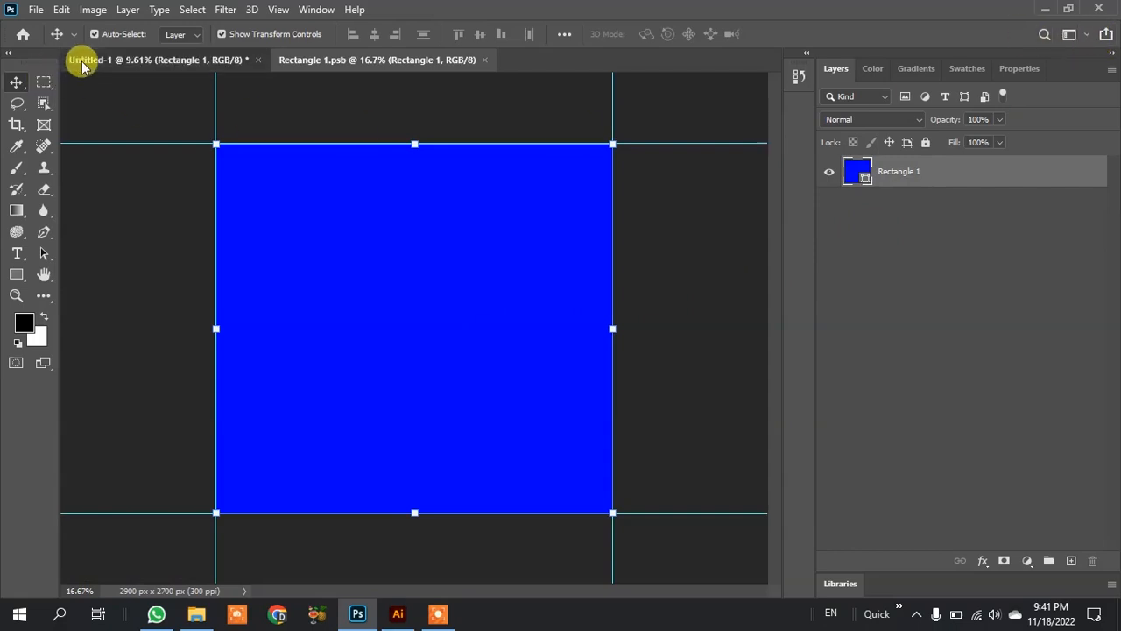
{"action": "left_click", "coordinate": [131, 60]}
{"action": "left_click", "coordinate": [401, 61]}
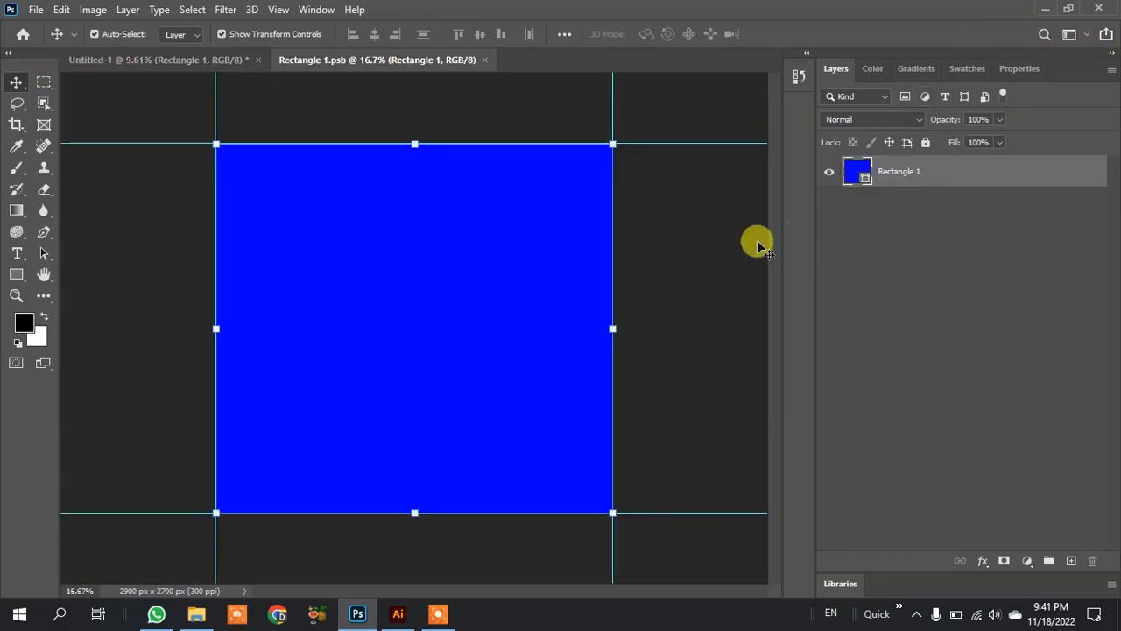
Step: Preview the 12-02 image on the desktop, place it in the blue face's smart object and hide the Rectangle 1 layer
{"action": "left_click", "coordinate": [1044, 10]}
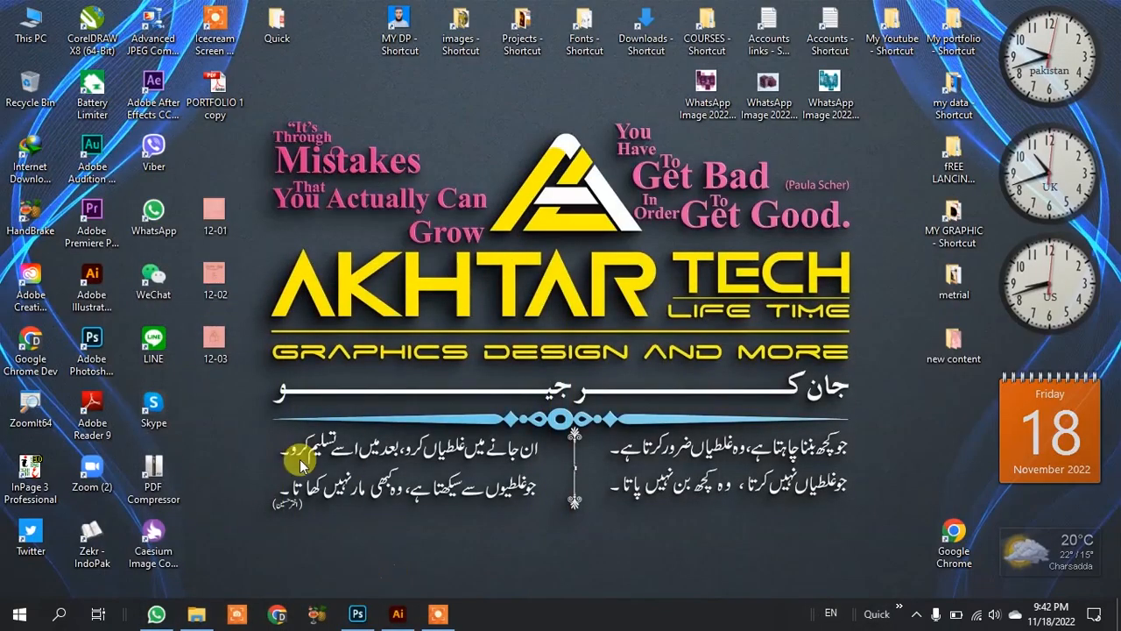
{"action": "left_click", "coordinate": [209, 277]}
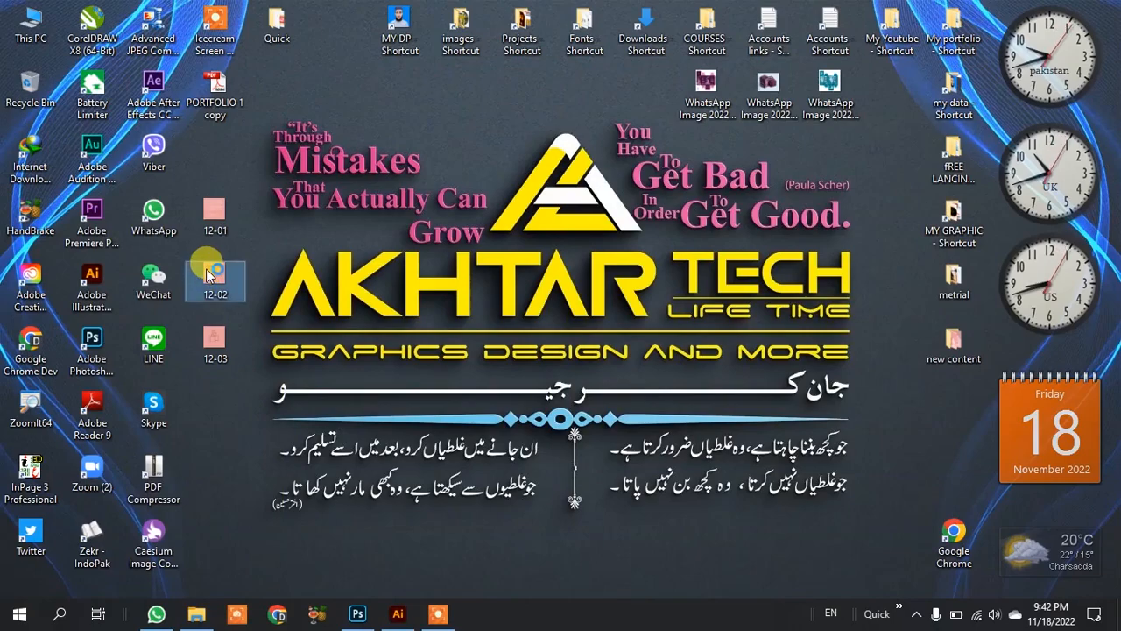
{"action": "double_click", "coordinate": [209, 276]}
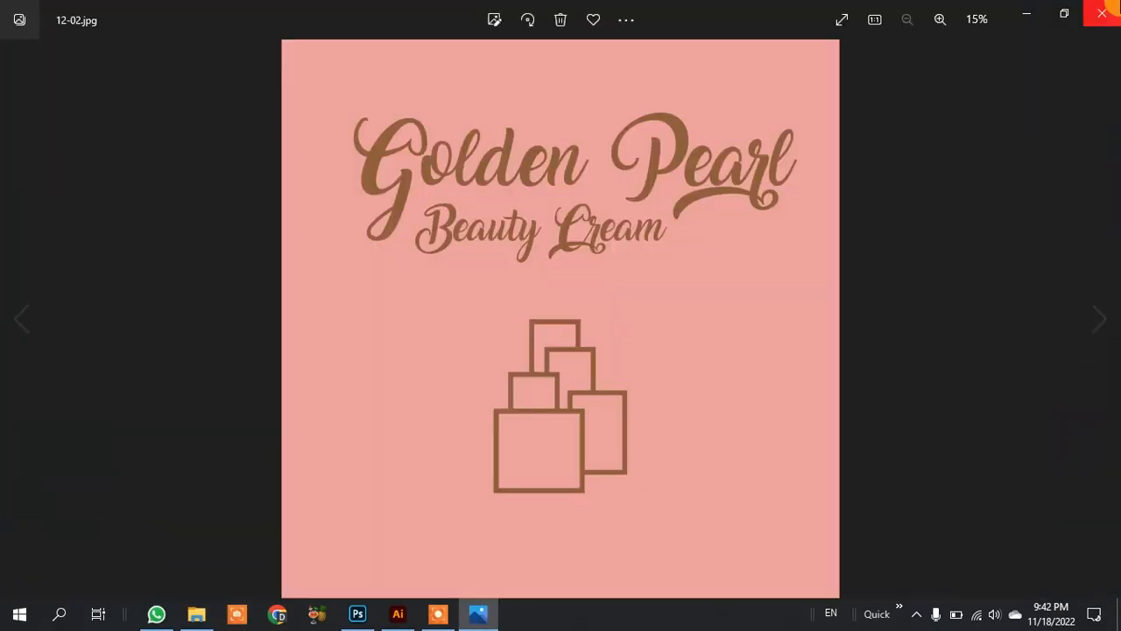
{"action": "left_click", "coordinate": [1097, 17]}
{"action": "left_click_drag", "start_coordinate": [214, 278], "coordinate": [374, 324]}
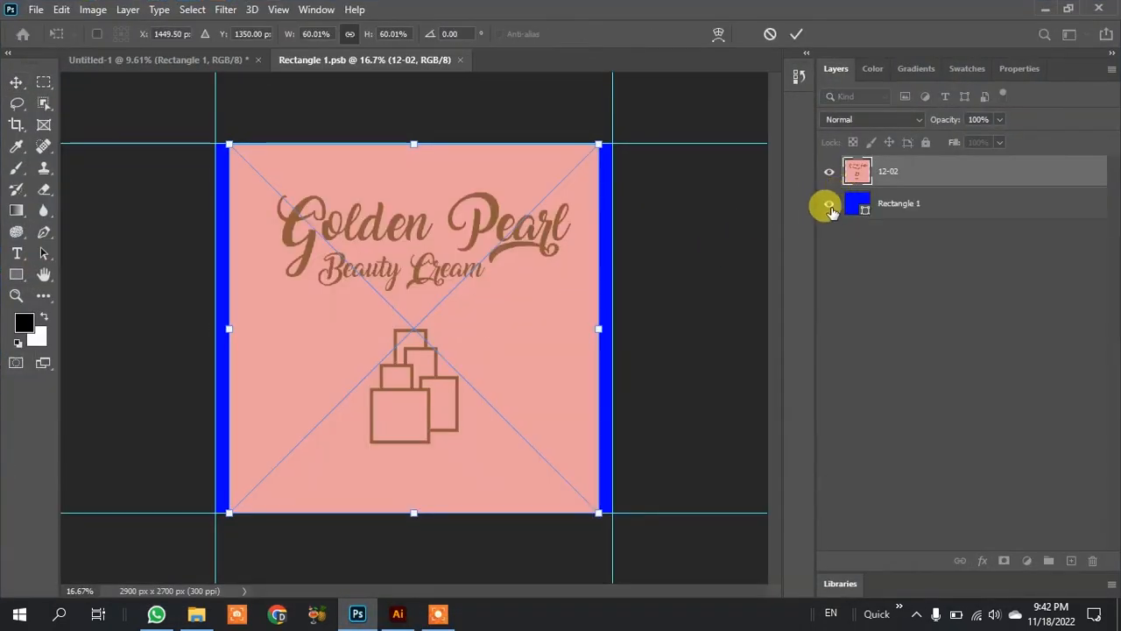
{"action": "left_click", "coordinate": [828, 203]}
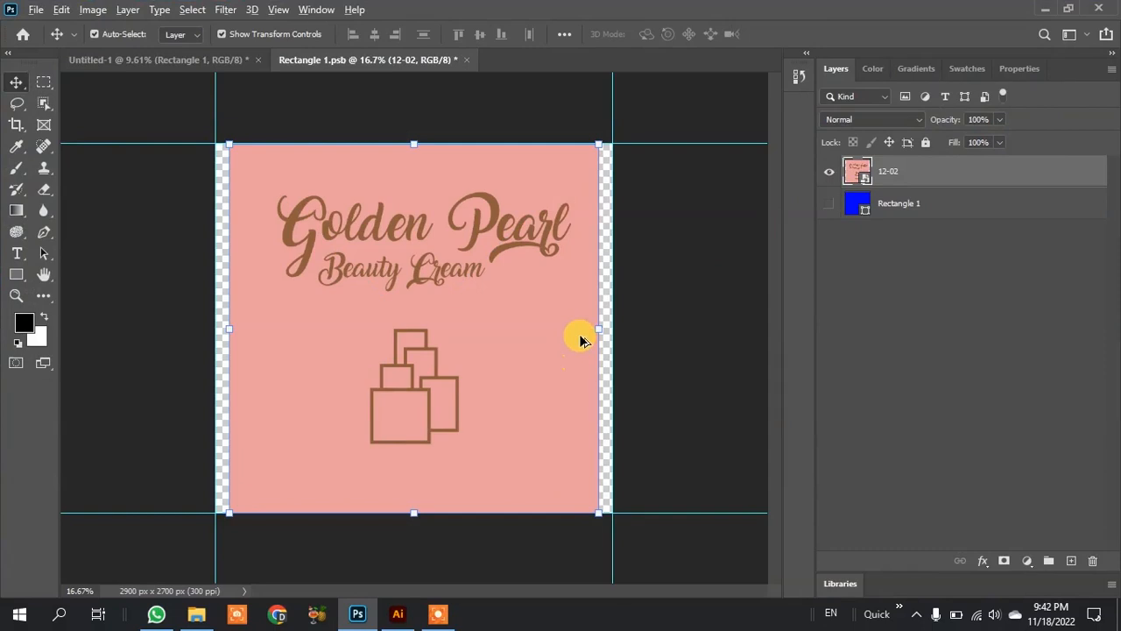
Step: Stretch the 12-02 artwork horizontally from both sides to 64.45% width, filling the canvas, and apply the transform
{"action": "scroll", "coordinate": [610, 329], "scroll_direction": "up", "scroll_amount": 2}
{"action": "left_click_drag", "start_coordinate": [653, 326], "coordinate": [668, 328]}
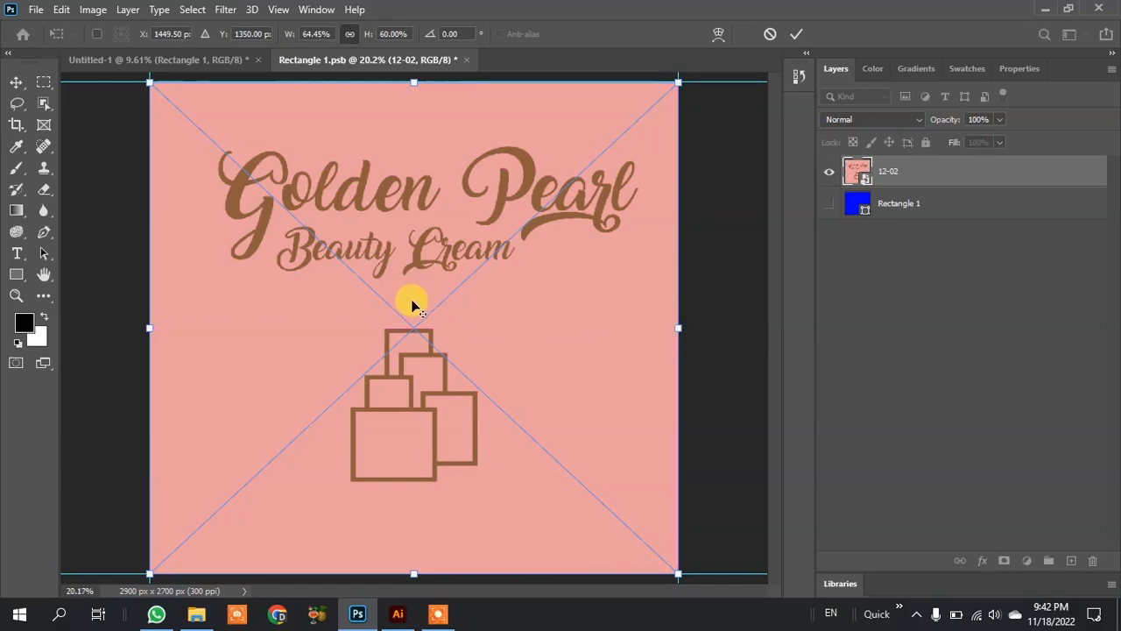
{"action": "scroll", "coordinate": [412, 295], "scroll_direction": "down", "scroll_amount": 1}
{"action": "key", "text": "Return"}
Step: Save the Rectangle 1 smart object and return to the Untitled-1 mockup to inspect the Golden Pearl face
{"action": "key", "text": "ctrl+s"}
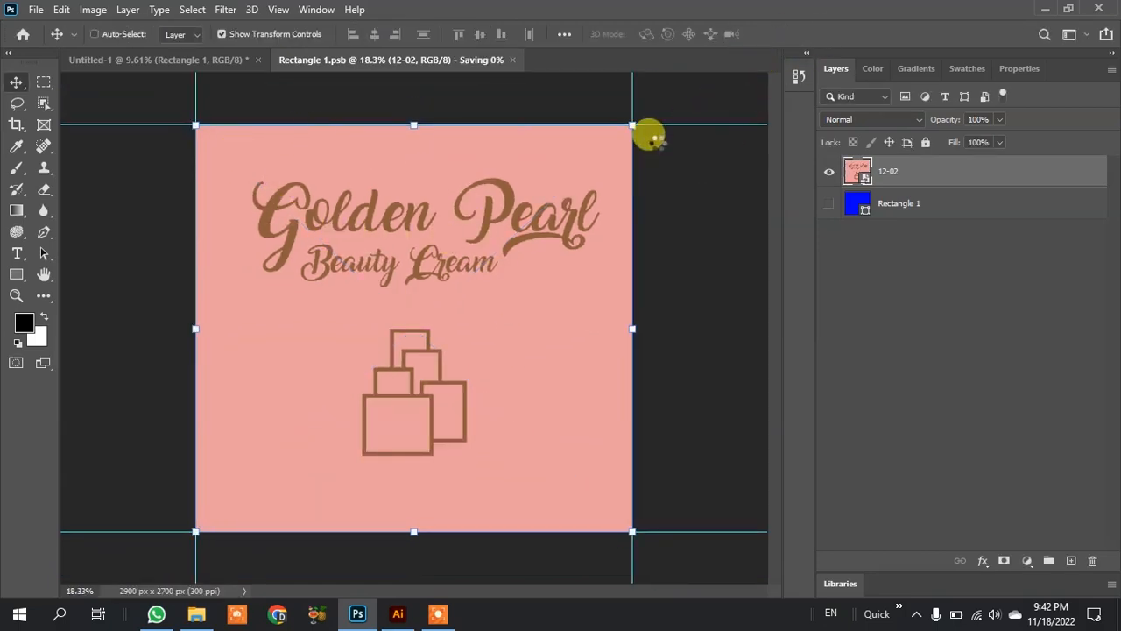
{"action": "left_click", "coordinate": [94, 34]}
{"action": "left_click", "coordinate": [36, 10]}
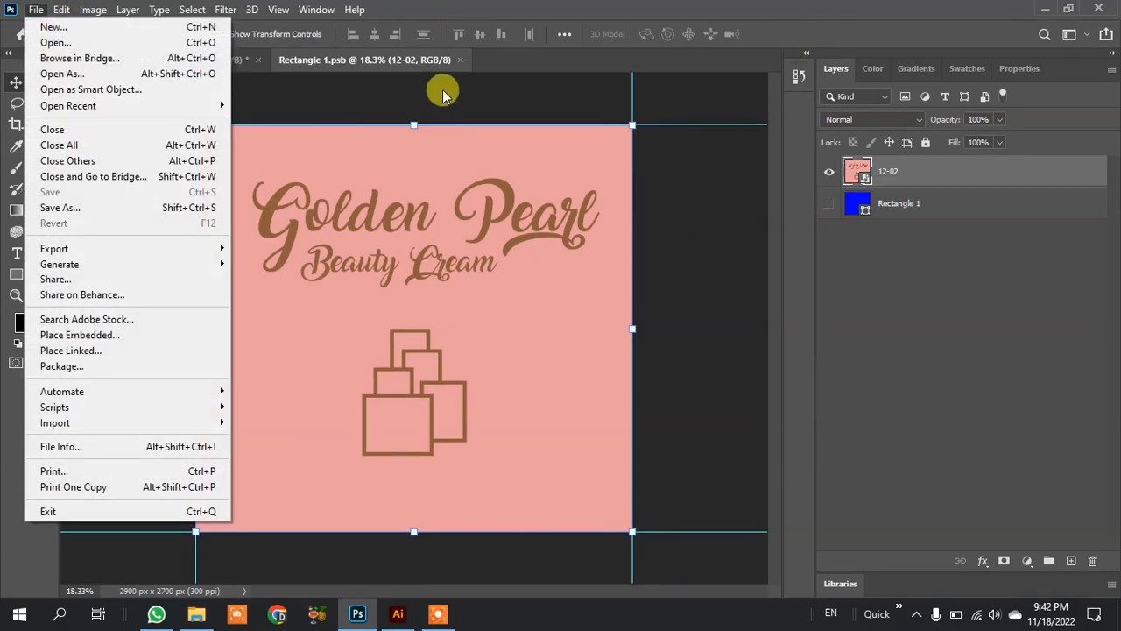
{"action": "left_click", "coordinate": [235, 58]}
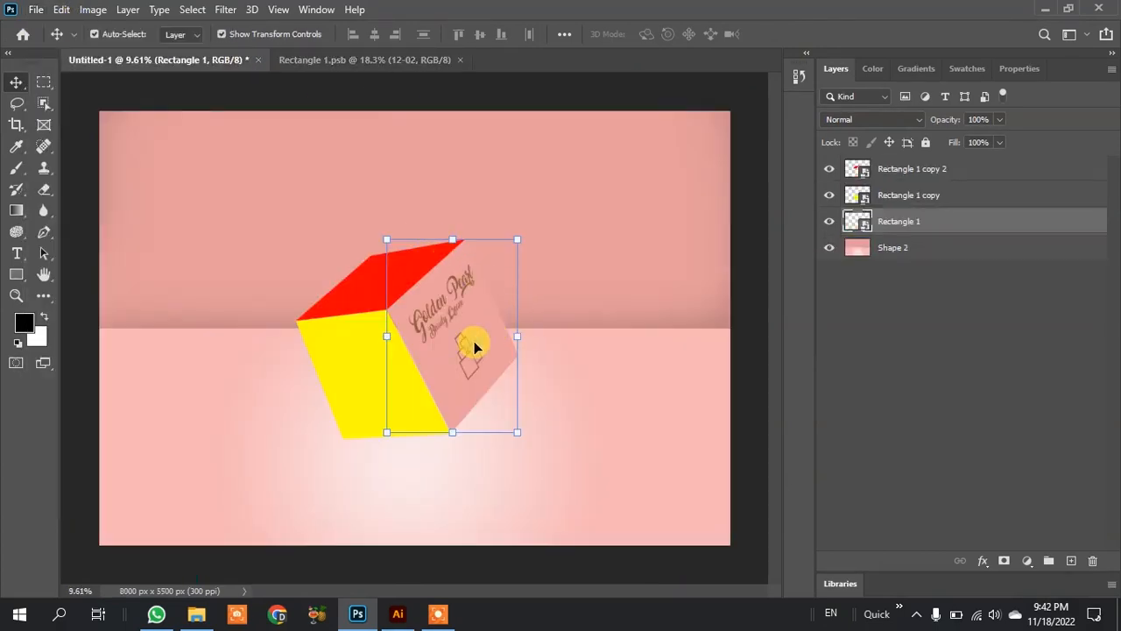
{"action": "scroll", "coordinate": [473, 348], "scroll_direction": "up", "scroll_amount": 3}
{"action": "scroll", "coordinate": [475, 333], "scroll_direction": "down", "scroll_amount": 2}
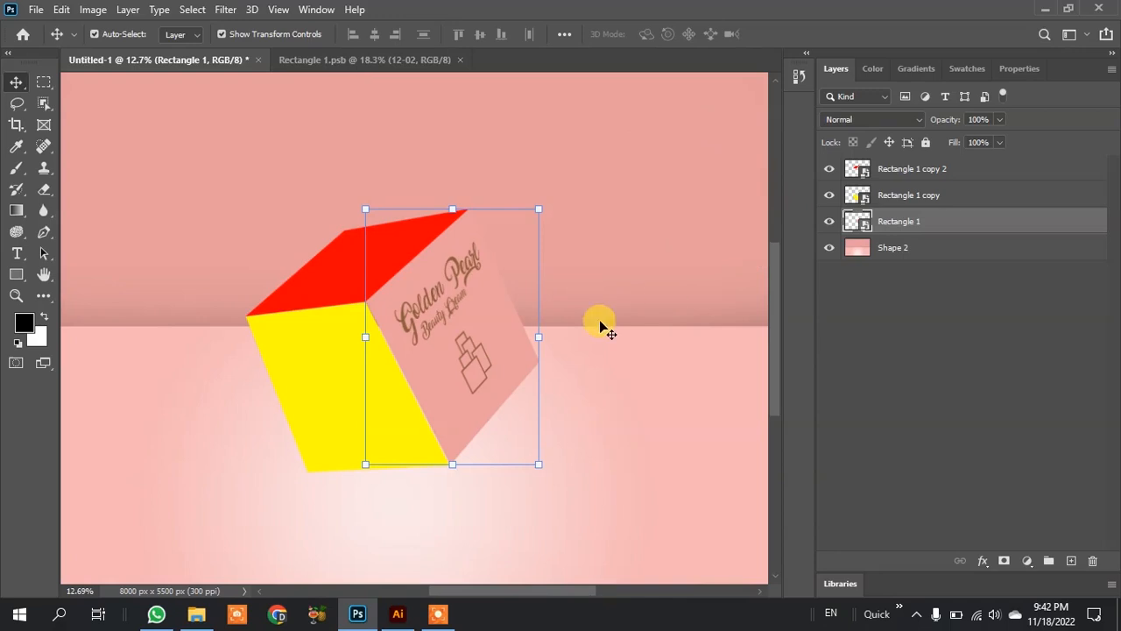
Step: Open the yellow face's smart object, Rectangle 1 copy, and hide its yellow rectangle layer
{"action": "left_click", "coordinate": [307, 375]}
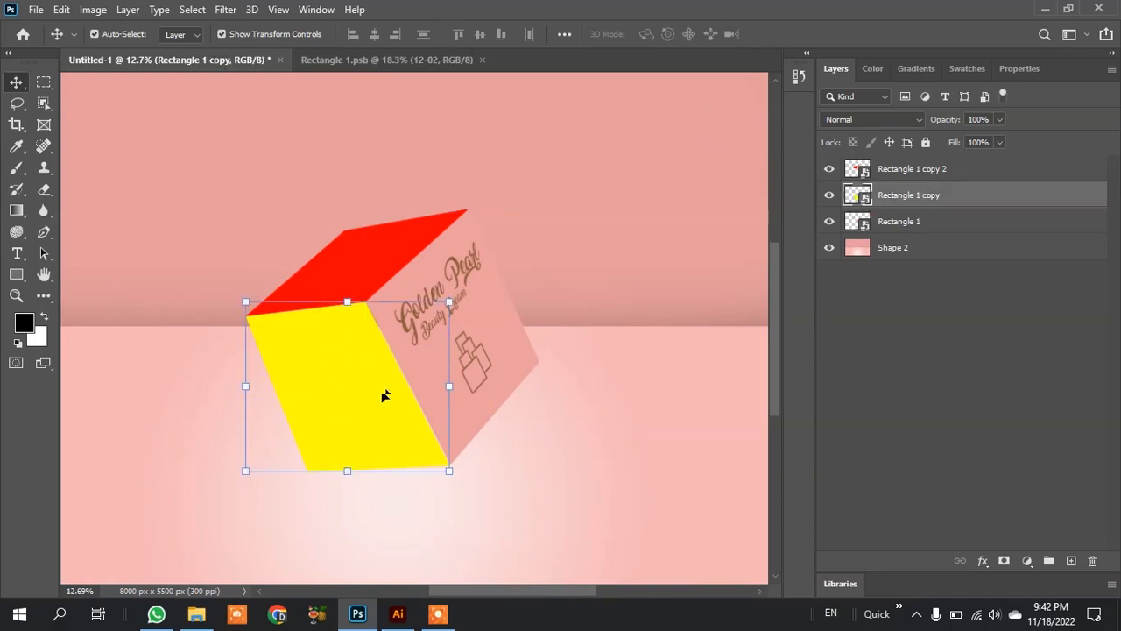
{"action": "double_click", "coordinate": [862, 197]}
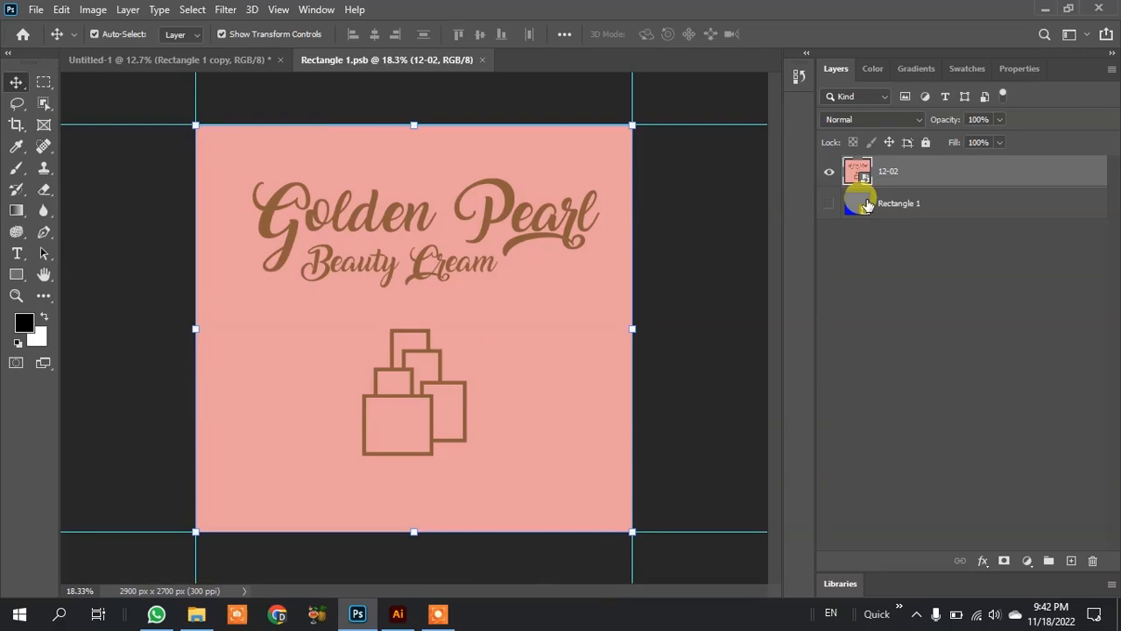
{"action": "left_click", "coordinate": [243, 58]}
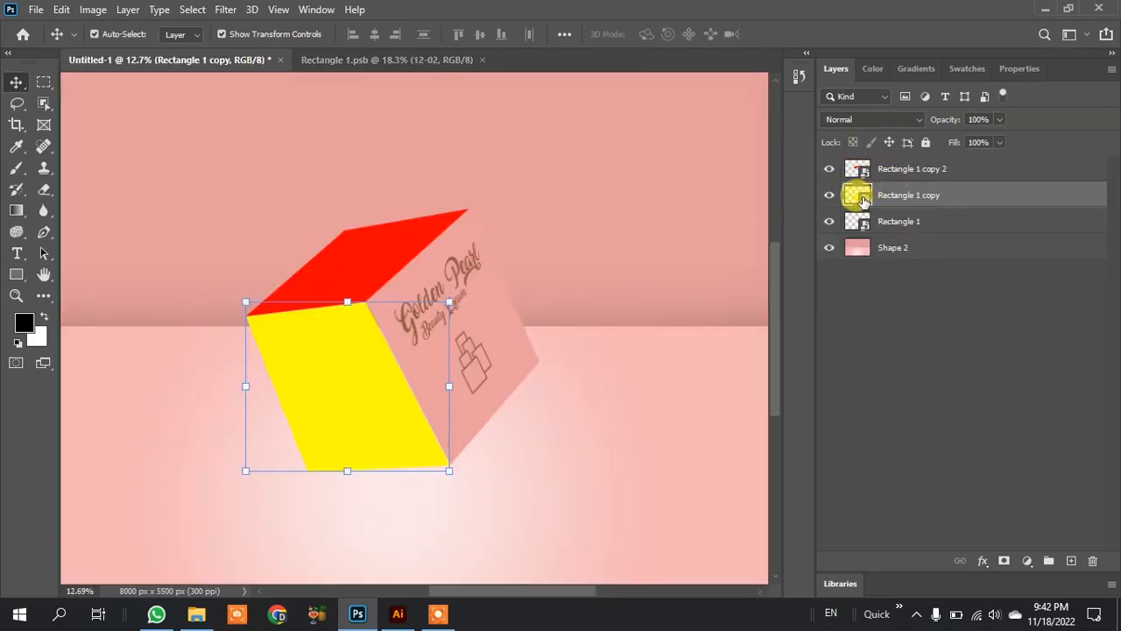
{"action": "double_click", "coordinate": [863, 198]}
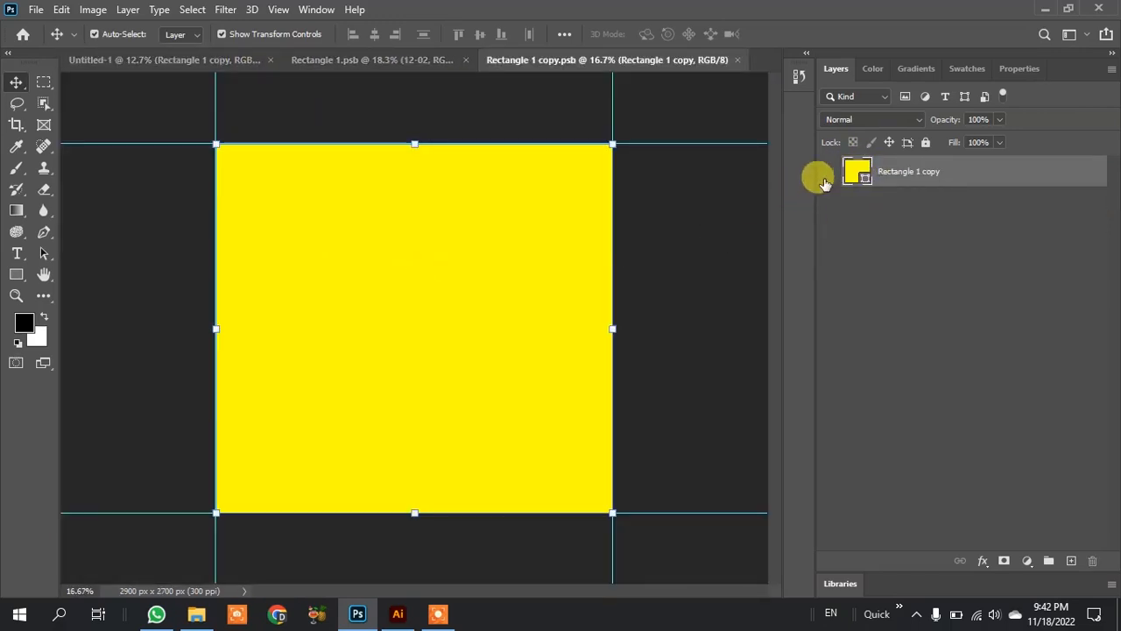
{"action": "left_click", "coordinate": [825, 179]}
Step: Preview the 12-01 text image on the desktop and place it in the yellow face's smart object
{"action": "left_click", "coordinate": [1042, 8]}
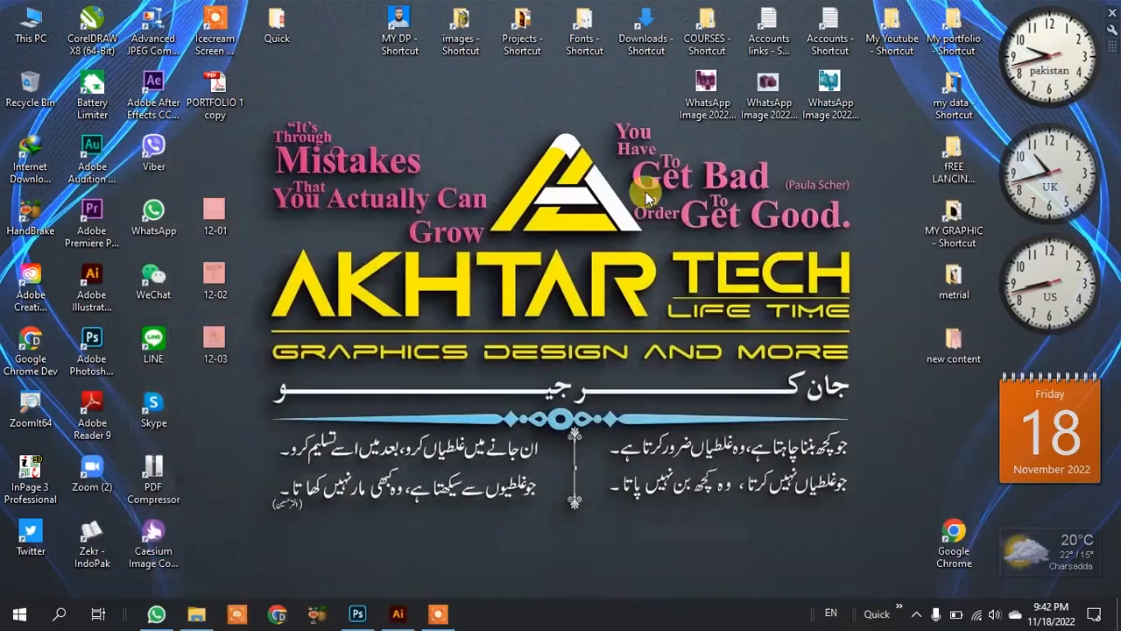
{"action": "double_click", "coordinate": [216, 210]}
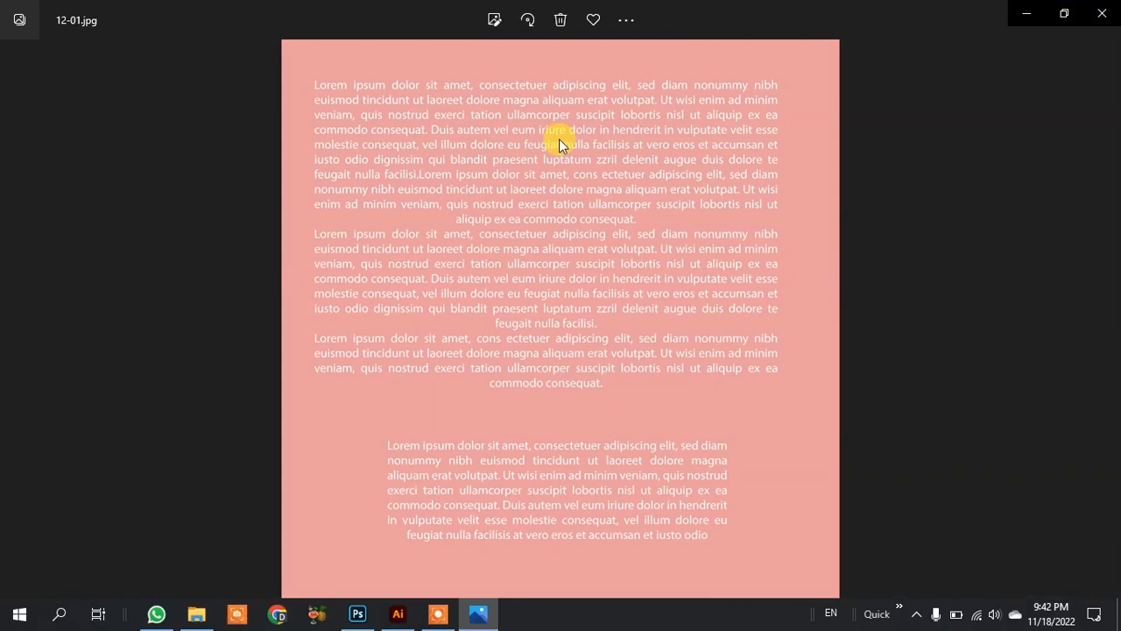
{"action": "key", "text": "alt+F4"}
{"action": "left_click", "coordinate": [357, 613]}
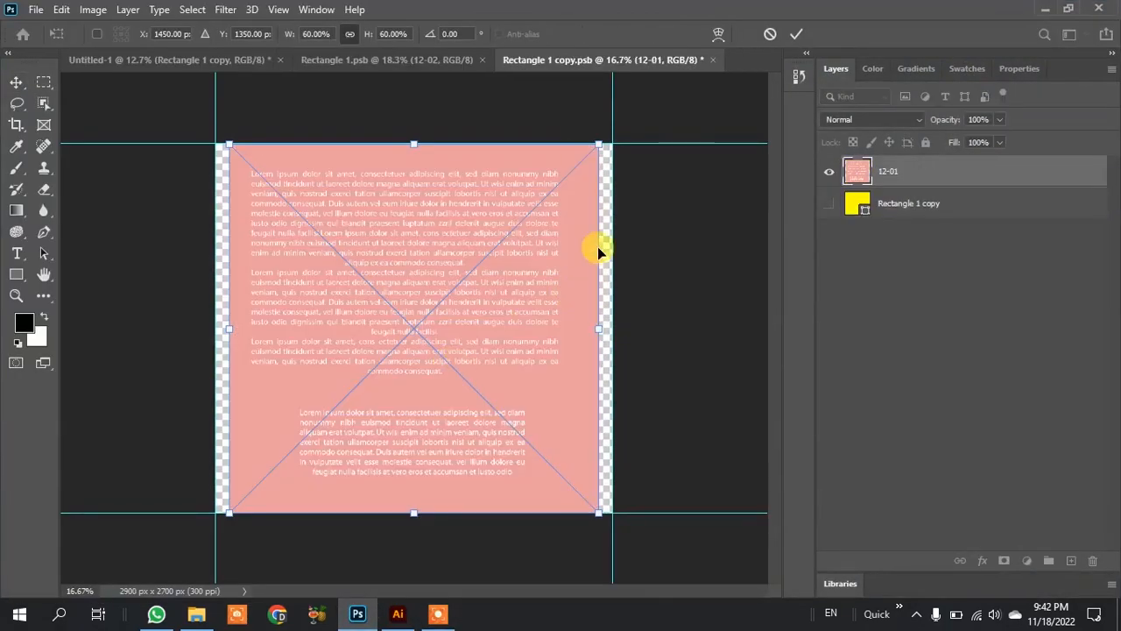
{"action": "left_click", "coordinate": [796, 35]}
Step: Stretch the 12-01 artwork horizontally to 2900 px wide so it fills the canvas, and apply the transform
{"action": "key", "text": "ctrl+0"}
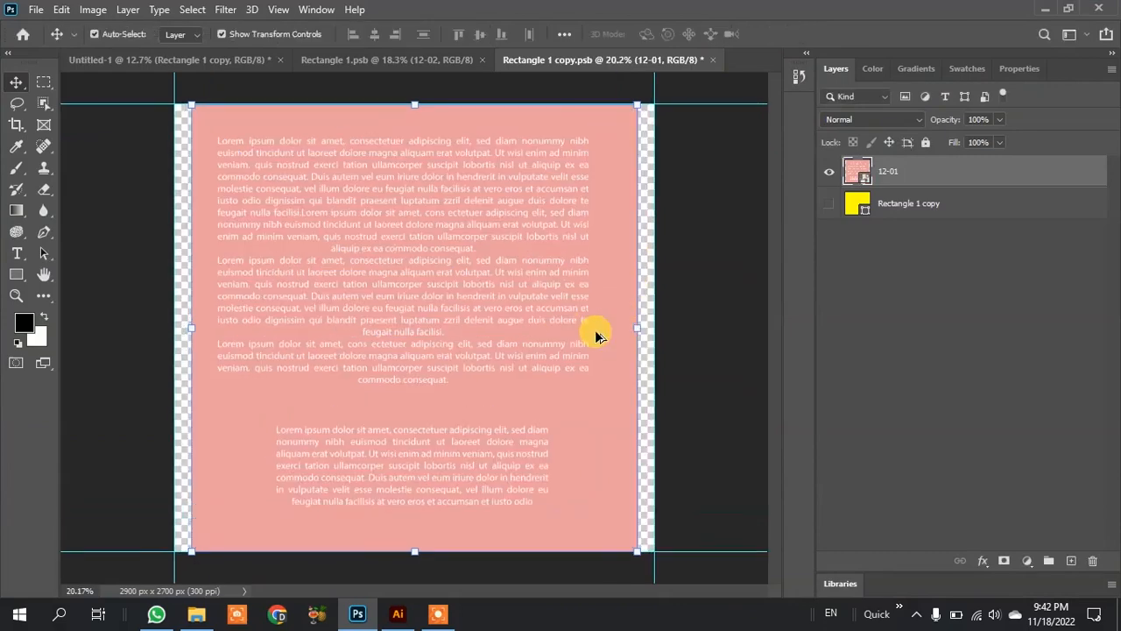
{"action": "left_click_drag", "start_coordinate": [663, 329], "coordinate": [678, 326]}
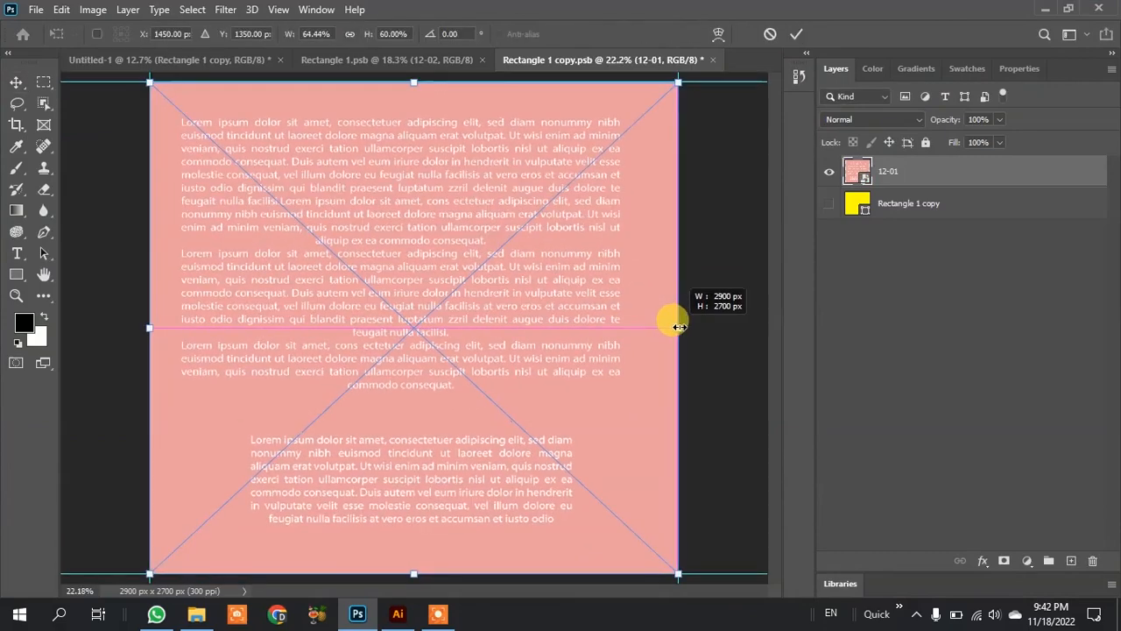
{"action": "left_click", "coordinate": [795, 34]}
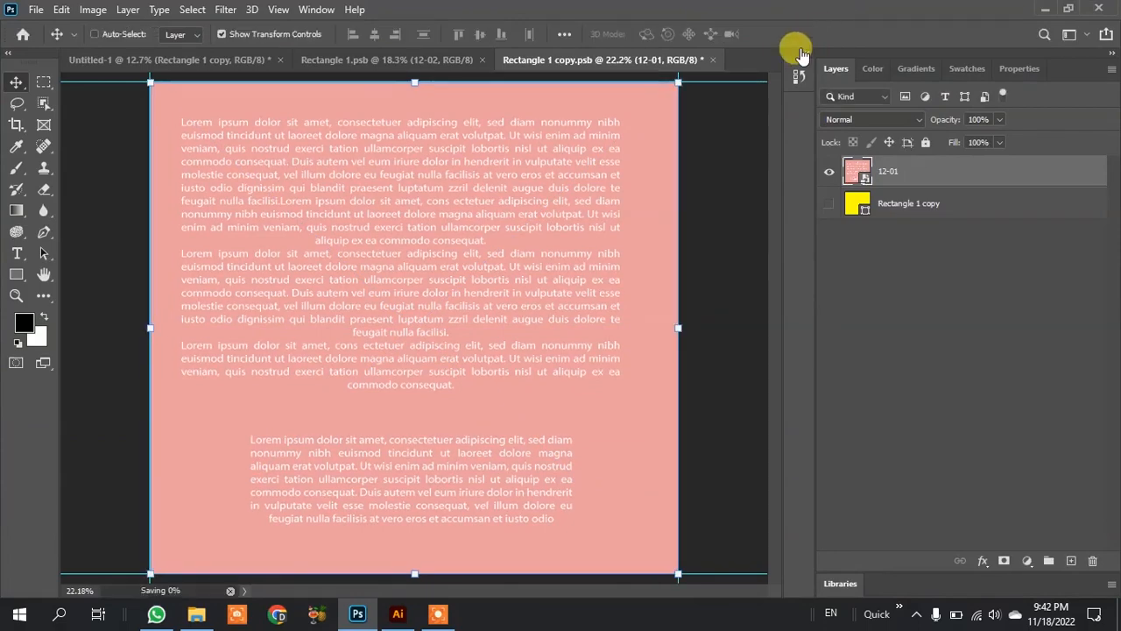
Step: Save the Rectangle 1 copy smart object and return to the Untitled-1 mockup to inspect the text face
{"action": "key", "text": "ctrl+s"}
{"action": "left_click", "coordinate": [133, 58]}
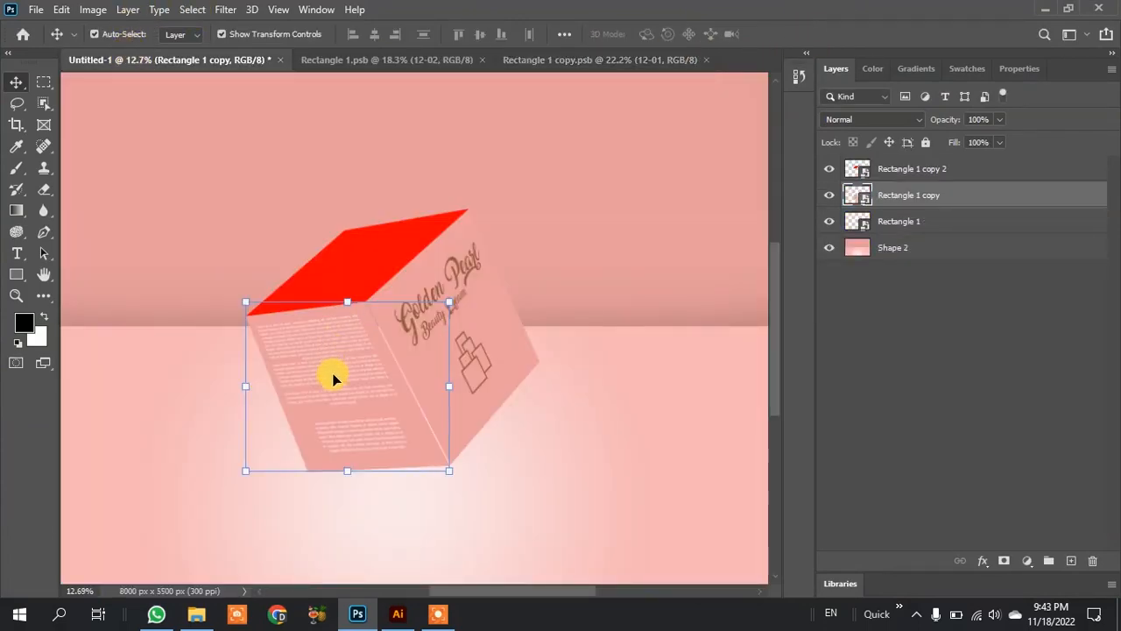
{"action": "scroll", "coordinate": [445, 451], "scroll_direction": "up", "scroll_amount": 4}
{"action": "scroll", "coordinate": [394, 324], "scroll_direction": "down", "scroll_amount": 5}
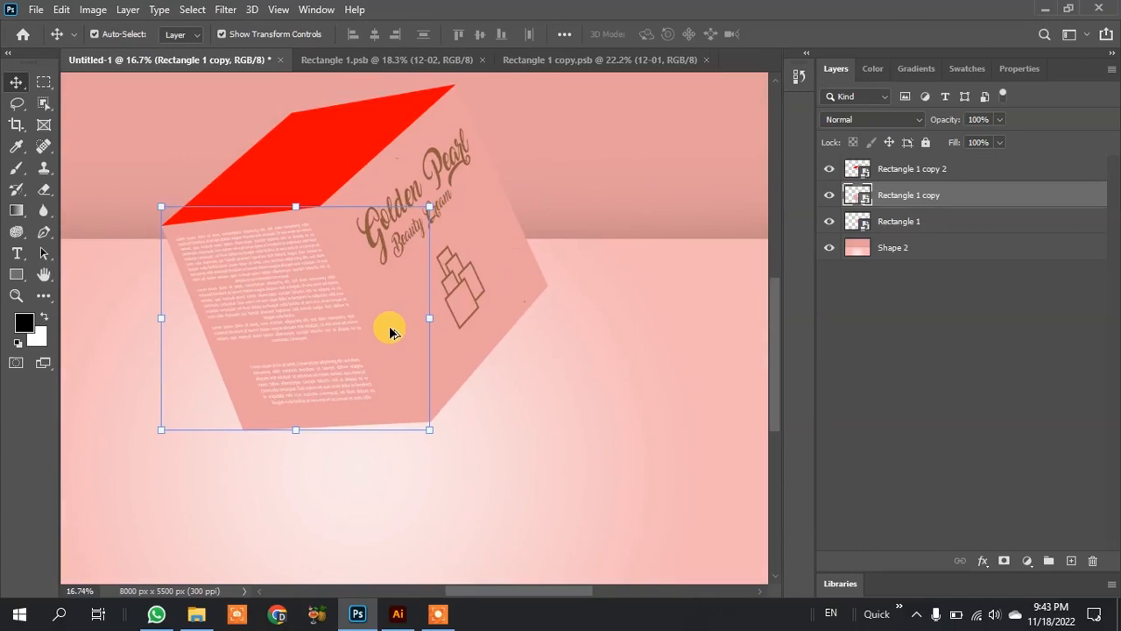
{"action": "scroll", "coordinate": [388, 338], "scroll_direction": "up", "scroll_amount": 3}
{"action": "scroll", "coordinate": [387, 333], "scroll_direction": "down", "scroll_amount": 2}
{"action": "scroll", "coordinate": [386, 338], "scroll_direction": "down", "scroll_amount": 2}
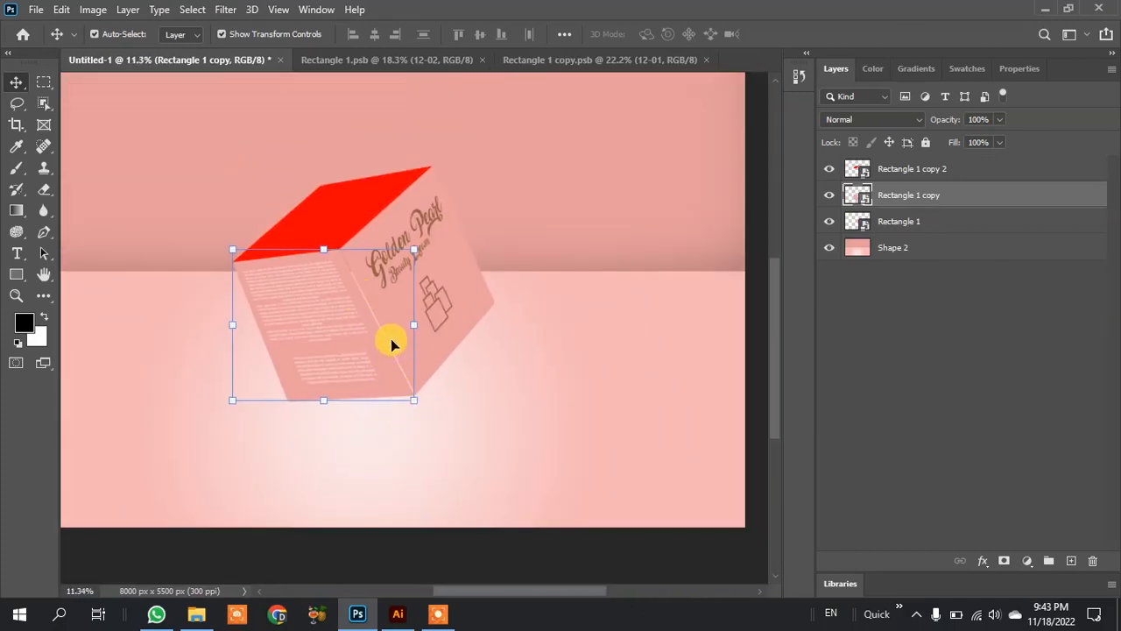
{"action": "scroll", "coordinate": [446, 402], "scroll_direction": "up", "scroll_amount": 6}
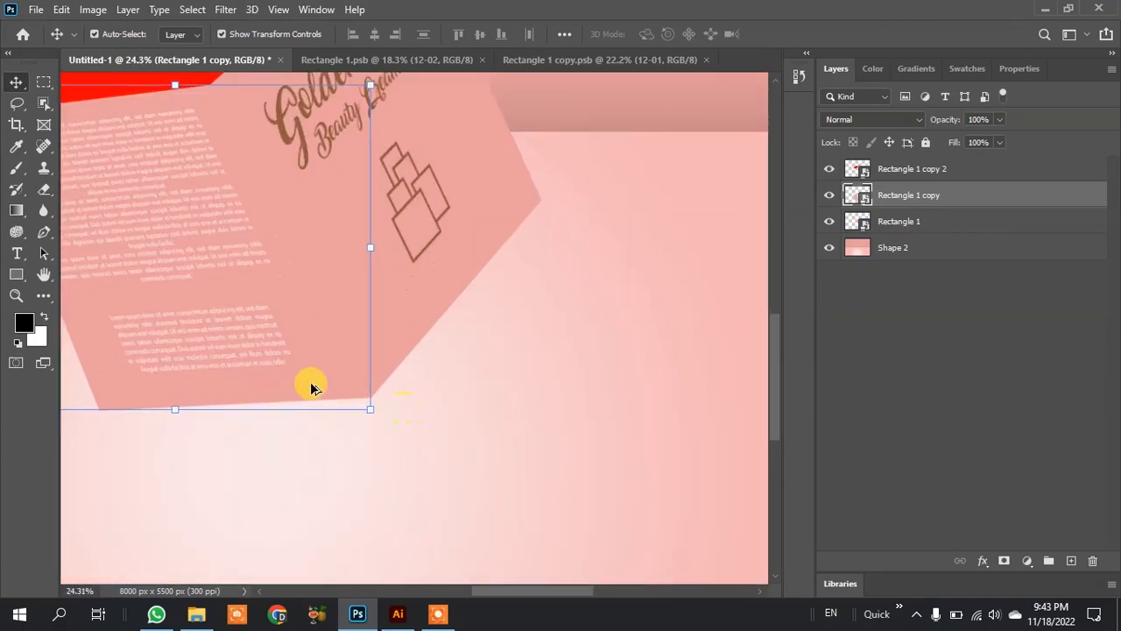
{"action": "left_click_drag", "start_coordinate": [397, 427], "coordinate": [399, 429]}
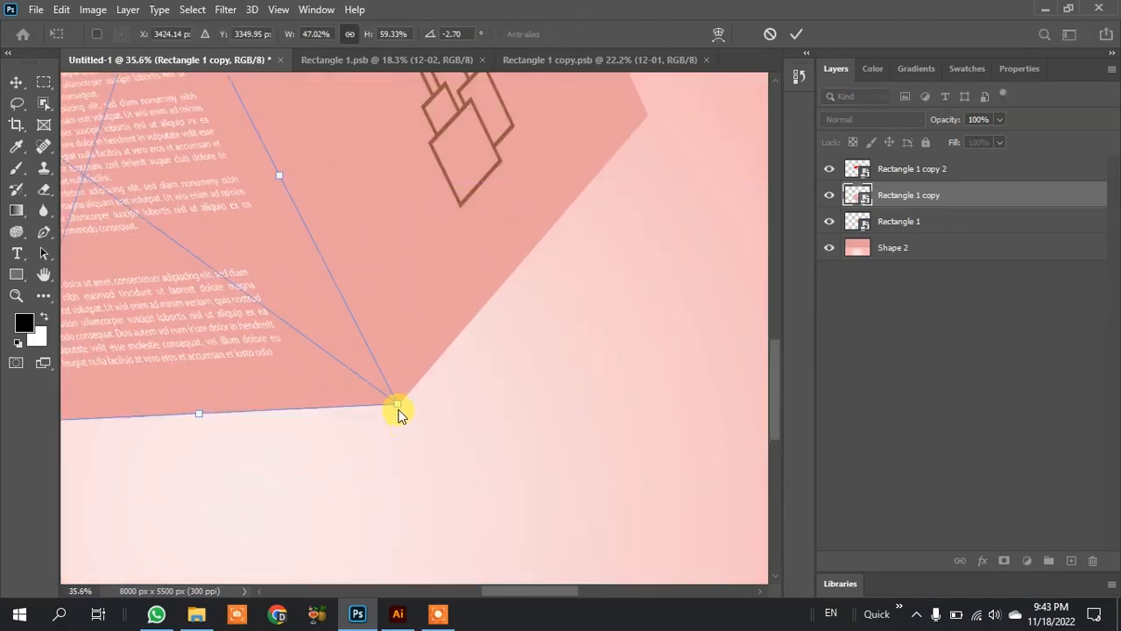
{"action": "scroll", "coordinate": [398, 412], "scroll_direction": "up", "scroll_amount": 4}
{"action": "left_click_drag", "start_coordinate": [398, 406], "coordinate": [402, 405]}
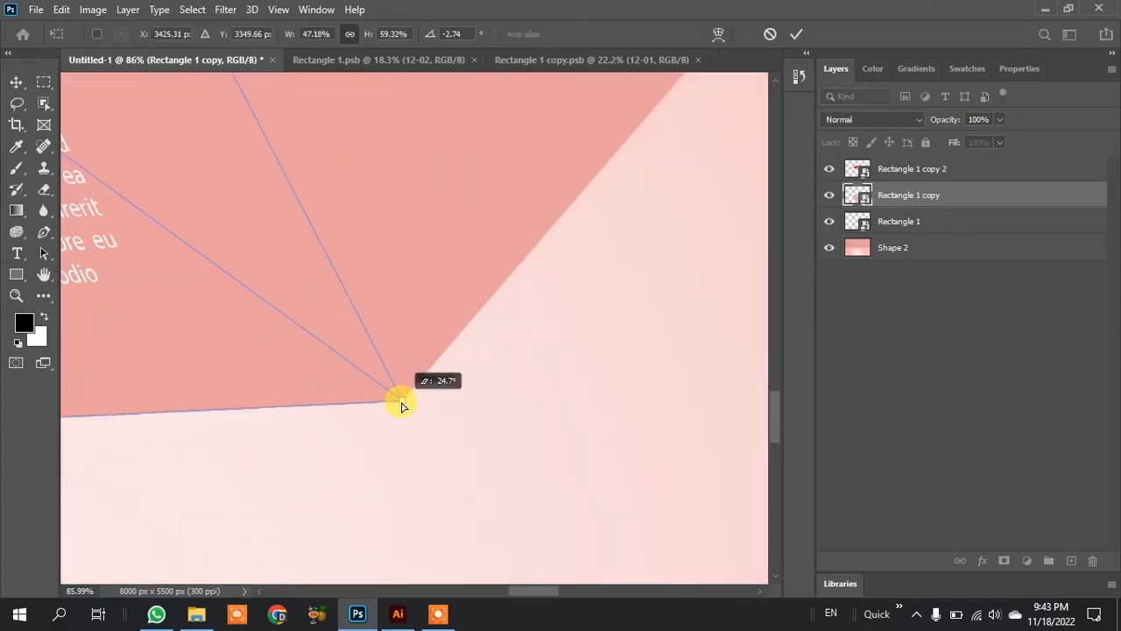
{"action": "scroll", "coordinate": [430, 408], "scroll_direction": "down", "scroll_amount": 5}
{"action": "scroll", "coordinate": [246, 83], "scroll_direction": "up", "scroll_amount": 4}
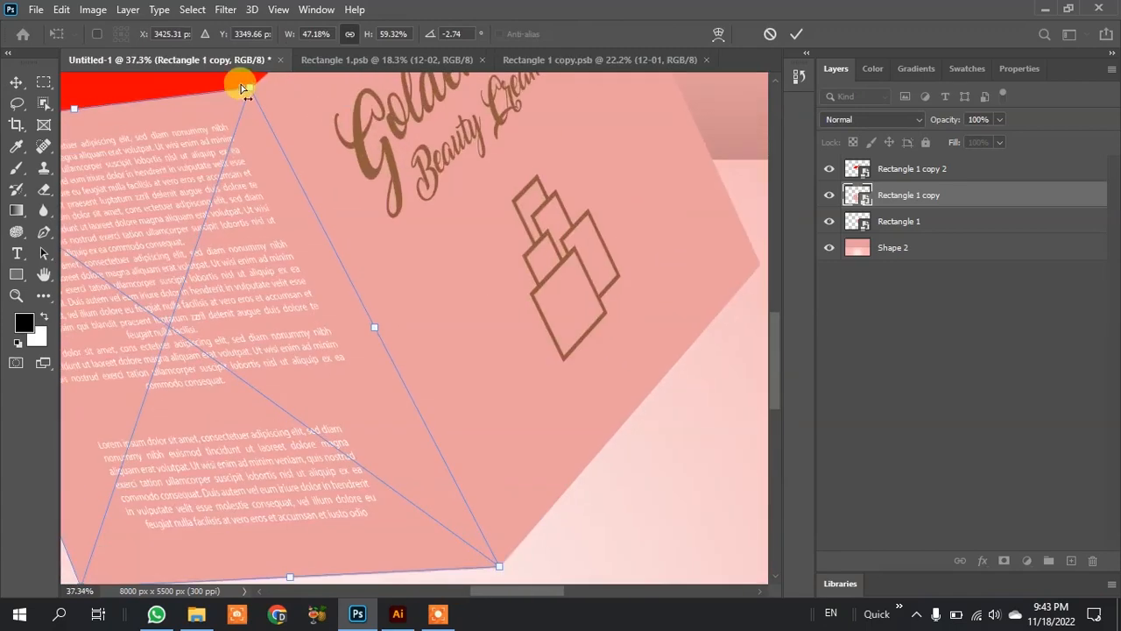
{"action": "scroll", "coordinate": [253, 81], "scroll_direction": "up", "scroll_amount": 4}
{"action": "left_click_drag", "start_coordinate": [242, 127], "coordinate": [246, 122]}
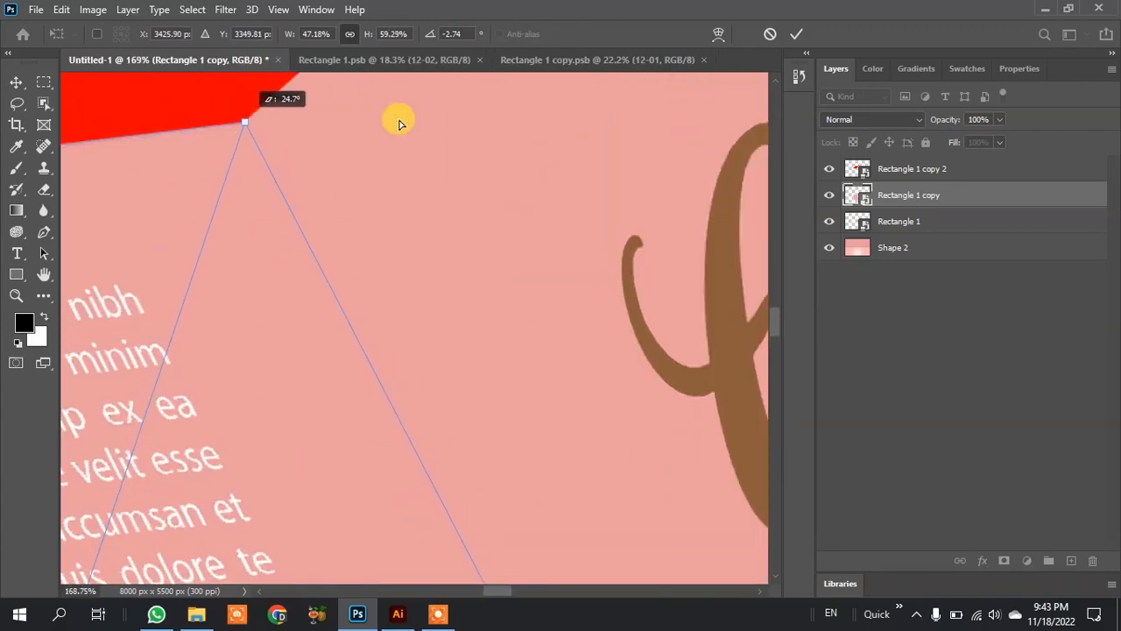
{"action": "left_click", "coordinate": [770, 35]}
{"action": "scroll", "coordinate": [298, 238], "scroll_direction": "down", "scroll_amount": 6}
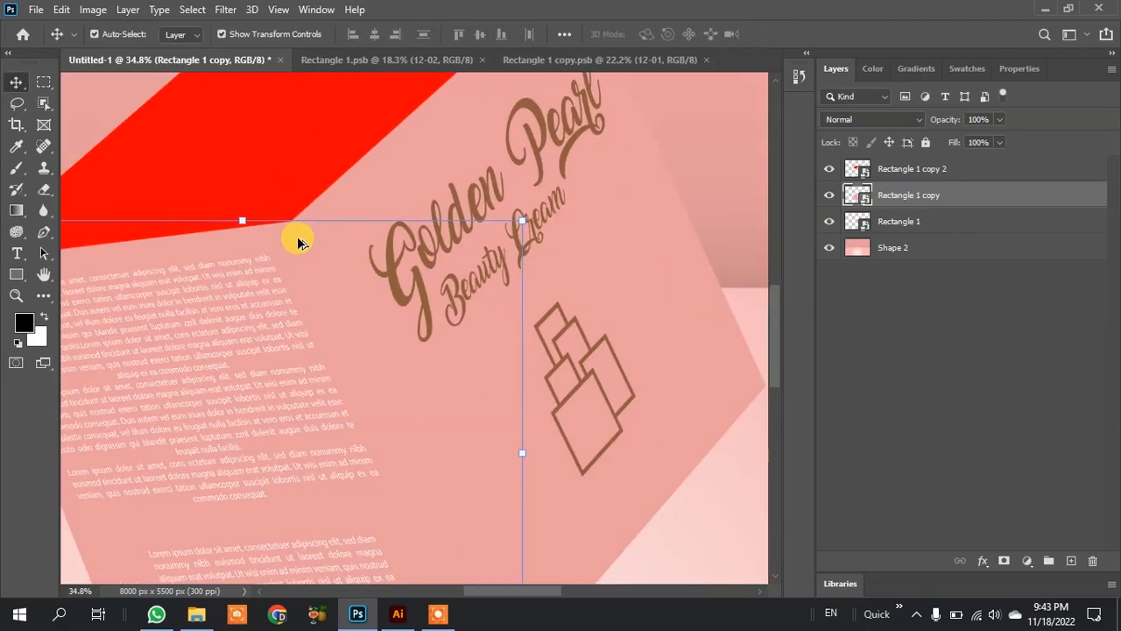
Step: Open the red top face's smart object, Rectangle 1 copy 2, and hide its red rectangle layer
{"action": "scroll", "coordinate": [298, 238], "scroll_direction": "down", "scroll_amount": 3}
{"action": "left_click", "coordinate": [320, 166]}
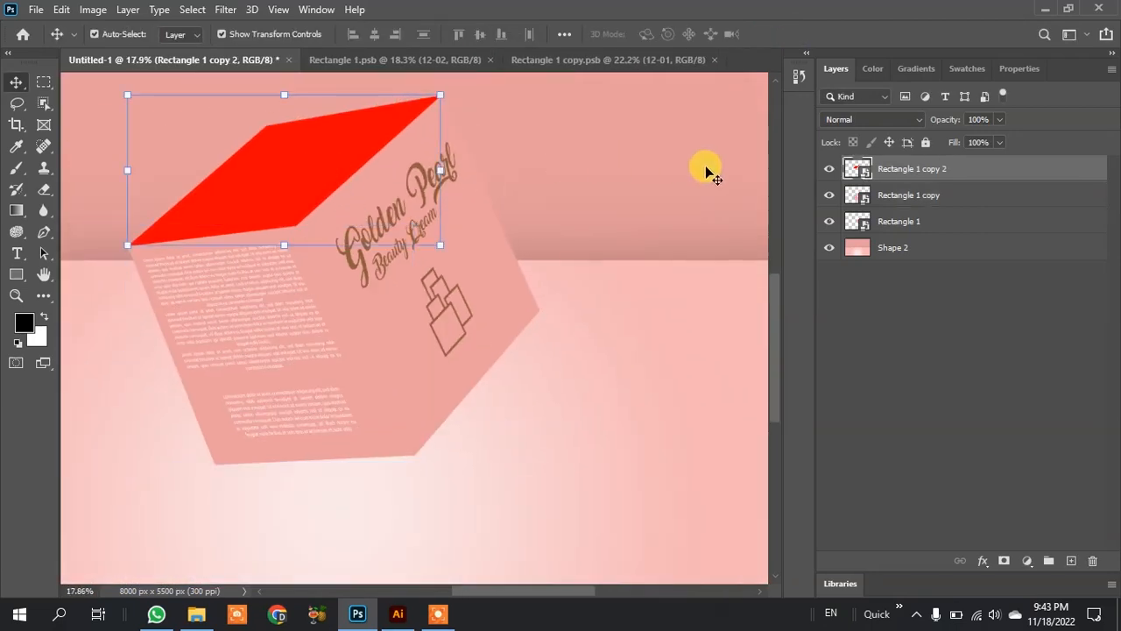
{"action": "double_click", "coordinate": [866, 174]}
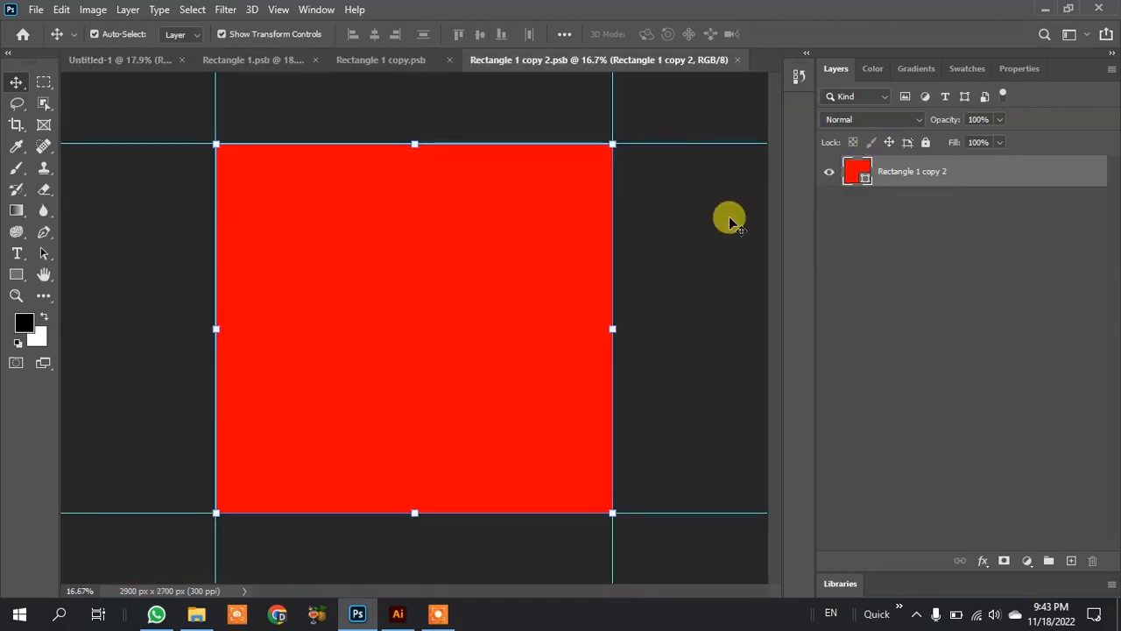
{"action": "left_click", "coordinate": [827, 172]}
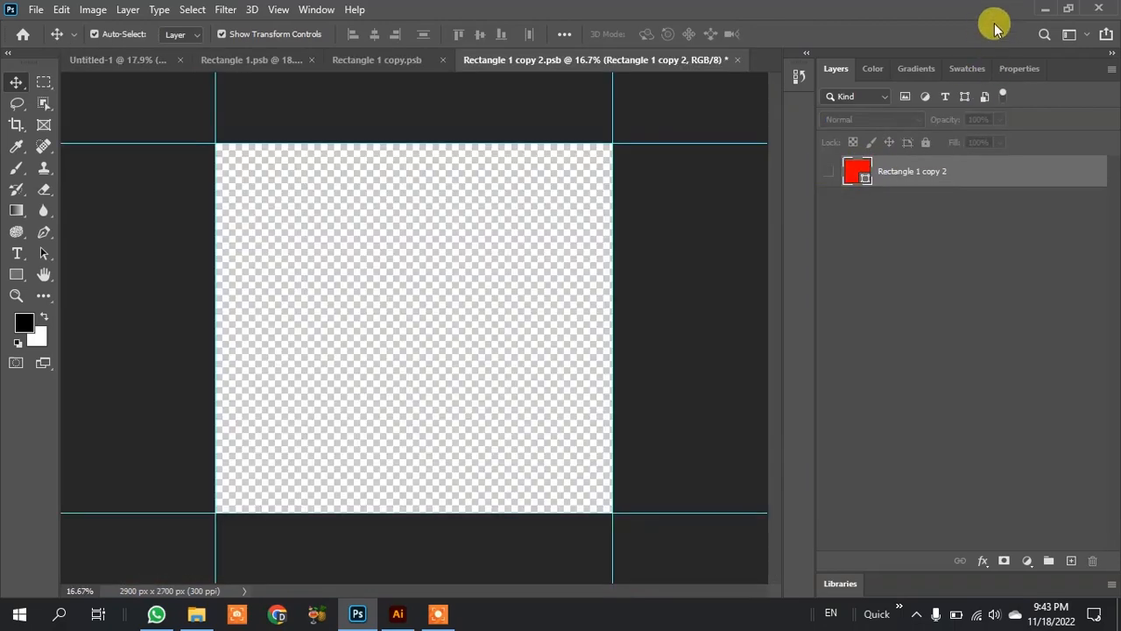
Step: Place the 12-03 artwork from the desktop in the top face's smart object and stretch it horizontally to fill the 2900 px wide canvas
{"action": "left_click", "coordinate": [1044, 9]}
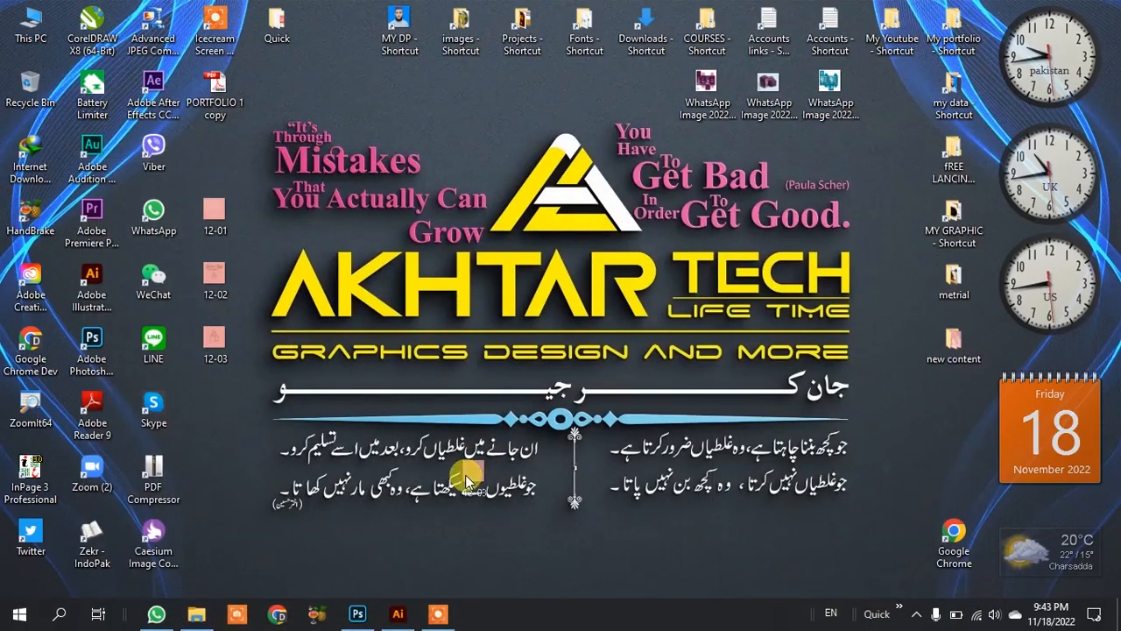
{"action": "left_click", "coordinate": [359, 604]}
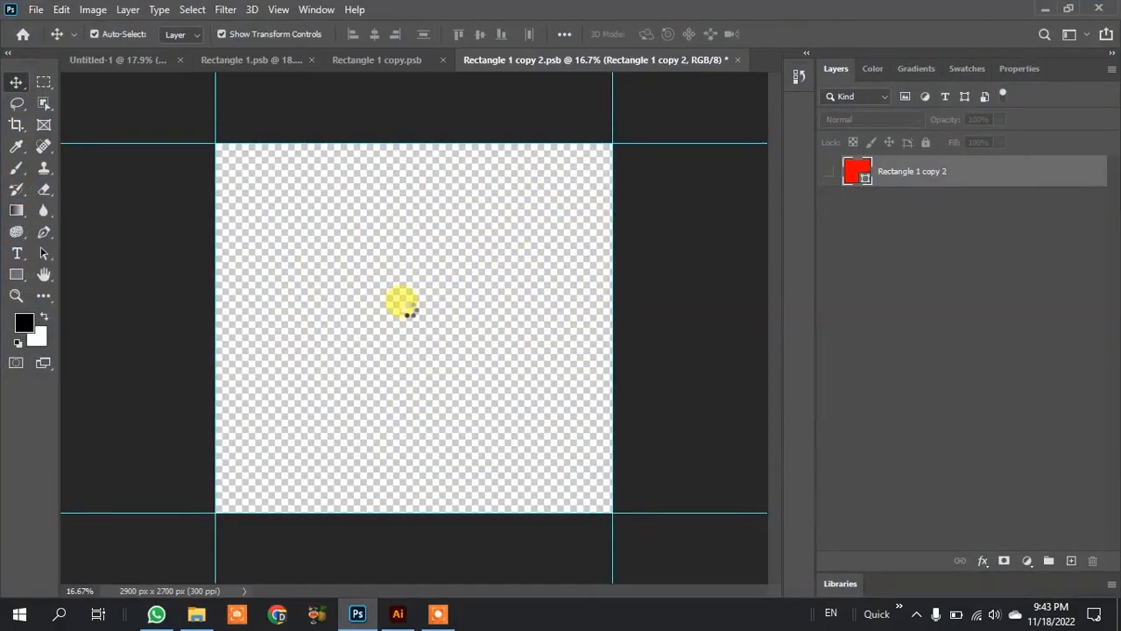
{"action": "key", "text": "ctrl+t"}
{"action": "left_click", "coordinate": [796, 33]}
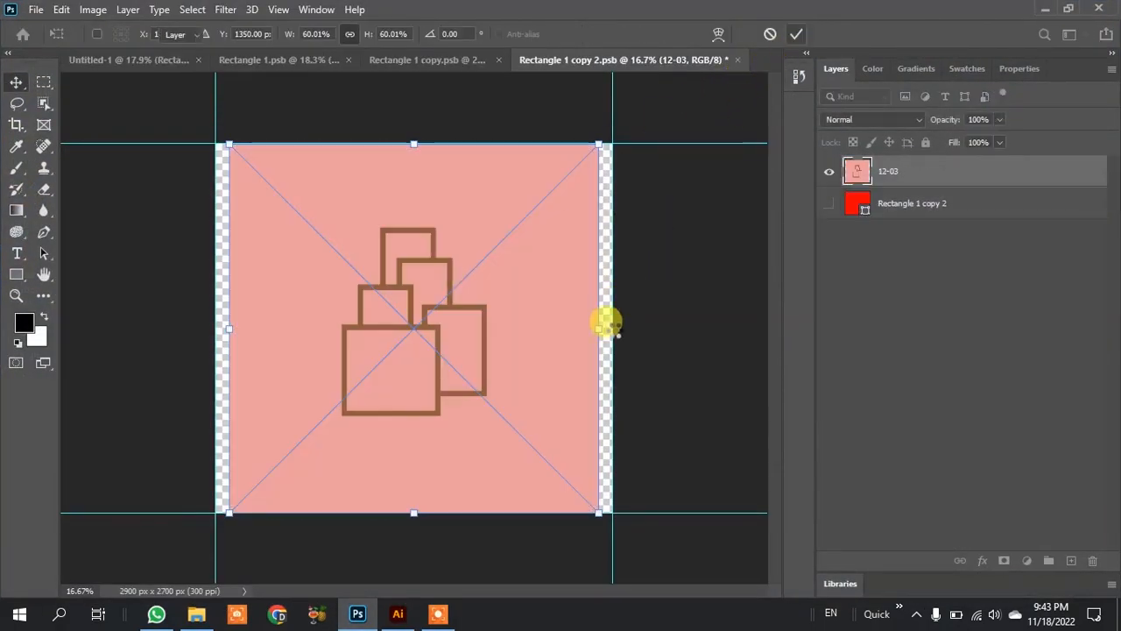
{"action": "left_click_drag", "start_coordinate": [599, 333], "coordinate": [617, 332]}
{"action": "left_click", "coordinate": [796, 33]}
Step: Save the Rectangle 1 copy 2 smart object and return to the Untitled-1 mockup to inspect the three faces
{"action": "key", "text": "ctrl+s"}
{"action": "left_click", "coordinate": [147, 63]}
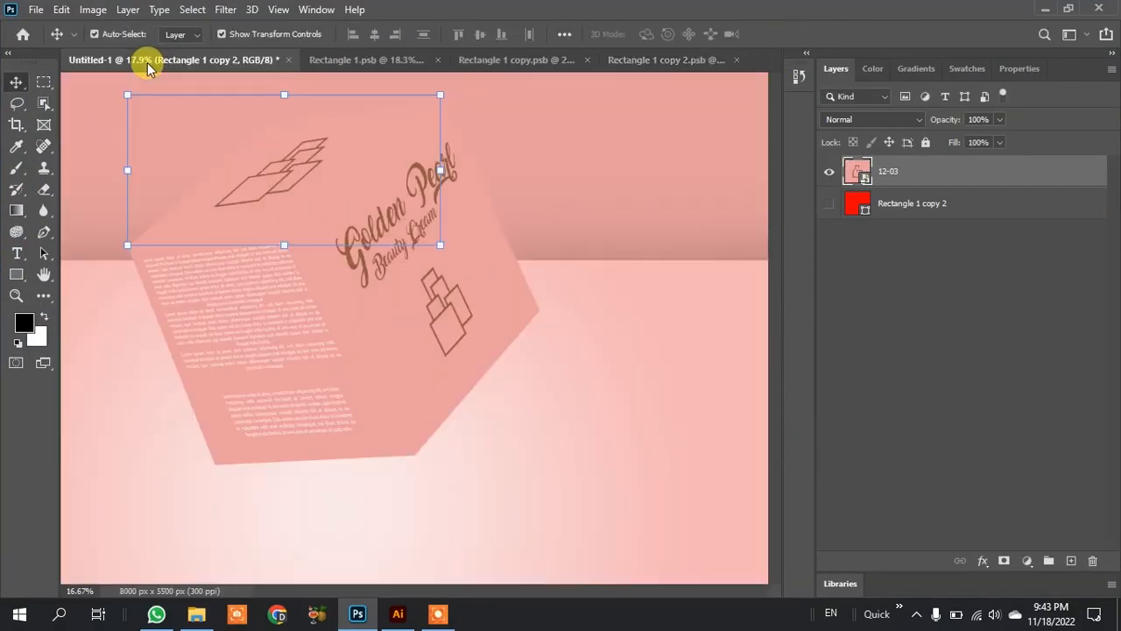
{"action": "scroll", "coordinate": [505, 303], "scroll_direction": "down", "scroll_amount": 2}
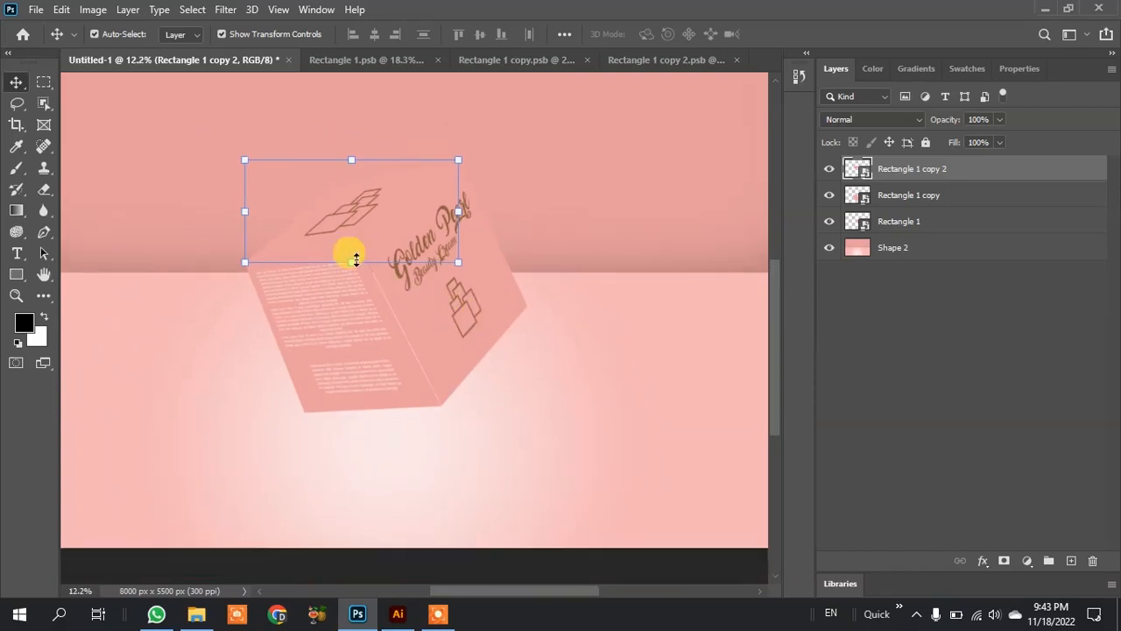
{"action": "scroll", "coordinate": [331, 195], "scroll_direction": "down", "scroll_amount": 2}
{"action": "scroll", "coordinate": [330, 219], "scroll_direction": "up", "scroll_amount": 1}
{"action": "scroll", "coordinate": [330, 227], "scroll_direction": "up", "scroll_amount": 1}
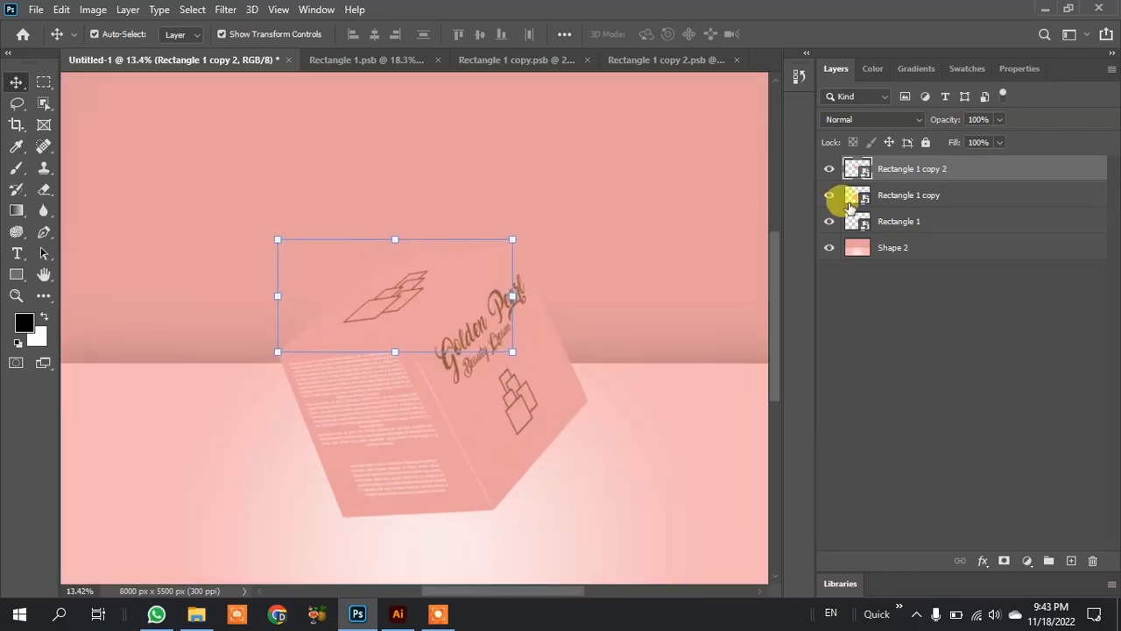
Step: Create a new layer above Rectangle 1 copy 2, load the top face's outline as a selection and switch to the Brush tool
{"action": "left_click", "coordinate": [1072, 560]}
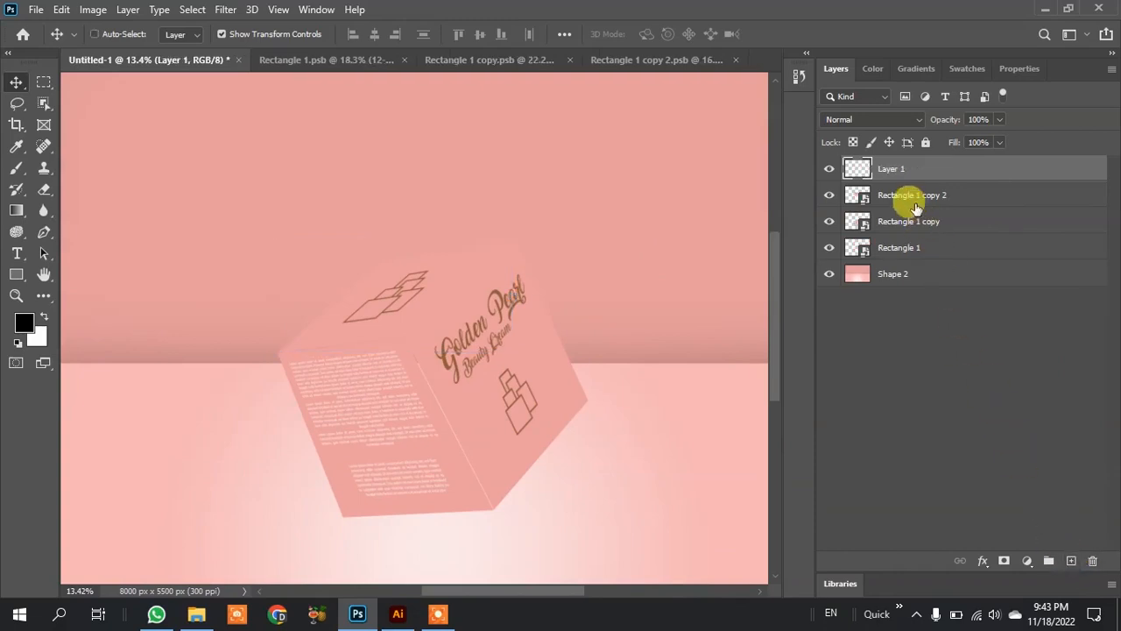
{"action": "left_click", "coordinate": [861, 200], "text": "ctrl"}
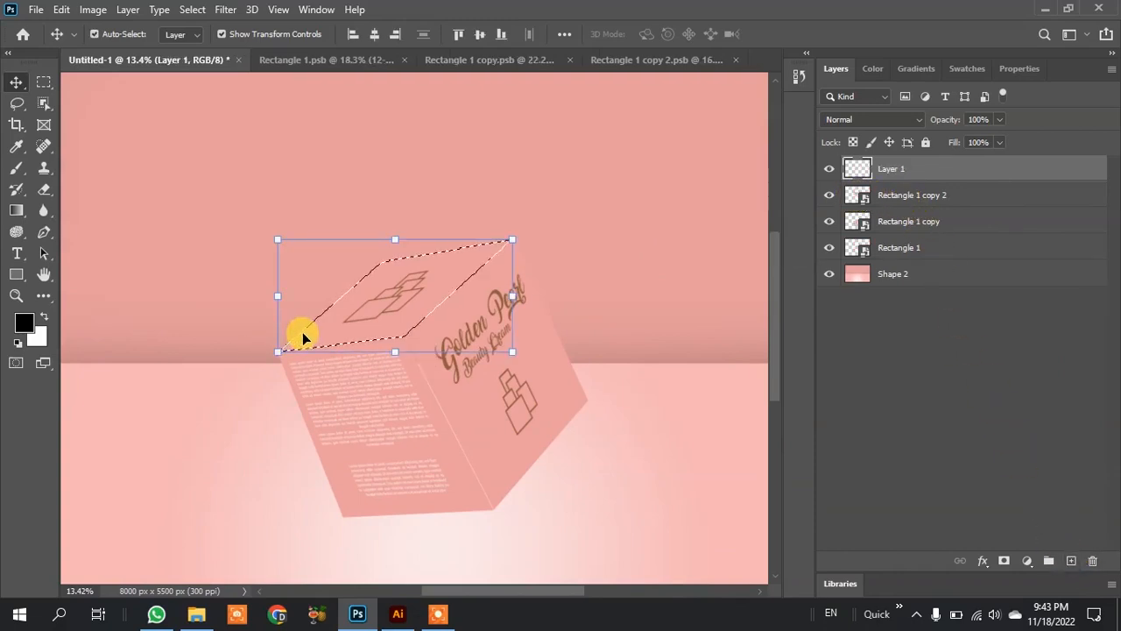
{"action": "key", "text": "b"}
Step: Shade the selected top face with a large soft black brush at 24% opacity and 50% flow, and deselect it
{"action": "mouse_move", "coordinate": [275, 330]}
{"action": "left_mouse_down"}
{"action": "mouse_move", "coordinate": [375, 278]}
{"action": "mouse_move", "coordinate": [275, 380]}
{"action": "mouse_move", "coordinate": [288, 377]}
{"action": "mouse_move", "coordinate": [266, 370]}
{"action": "left_mouse_up"}
{"action": "key", "text": "ctrl+z"}
{"action": "left_click", "coordinate": [376, 35]}
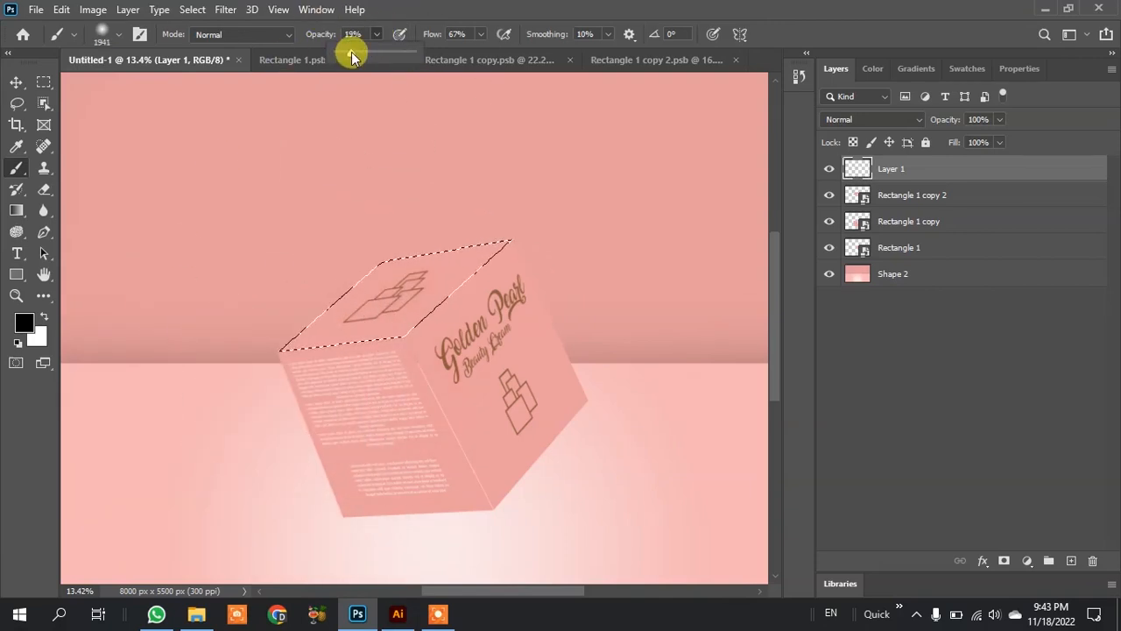
{"action": "left_click", "coordinate": [478, 34]}
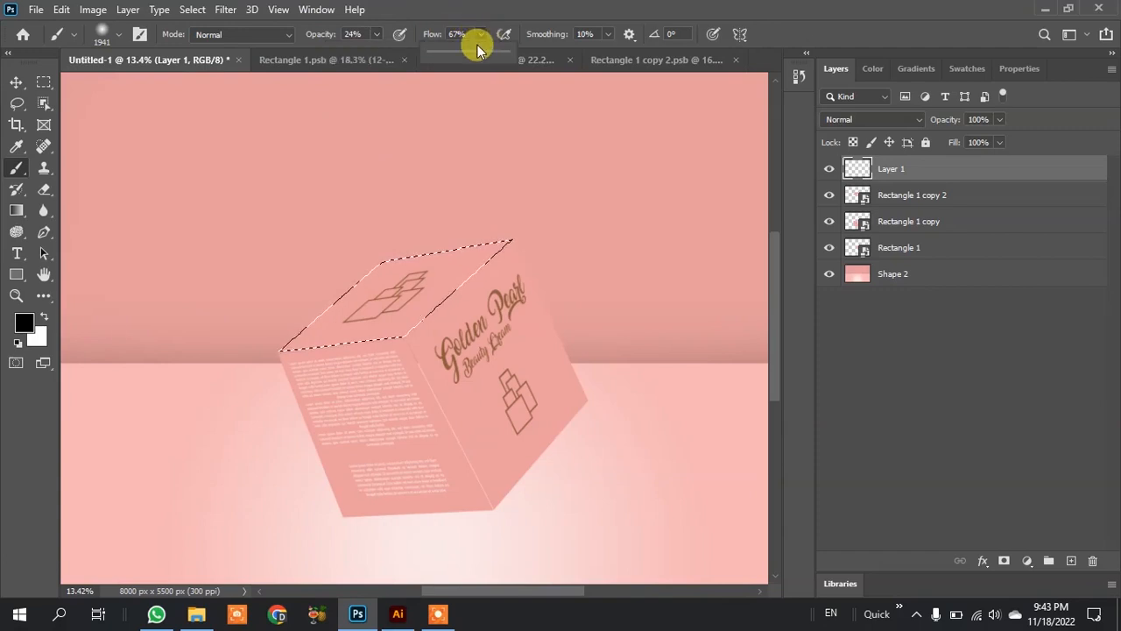
{"action": "mouse_move", "coordinate": [433, 230]}
{"action": "left_mouse_down"}
{"action": "mouse_move", "coordinate": [443, 262]}
{"action": "mouse_move", "coordinate": [495, 253]}
{"action": "mouse_move", "coordinate": [363, 304]}
{"action": "mouse_move", "coordinate": [261, 384]}
{"action": "left_mouse_up"}
{"action": "key", "text": "ctrl+d"}
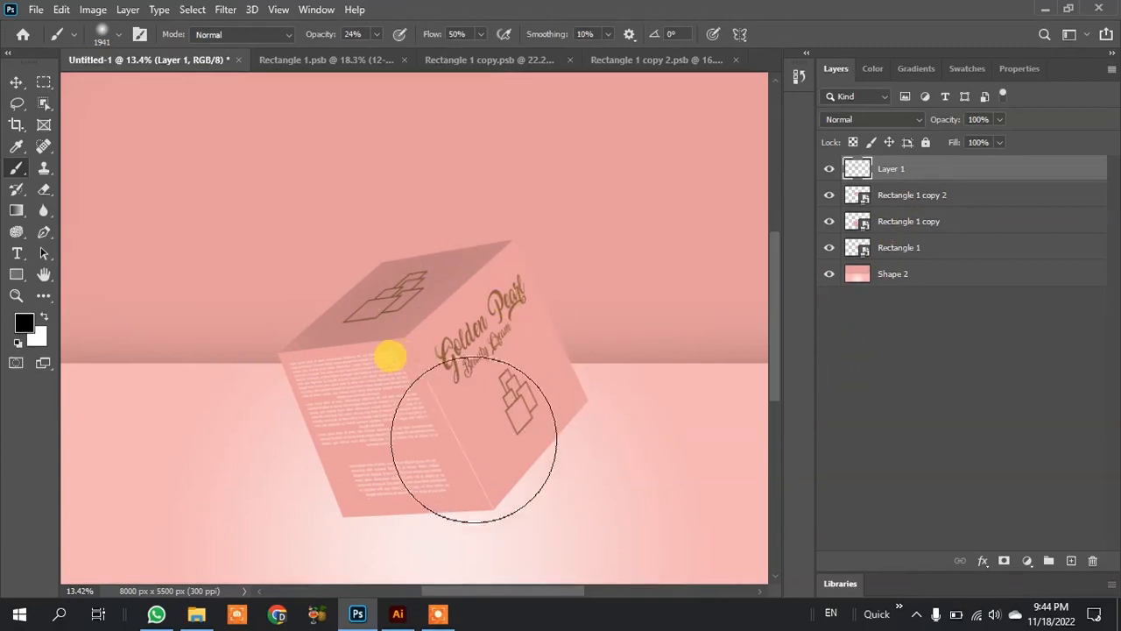
Step: Create a new layer above the text face's layer, Rectangle 1 copy, and load that face's outline as a selection
{"action": "left_click", "coordinate": [17, 81]}
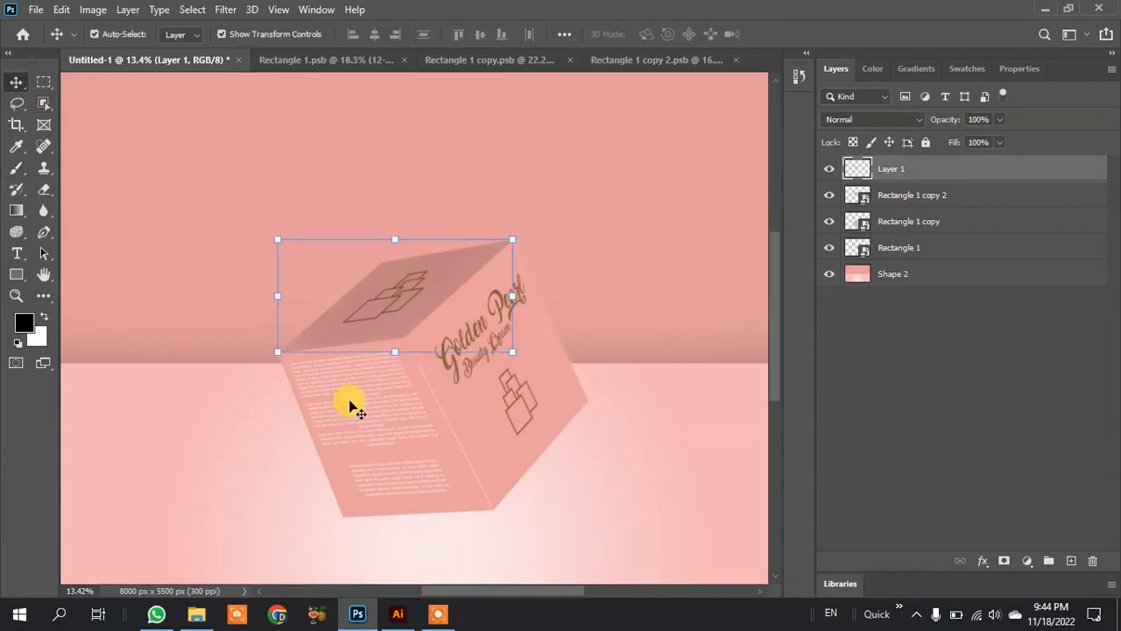
{"action": "left_click", "coordinate": [433, 496]}
{"action": "scroll", "coordinate": [510, 484], "scroll_direction": "up", "scroll_amount": 1}
{"action": "scroll", "coordinate": [511, 488], "scroll_direction": "up", "scroll_amount": 4}
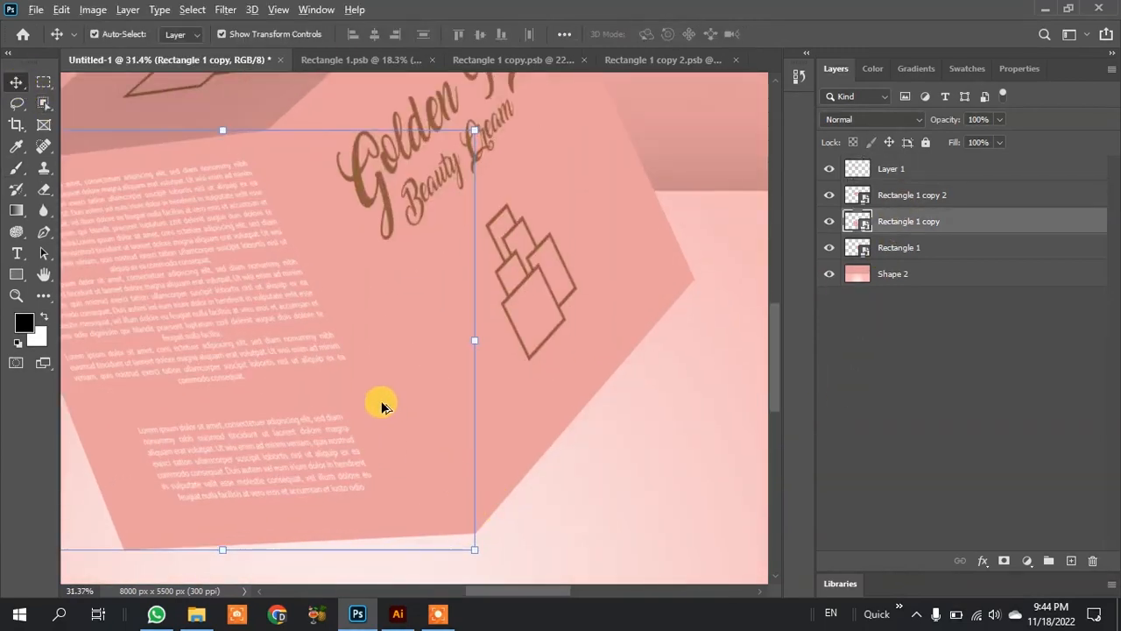
{"action": "scroll", "coordinate": [381, 406], "scroll_direction": "down", "scroll_amount": 3}
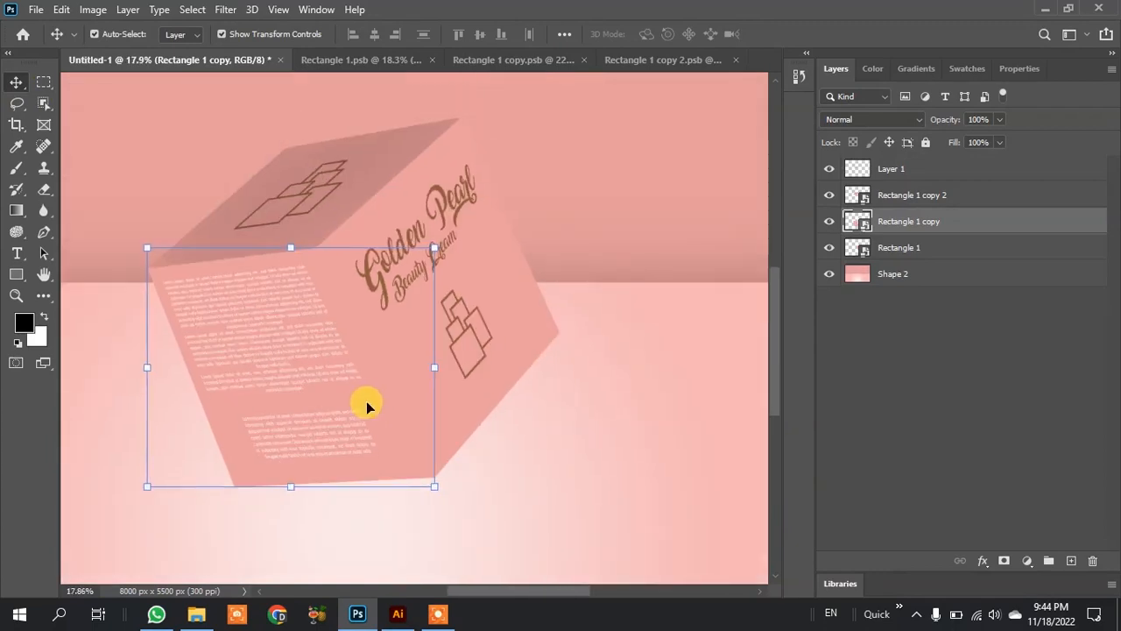
{"action": "left_click", "coordinate": [1070, 560]}
{"action": "left_click", "coordinate": [859, 249], "text": "ctrl"}
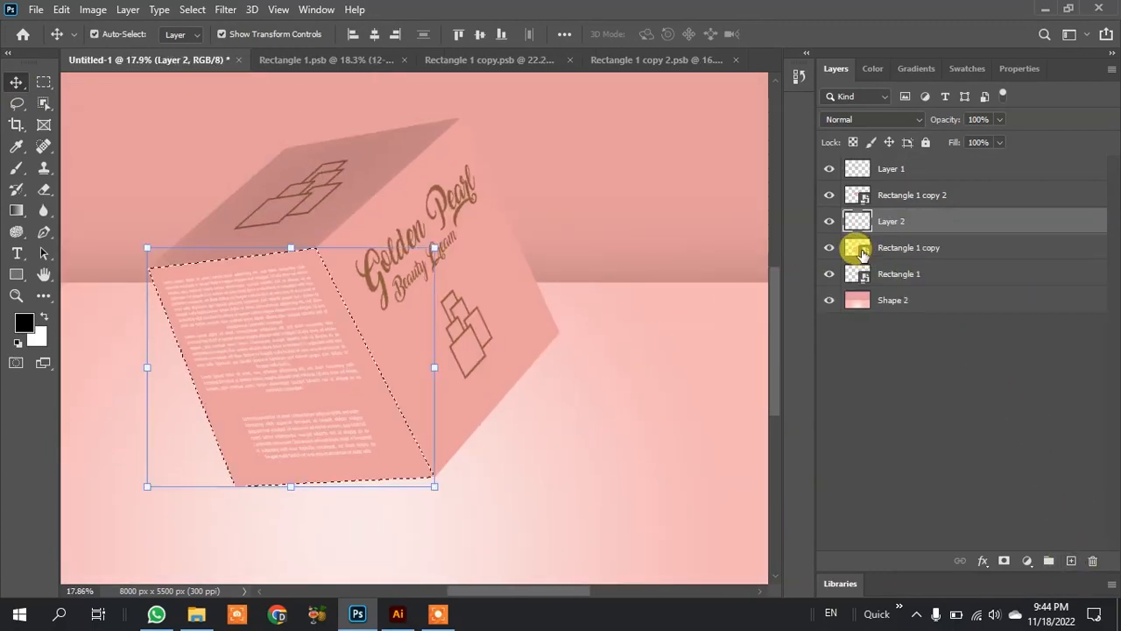
{"action": "scroll", "coordinate": [417, 243], "scroll_direction": "down", "scroll_amount": 1}
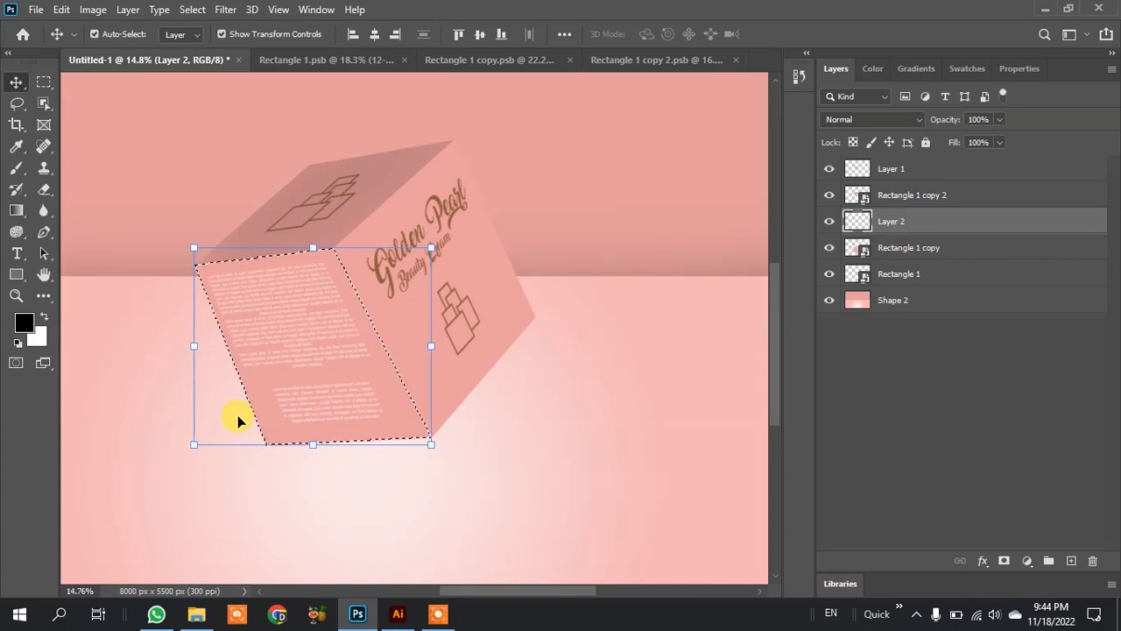
Step: Shade the selected text face with the soft black brush at 24% opacity and 50% flow, deselect it and return to the Move tool
{"action": "key", "text": "b"}
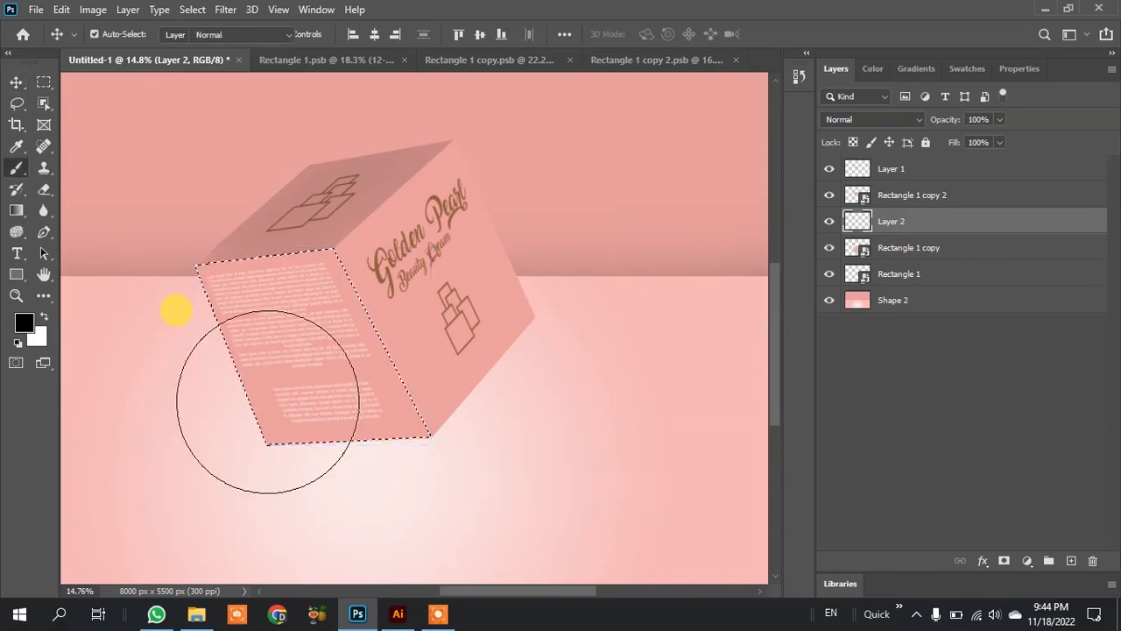
{"action": "mouse_move", "coordinate": [451, 476]}
{"action": "left_mouse_down"}
{"action": "mouse_move", "coordinate": [348, 406]}
{"action": "mouse_move", "coordinate": [298, 332]}
{"action": "mouse_move", "coordinate": [201, 298]}
{"action": "mouse_move", "coordinate": [198, 285]}
{"action": "mouse_move", "coordinate": [177, 293]}
{"action": "mouse_move", "coordinate": [309, 314]}
{"action": "mouse_move", "coordinate": [351, 379]}
{"action": "mouse_move", "coordinate": [362, 419]}
{"action": "mouse_move", "coordinate": [327, 471]}
{"action": "mouse_move", "coordinate": [253, 481]}
{"action": "left_mouse_up"}
{"action": "key", "text": "ctrl+z"}
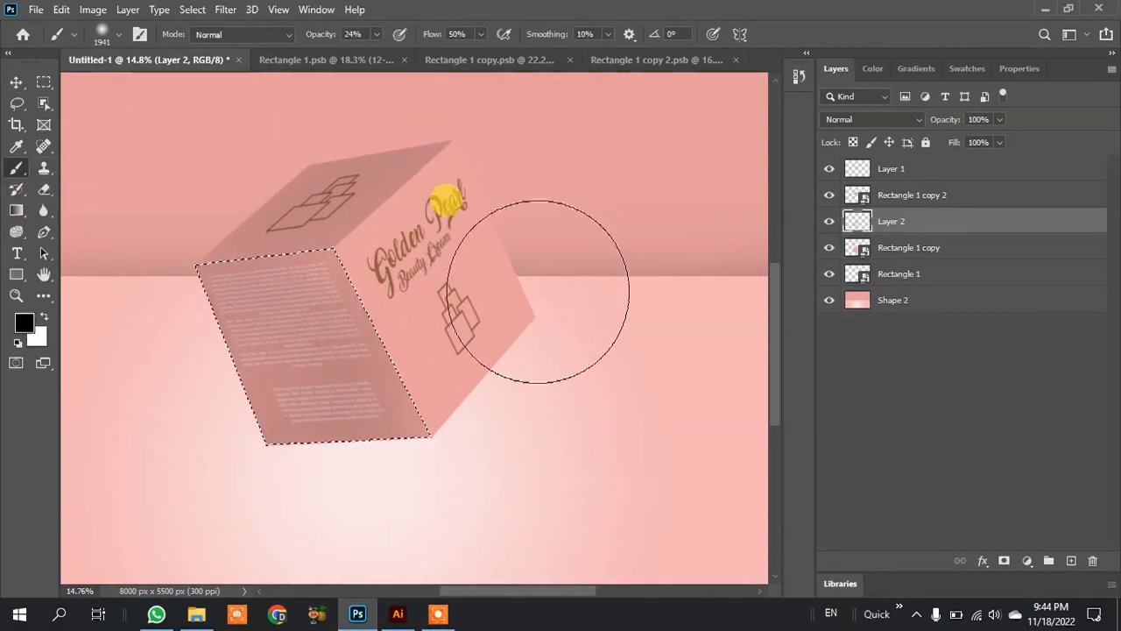
{"action": "key", "text": "ctrl+d"}
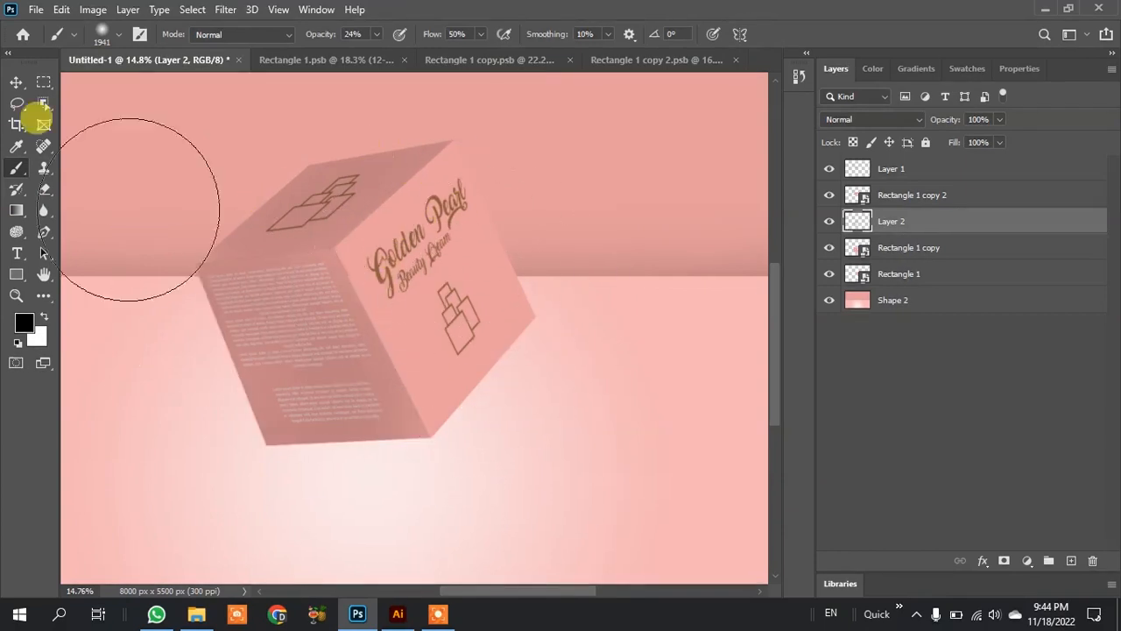
{"action": "left_click", "coordinate": [17, 82]}
{"action": "key", "text": "ctrl+t"}
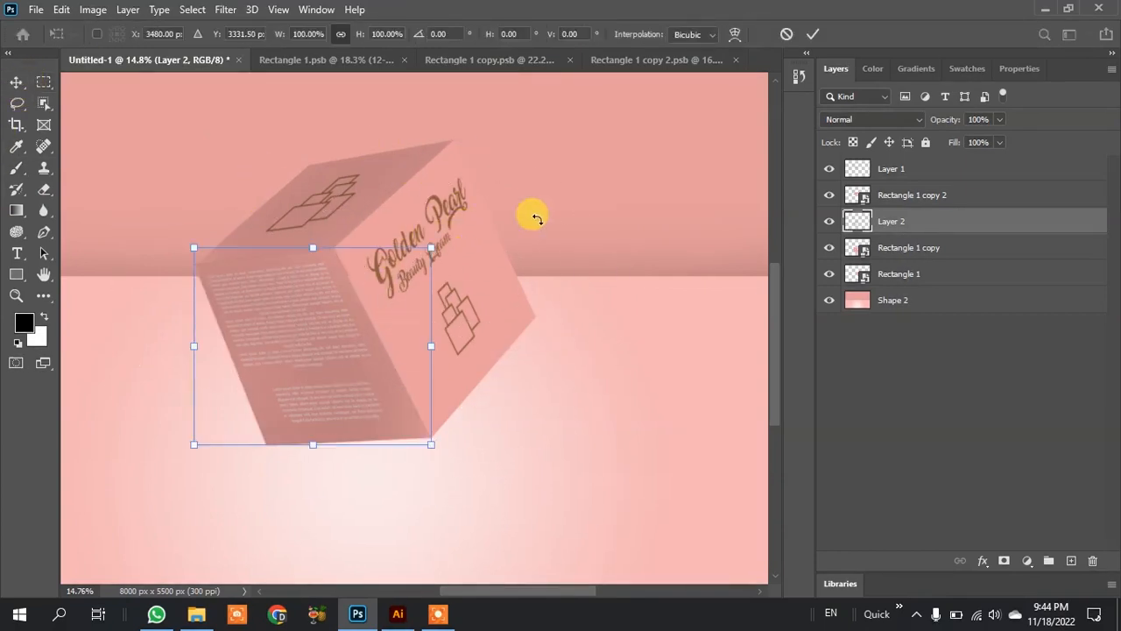
{"action": "left_click", "coordinate": [813, 35]}
Step: Open the Golden Pearl face's smart object, Rectangle 1, to check its artwork, and return to the Untitled-1 mockup
{"action": "left_click", "coordinate": [508, 290]}
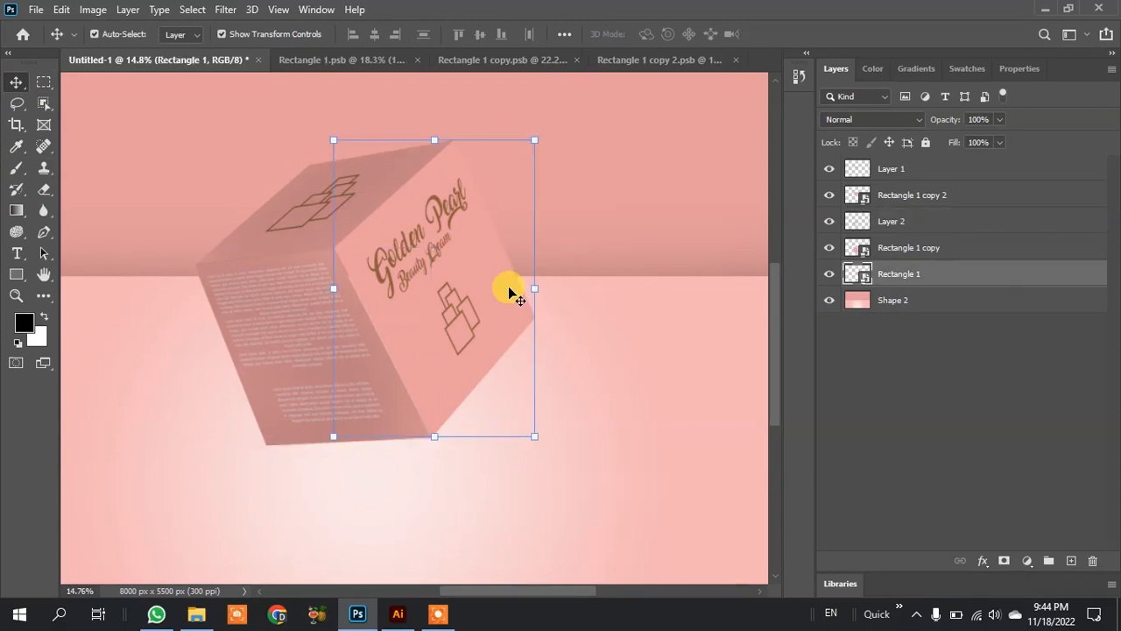
{"action": "double_click", "coordinate": [862, 275]}
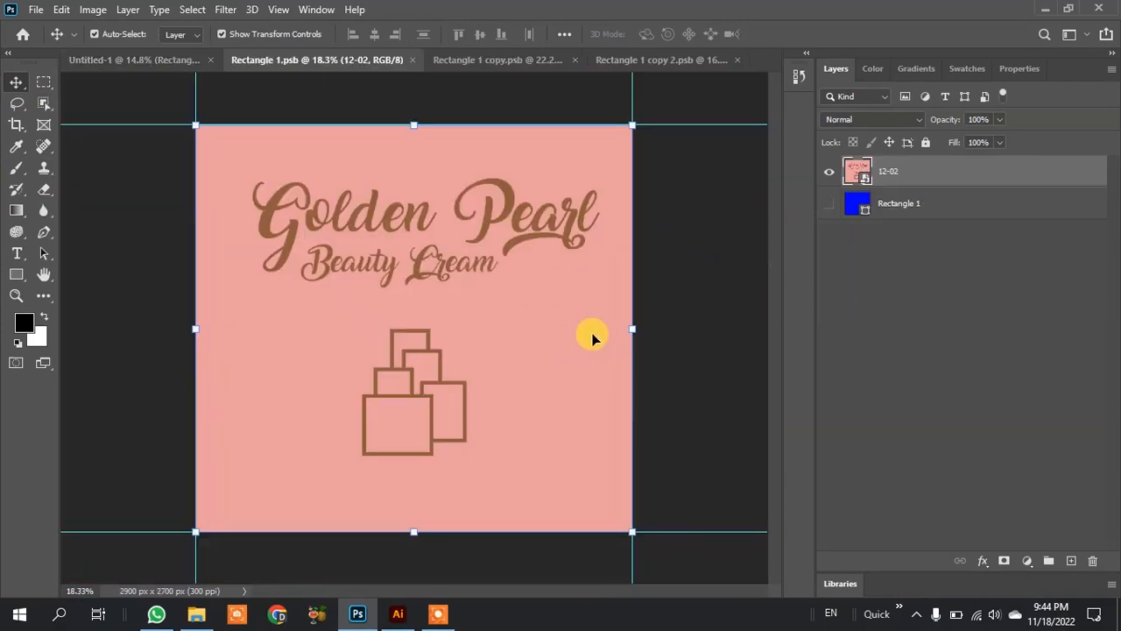
{"action": "left_click", "coordinate": [188, 59]}
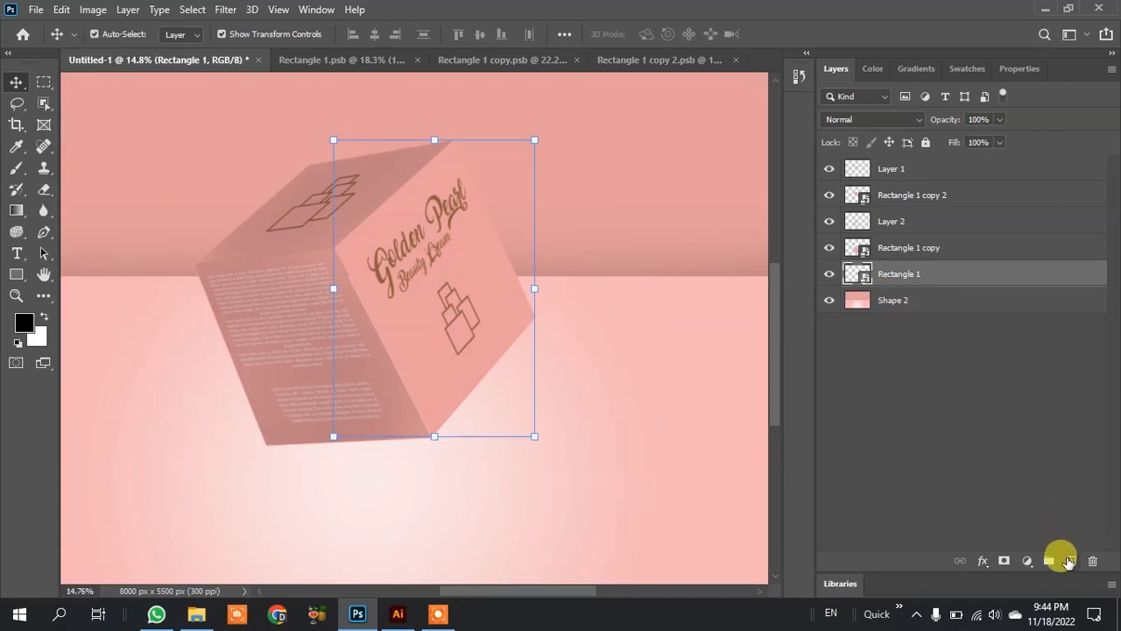
Step: Create a new layer above the Golden Pearl face's layer, Rectangle 1, and load that face's outline as a selection
{"action": "left_click", "coordinate": [1071, 560]}
{"action": "left_click", "coordinate": [858, 300], "text": "ctrl"}
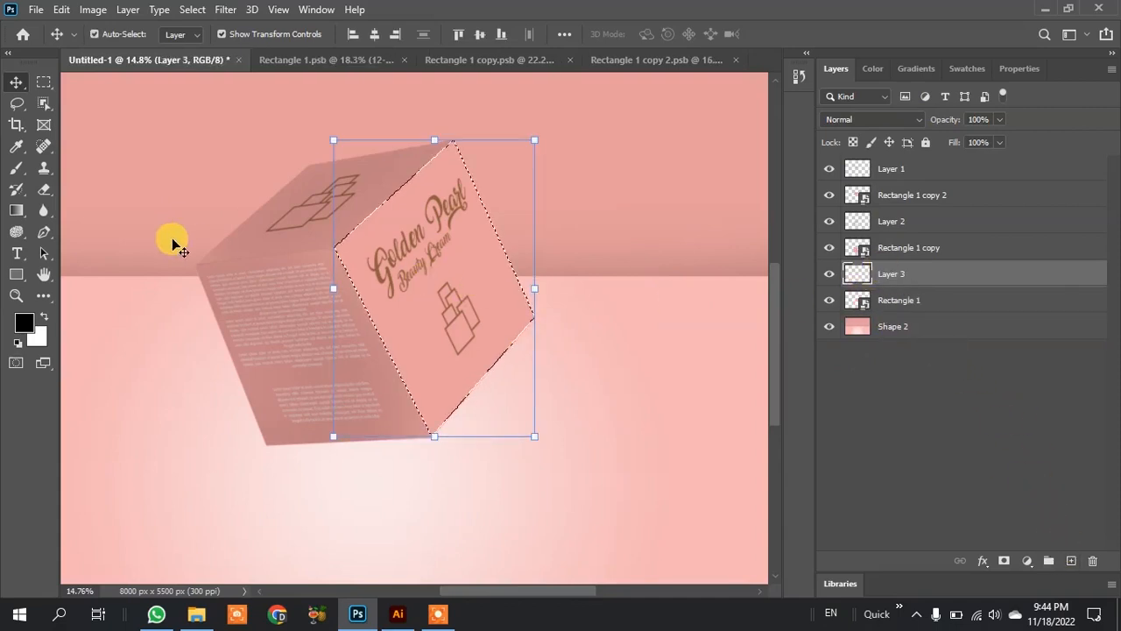
Step: Rasterize the text face's layer, Rectangle 1 copy, and try the Sponge tool in Desaturate mode at 28% flow inside the selection
{"action": "right_click", "coordinate": [16, 232]}
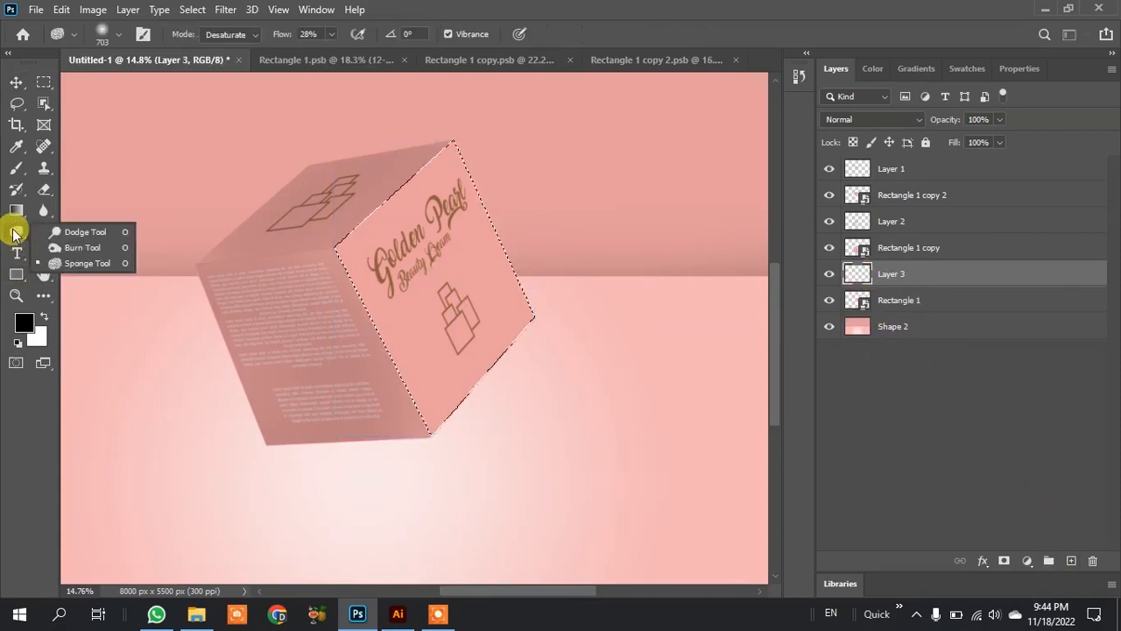
{"action": "left_click", "coordinate": [77, 259]}
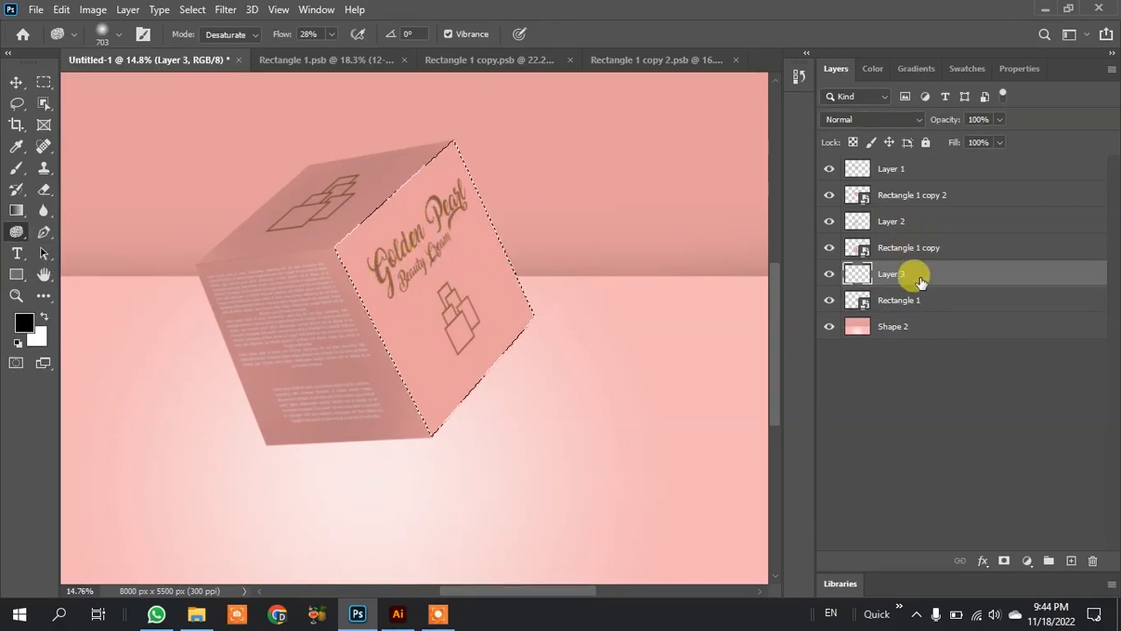
{"action": "left_click", "coordinate": [916, 247]}
{"action": "left_click", "coordinate": [318, 202]}
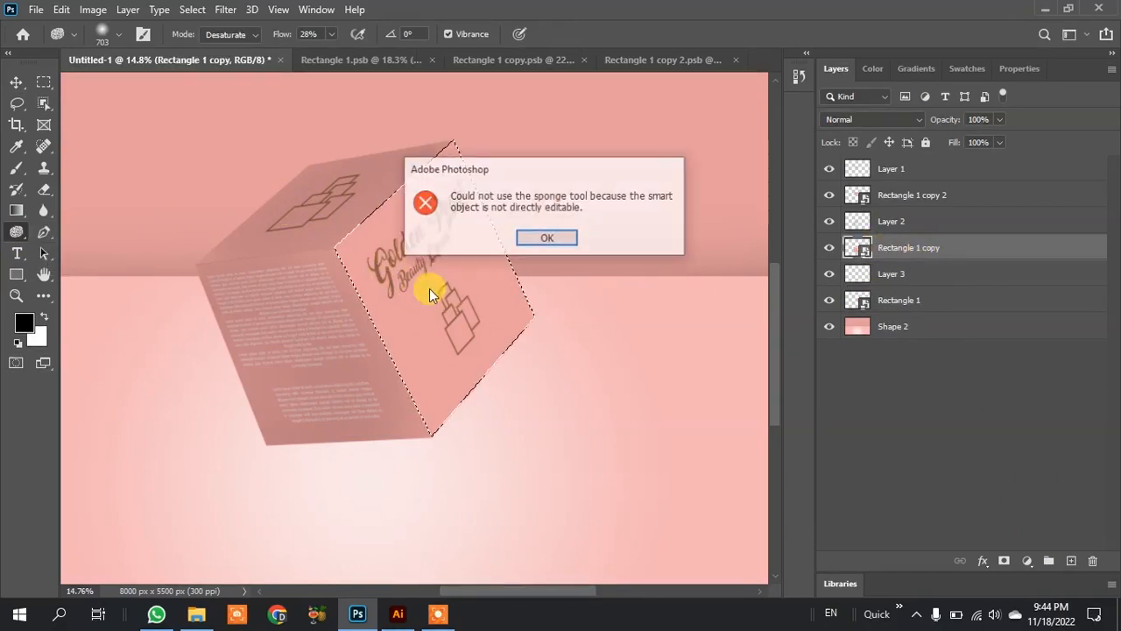
{"action": "left_click", "coordinate": [549, 236]}
{"action": "right_click", "coordinate": [938, 247]}
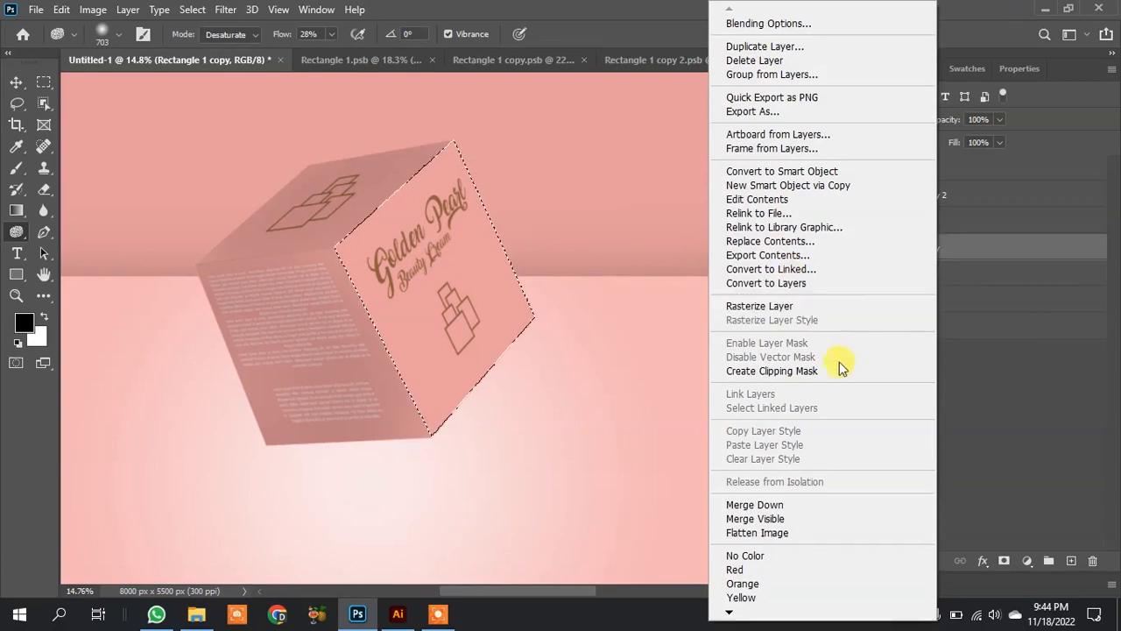
{"action": "left_click", "coordinate": [771, 307]}
{"action": "mouse_move", "coordinate": [388, 262]}
{"action": "left_mouse_down"}
{"action": "mouse_move", "coordinate": [476, 263]}
{"action": "mouse_move", "coordinate": [457, 268]}
{"action": "left_mouse_up"}
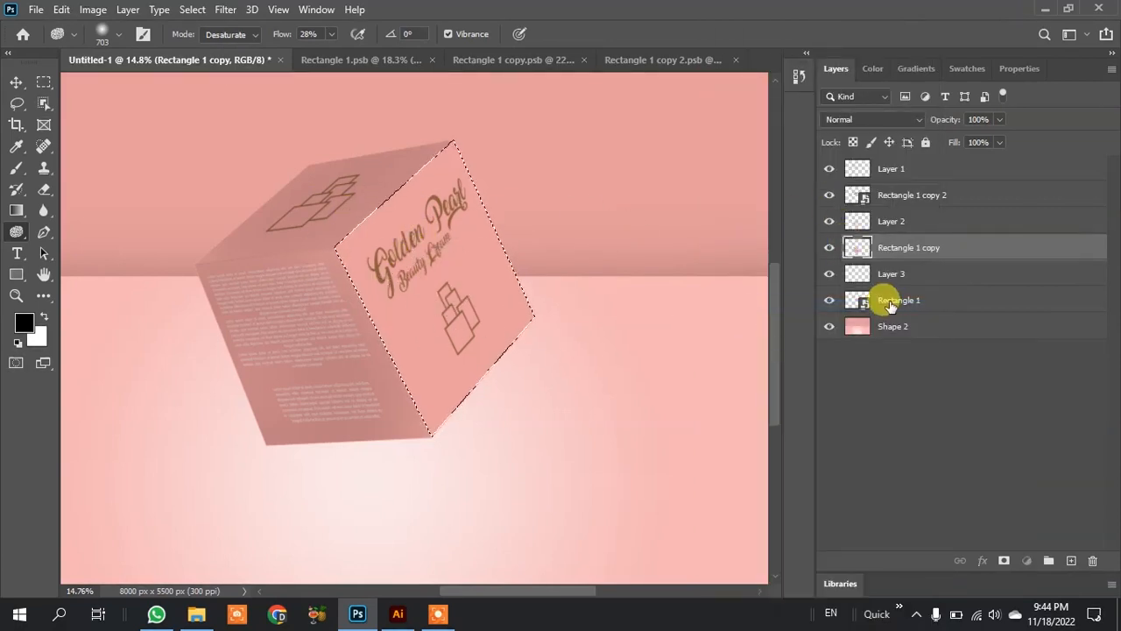
Step: Rasterize the Golden Pearl face's layer, Rectangle 1, and try desaturating the selected face with the Sponge tool at 28% flow
{"action": "left_click", "coordinate": [890, 305]}
{"action": "right_click", "coordinate": [441, 254]}
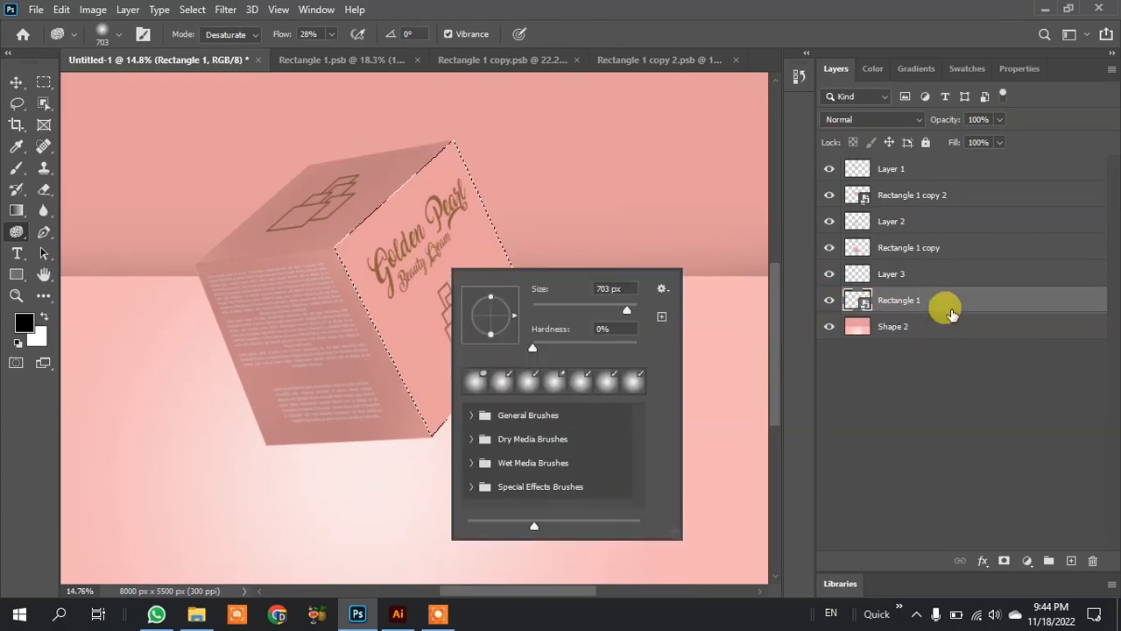
{"action": "left_click", "coordinate": [952, 314]}
{"action": "right_click", "coordinate": [916, 297]}
{"action": "left_click", "coordinate": [744, 307]}
{"action": "mouse_move", "coordinate": [473, 282]}
{"action": "left_mouse_down"}
{"action": "mouse_move", "coordinate": [409, 266]}
{"action": "mouse_move", "coordinate": [449, 305]}
{"action": "mouse_move", "coordinate": [386, 273]}
{"action": "left_mouse_up"}
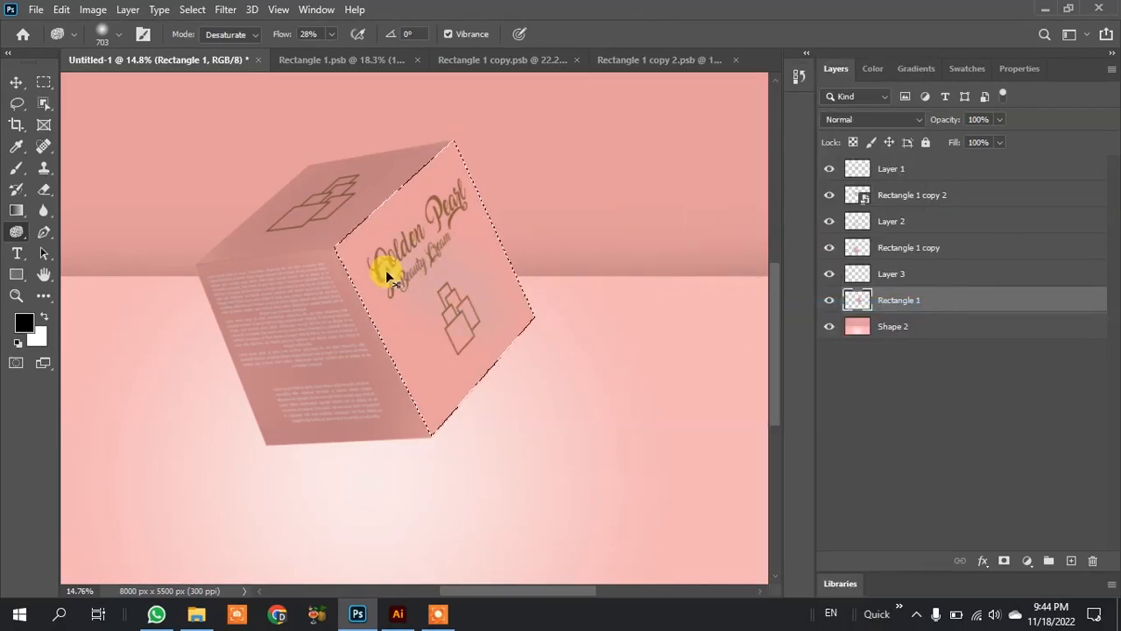
{"action": "right_click", "coordinate": [16, 232]}
{"action": "left_click", "coordinate": [61, 260]}
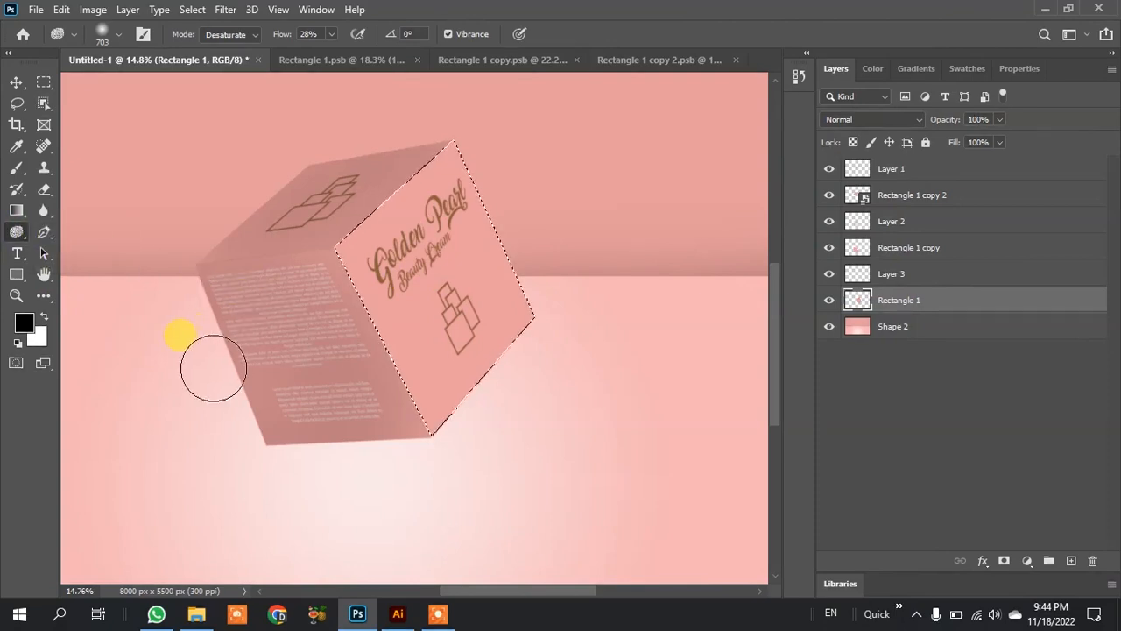
{"action": "left_click", "coordinate": [902, 254]}
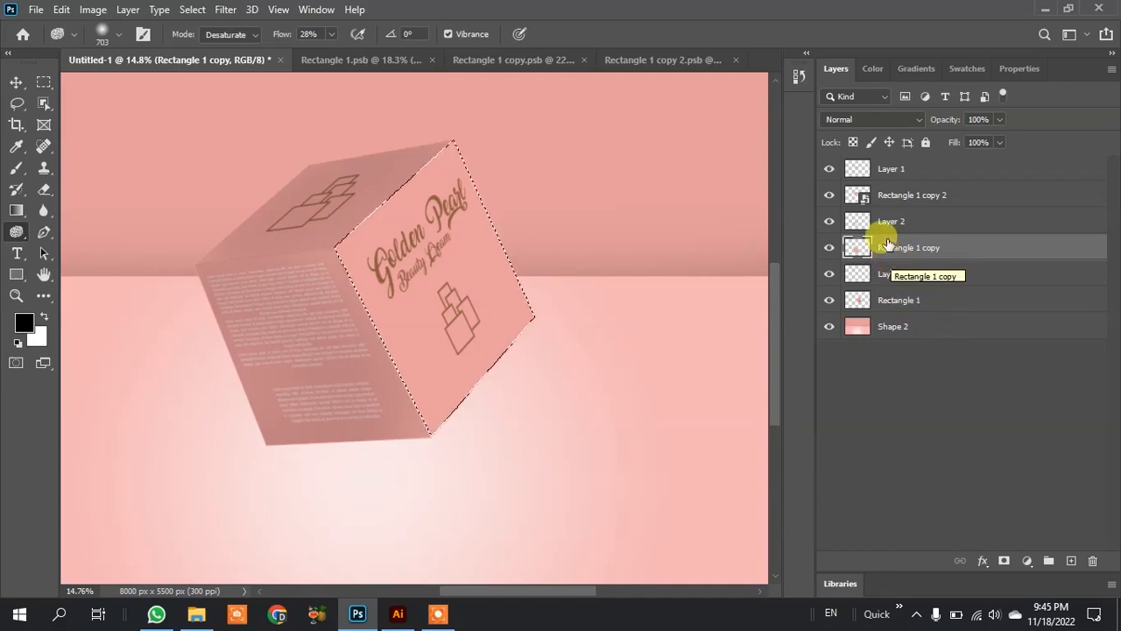
{"action": "left_click", "coordinate": [891, 274]}
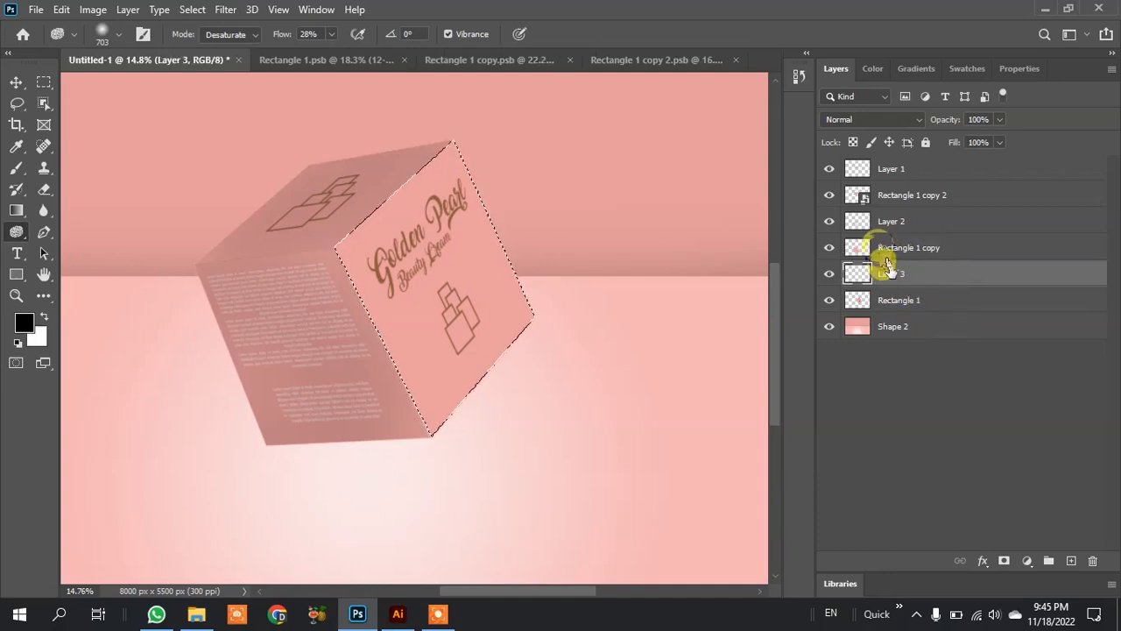
Step: Try a soft black brush stroke over the selected Golden Pearl face on the Rectangle 1 copy layer, and undo it
{"action": "left_click", "coordinate": [884, 249]}
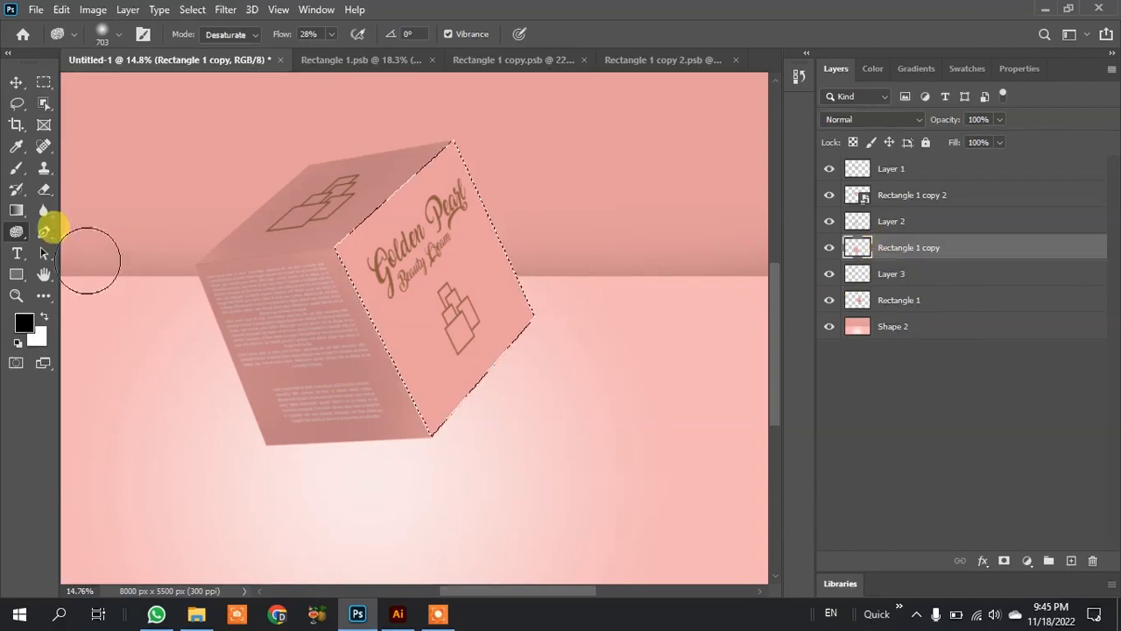
{"action": "key", "text": "b"}
{"action": "left_click_drag", "start_coordinate": [479, 295], "coordinate": [417, 274]}
{"action": "key", "text": "ctrl+z"}
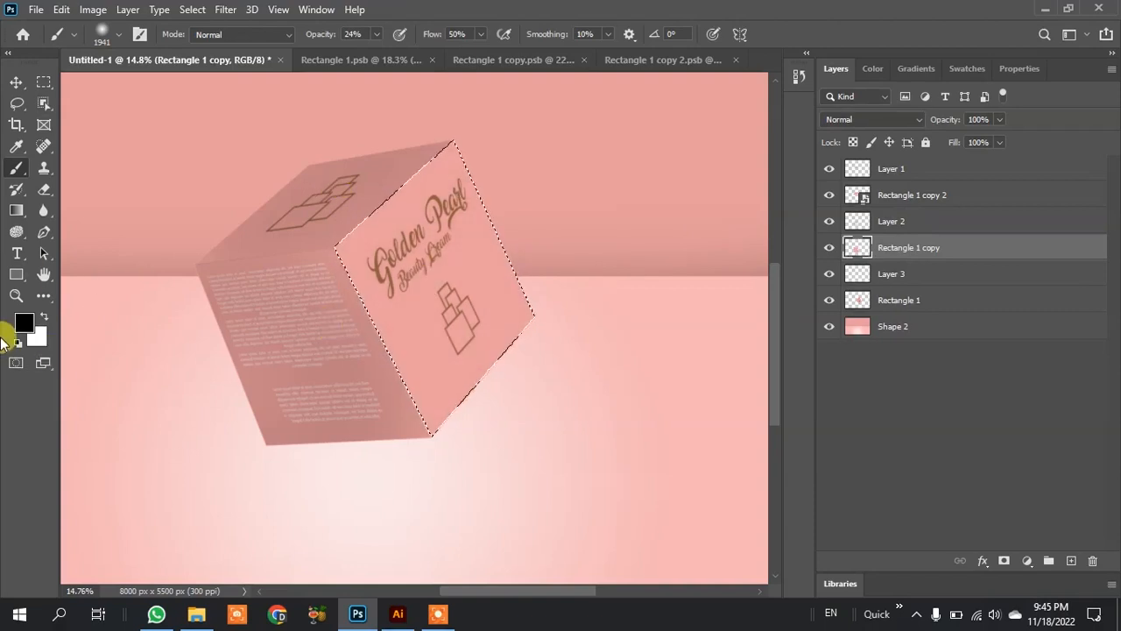
Step: Lighten the selected Golden Pearl face with a soft white 979 px brush at 24% opacity, and continue painting at 42% opacity
{"action": "left_click", "coordinate": [43, 315]}
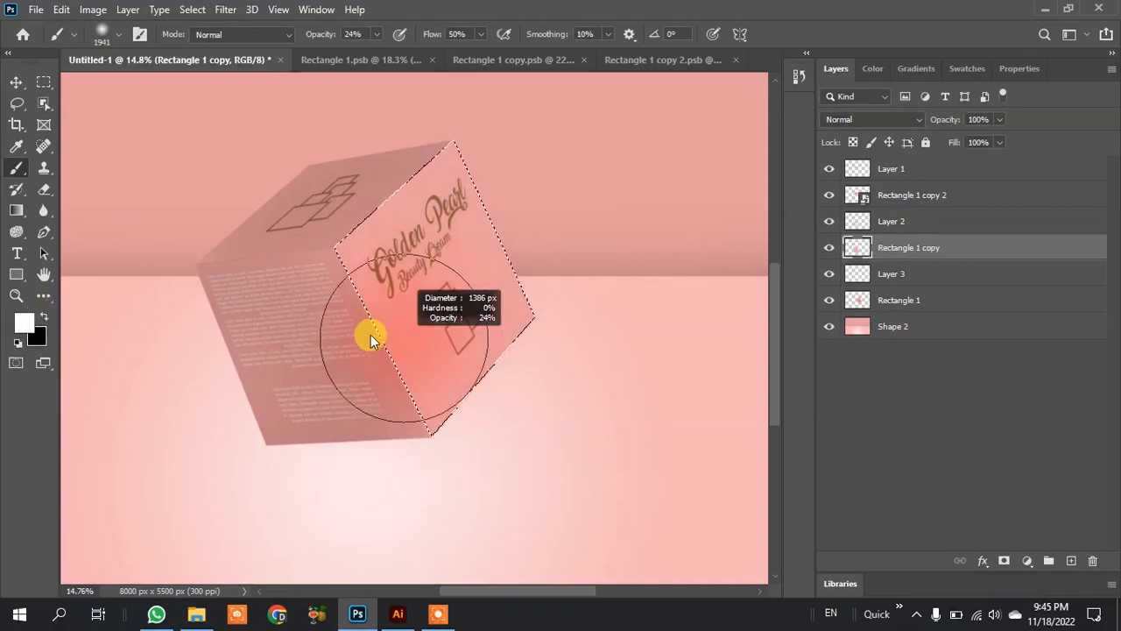
{"action": "key", "text": "bracketleft"}
{"action": "mouse_move", "coordinate": [440, 293]}
{"action": "left_mouse_down"}
{"action": "mouse_move", "coordinate": [290, 218]}
{"action": "mouse_move", "coordinate": [321, 218]}
{"action": "mouse_move", "coordinate": [429, 299]}
{"action": "mouse_move", "coordinate": [362, 260]}
{"action": "mouse_move", "coordinate": [456, 183]}
{"action": "mouse_move", "coordinate": [410, 335]}
{"action": "mouse_move", "coordinate": [250, 183]}
{"action": "left_mouse_up"}
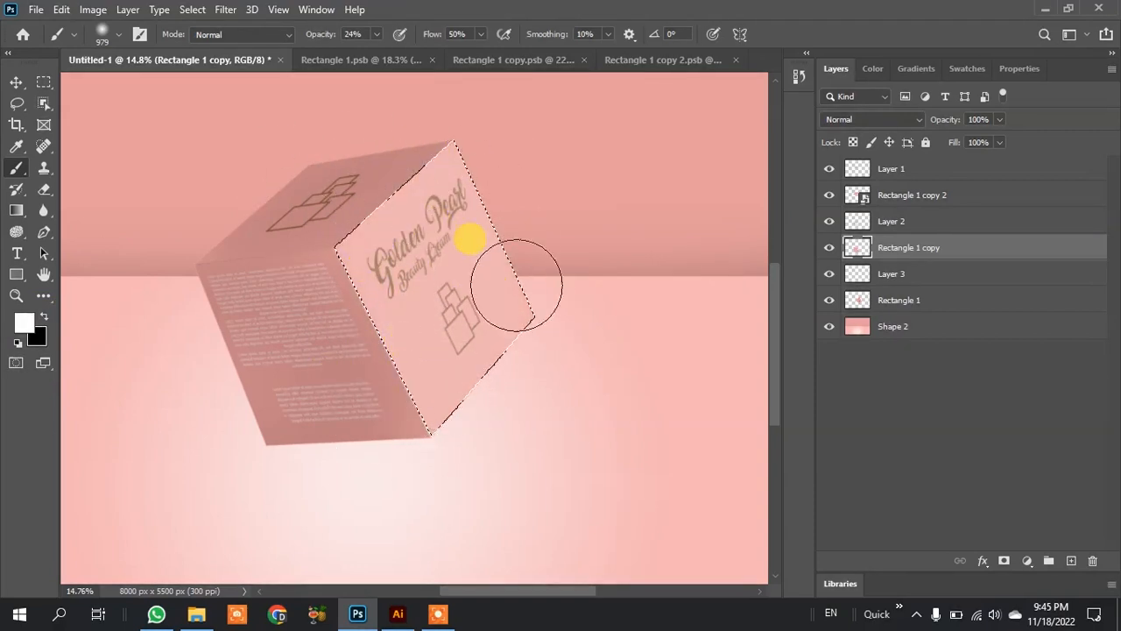
{"action": "left_click", "coordinate": [376, 34]}
{"action": "left_click_drag", "start_coordinate": [379, 51], "coordinate": [390, 53]}
{"action": "mouse_move", "coordinate": [499, 276]}
{"action": "left_mouse_down"}
{"action": "mouse_move", "coordinate": [426, 155]}
{"action": "mouse_move", "coordinate": [450, 196]}
{"action": "mouse_move", "coordinate": [387, 229]}
{"action": "mouse_move", "coordinate": [425, 413]}
{"action": "mouse_move", "coordinate": [461, 146]}
{"action": "mouse_move", "coordinate": [538, 333]}
{"action": "mouse_move", "coordinate": [371, 220]}
{"action": "mouse_move", "coordinate": [464, 137]}
{"action": "mouse_move", "coordinate": [426, 237]}
{"action": "mouse_move", "coordinate": [461, 335]}
{"action": "mouse_move", "coordinate": [452, 480]}
{"action": "left_mouse_up"}
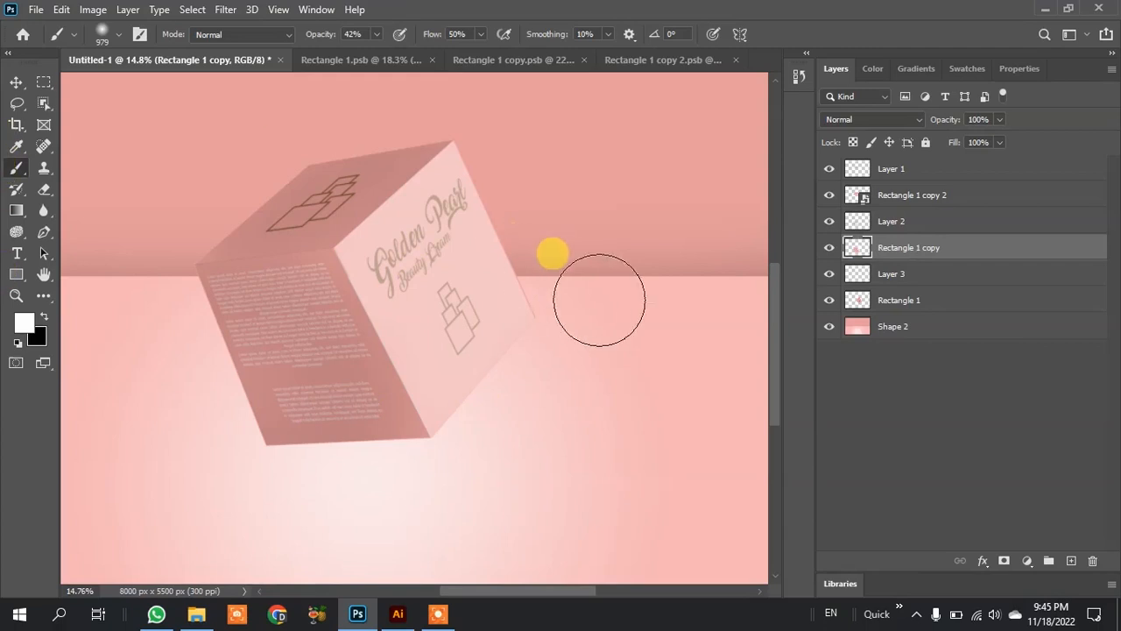
Step: Restore the face selection, undo the white strokes, repaint the Golden Pearl face white at 42% opacity, and deselect it
{"action": "key", "text": "ctrl+shift+d"}
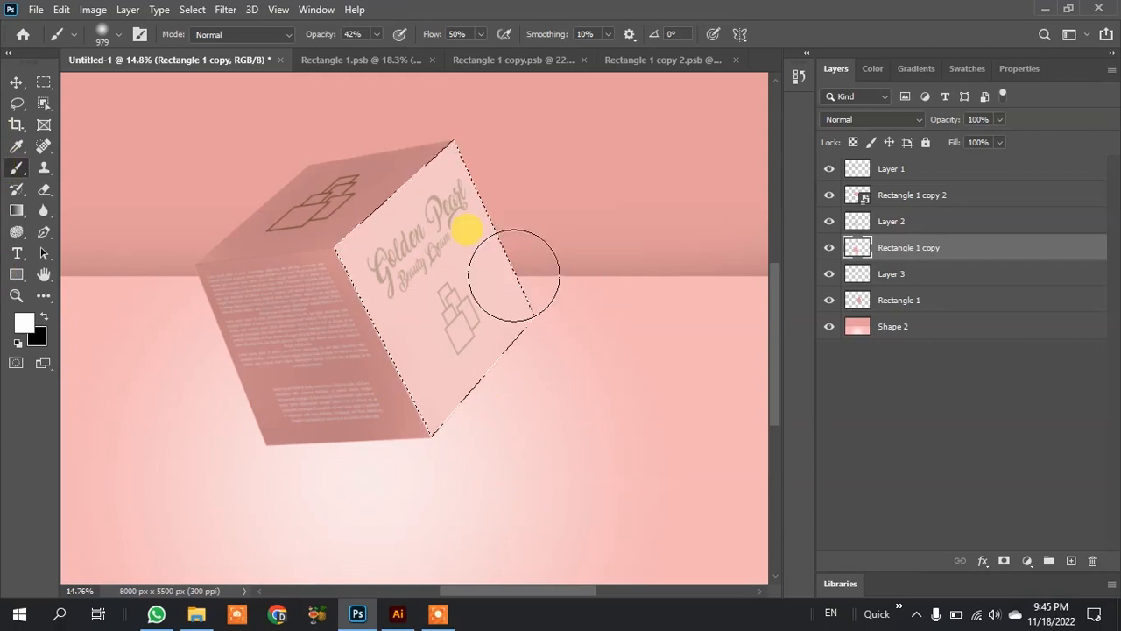
{"action": "key", "text": "ctrl+z"}
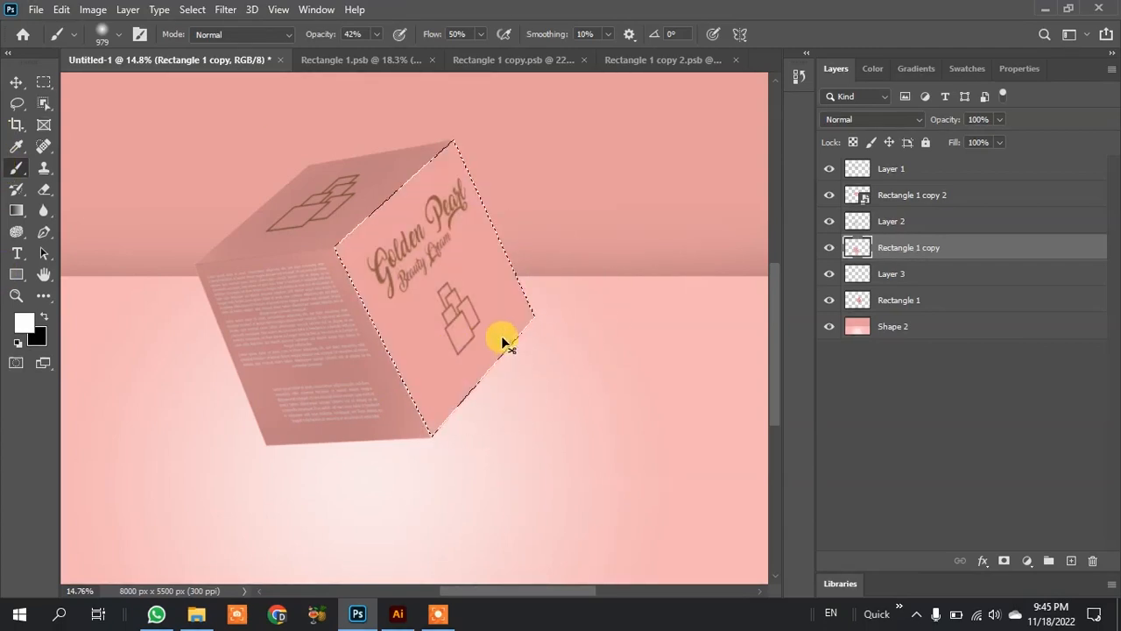
{"action": "mouse_move", "coordinate": [512, 205]}
{"action": "left_mouse_down"}
{"action": "mouse_move", "coordinate": [546, 321]}
{"action": "mouse_move", "coordinate": [420, 429]}
{"action": "mouse_move", "coordinate": [479, 341]}
{"action": "mouse_move", "coordinate": [492, 276]}
{"action": "mouse_move", "coordinate": [452, 275]}
{"action": "mouse_move", "coordinate": [363, 387]}
{"action": "mouse_move", "coordinate": [332, 304]}
{"action": "mouse_move", "coordinate": [451, 202]}
{"action": "mouse_move", "coordinate": [534, 276]}
{"action": "mouse_move", "coordinate": [345, 501]}
{"action": "mouse_move", "coordinate": [483, 352]}
{"action": "mouse_move", "coordinate": [414, 368]}
{"action": "mouse_move", "coordinate": [437, 190]}
{"action": "mouse_move", "coordinate": [351, 267]}
{"action": "mouse_move", "coordinate": [503, 339]}
{"action": "left_mouse_up"}
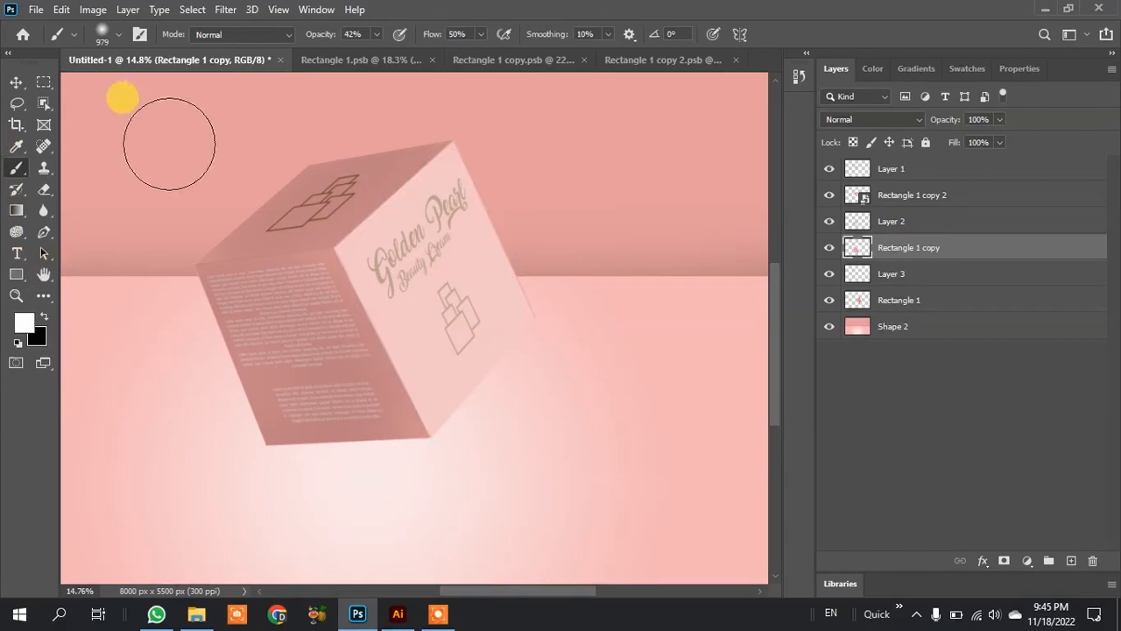
{"action": "left_click", "coordinate": [16, 81]}
{"action": "key", "text": "ctrl+d"}
{"action": "scroll", "coordinate": [614, 317], "scroll_direction": "down", "scroll_amount": 4}
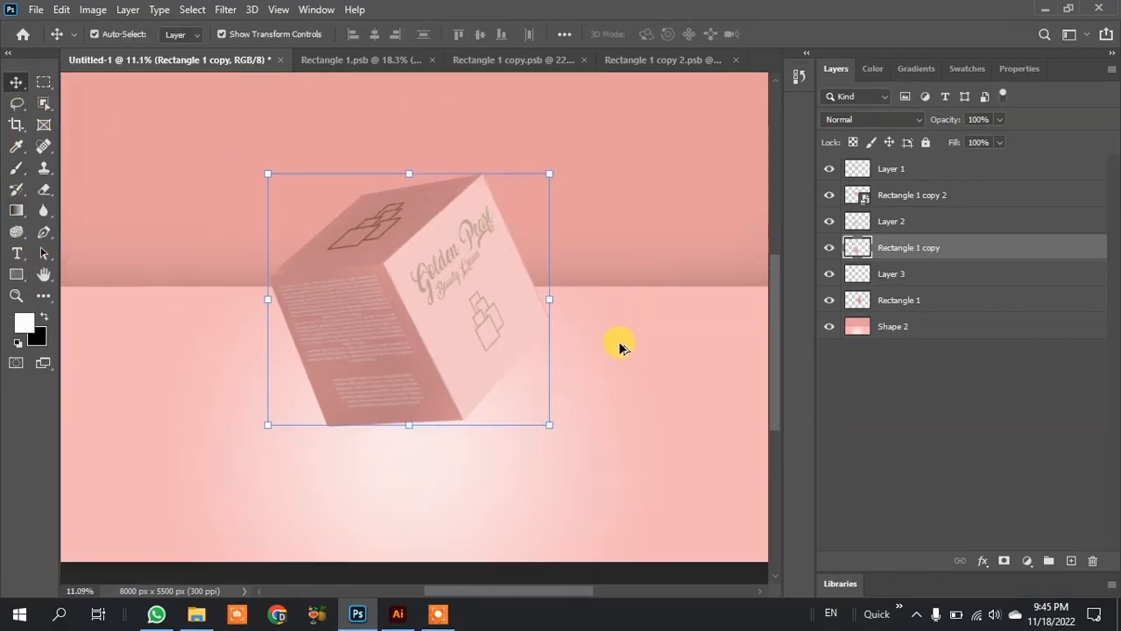
{"action": "scroll", "coordinate": [364, 429], "scroll_direction": "up", "scroll_amount": 2}
{"action": "scroll", "coordinate": [359, 432], "scroll_direction": "up", "scroll_amount": 1}
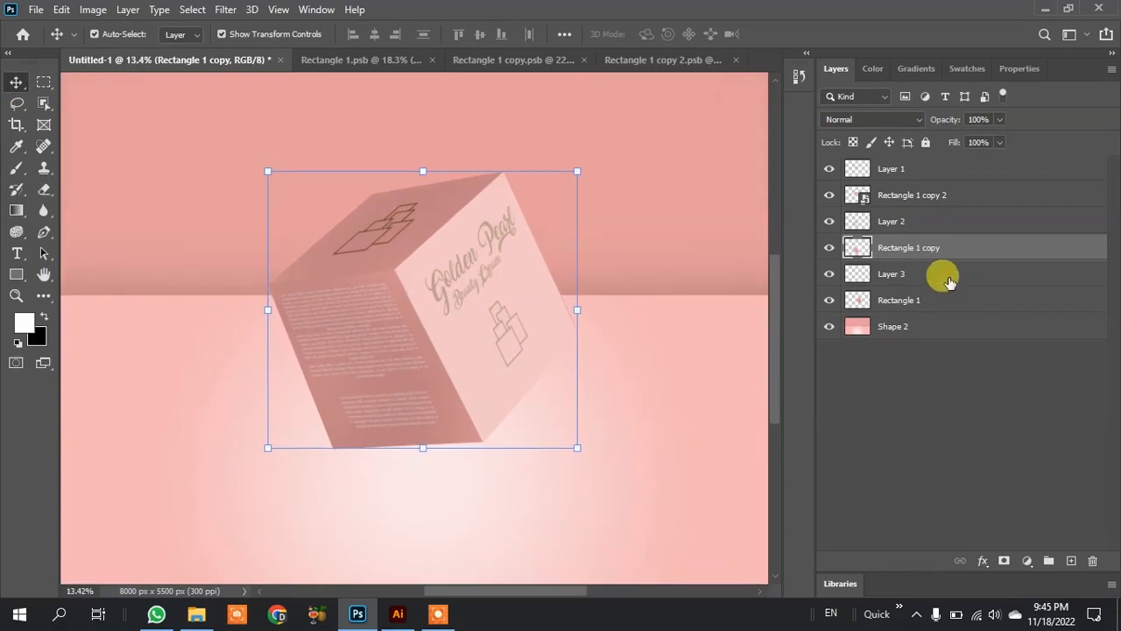
{"action": "left_click", "coordinate": [908, 420]}
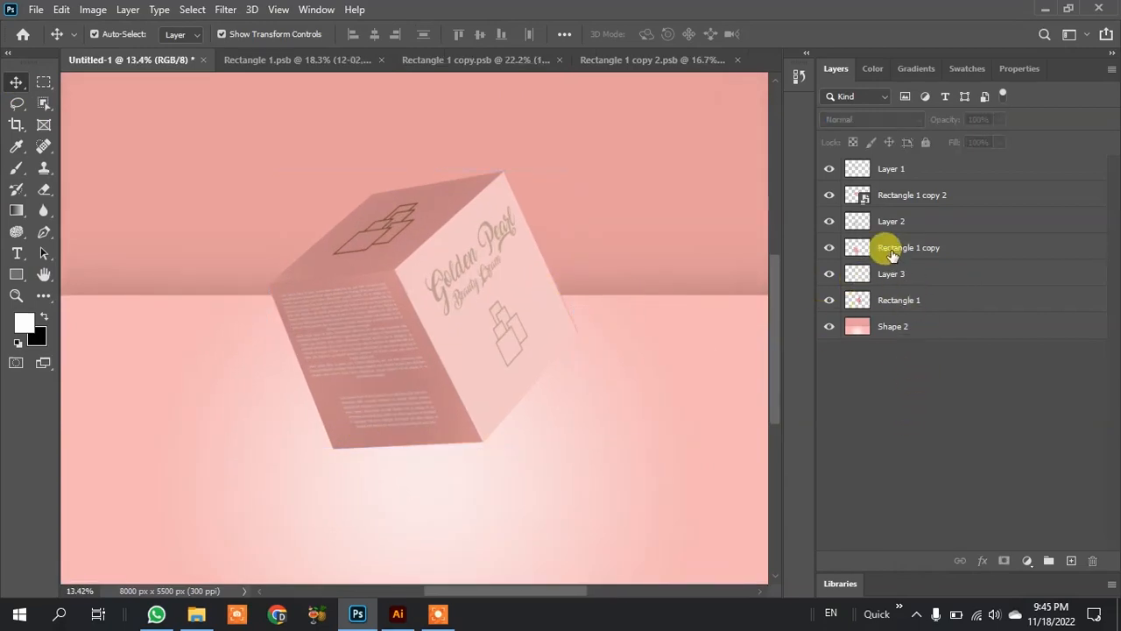
Step: Merge the five layers from Layer 1 down to Layer 3 into a single layer
{"action": "right_click", "coordinate": [905, 196]}
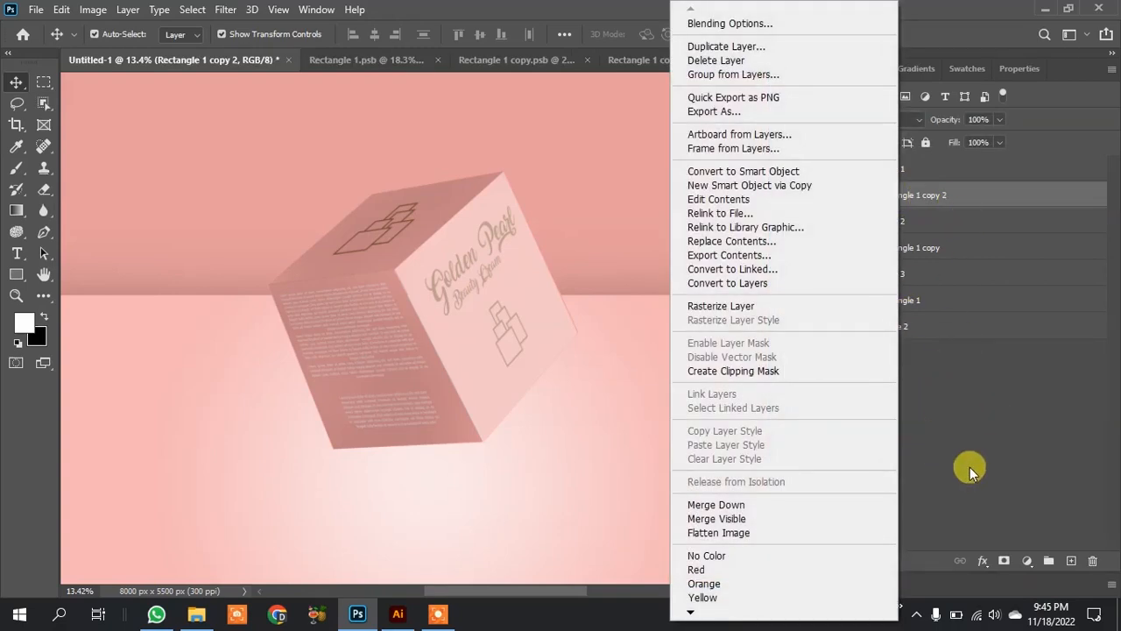
{"action": "left_click", "coordinate": [933, 405]}
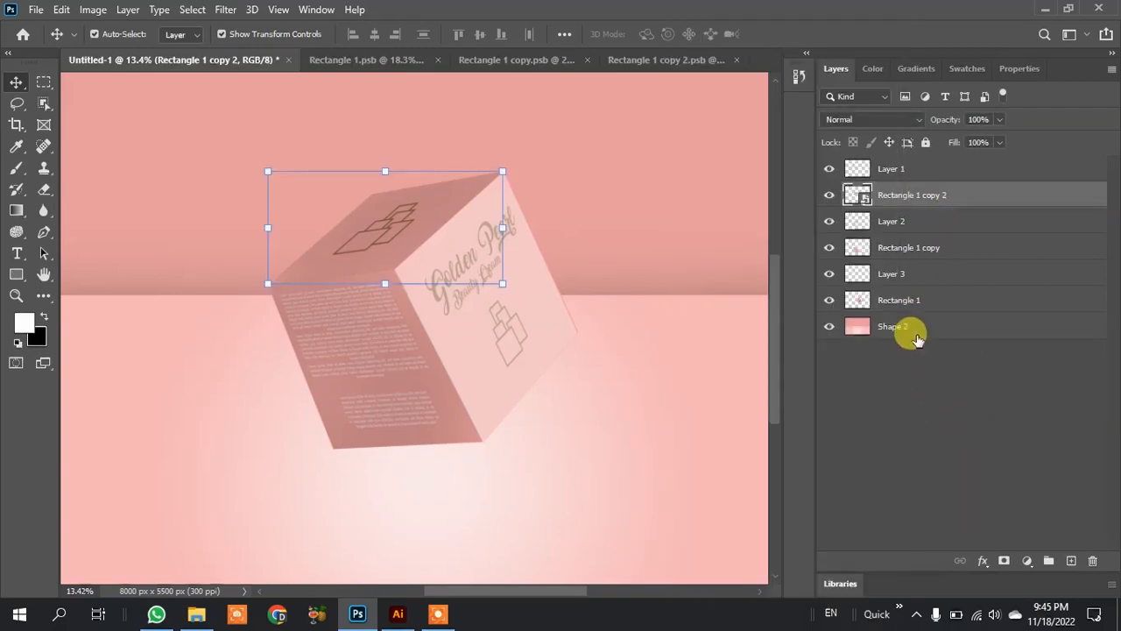
{"action": "left_click", "coordinate": [911, 221], "text": "shift"}
{"action": "left_click", "coordinate": [898, 171], "text": "shift"}
{"action": "left_click", "coordinate": [899, 250], "text": "shift"}
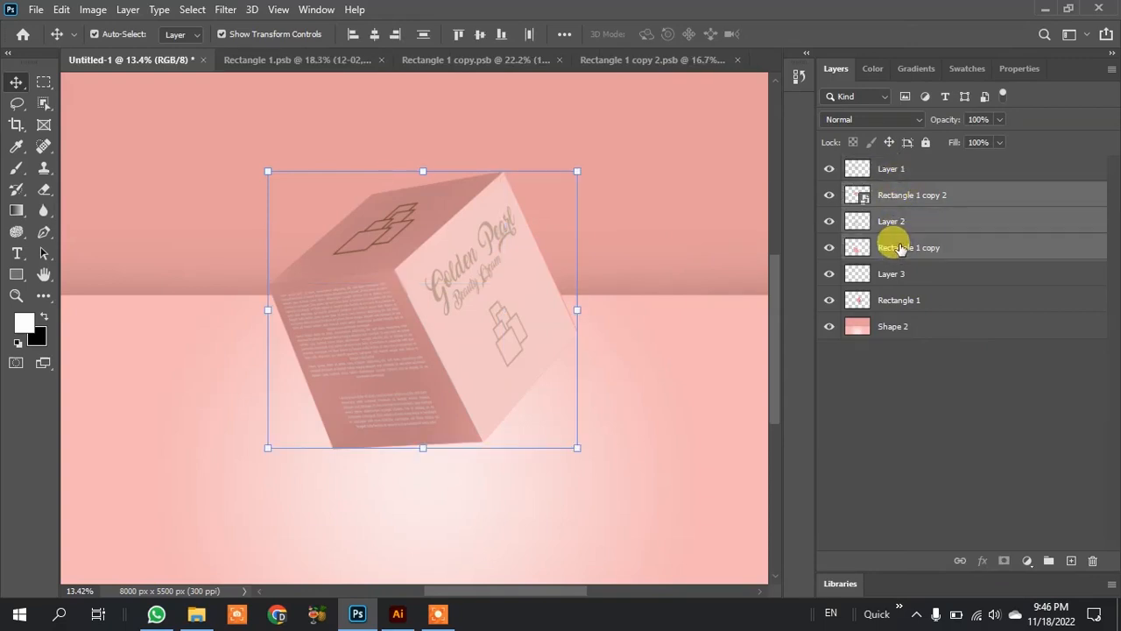
{"action": "left_click", "coordinate": [902, 172], "text": "shift"}
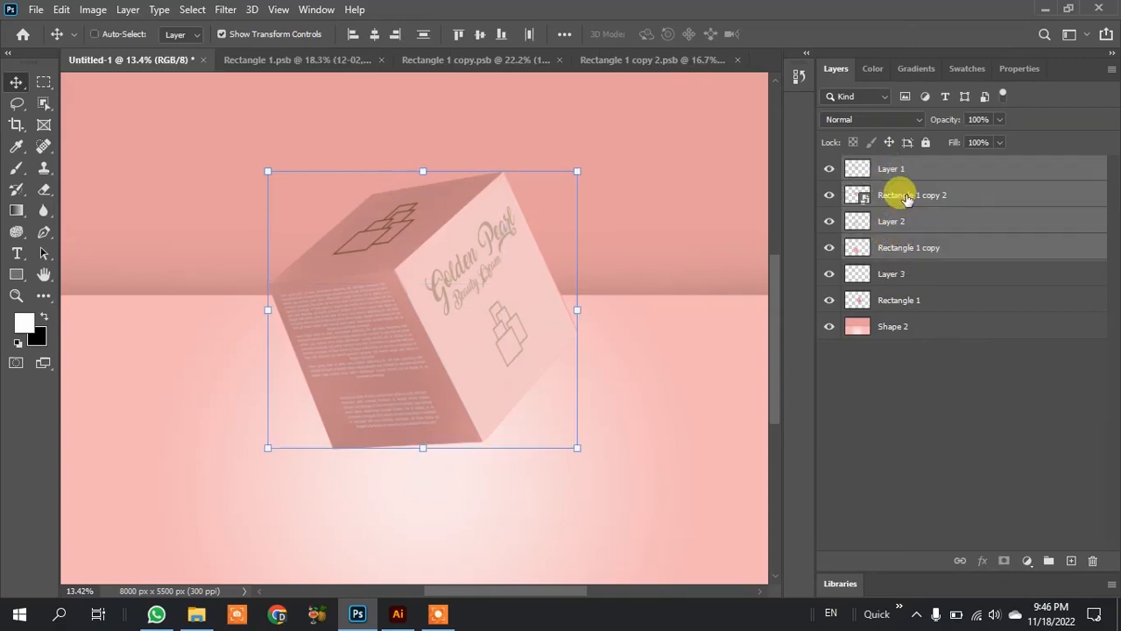
{"action": "left_click", "coordinate": [908, 278], "text": "shift"}
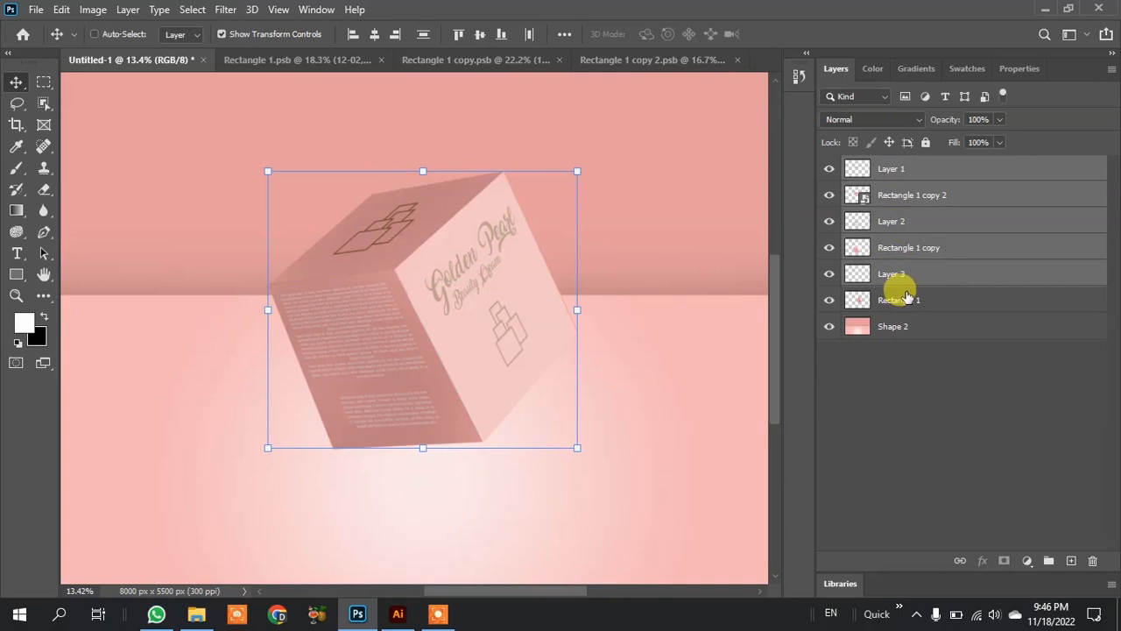
{"action": "key", "text": "ctrl+e"}
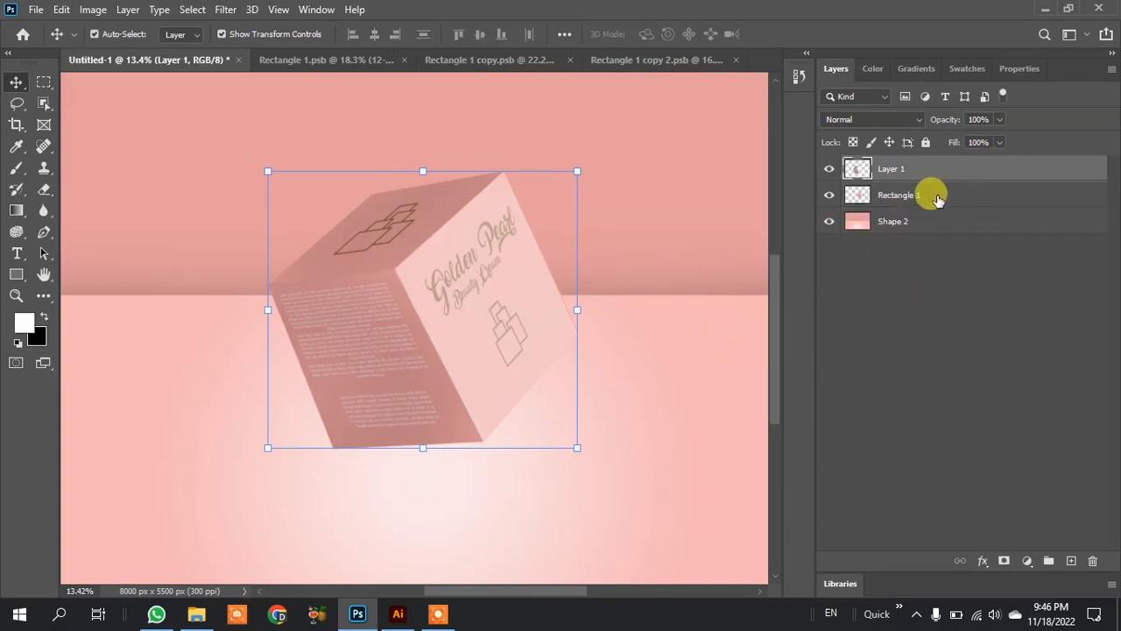
Step: Merge Rectangle 1 into the combined box layer, then try moving the whole box and undo the move
{"action": "left_click", "coordinate": [964, 189], "text": "ctrl"}
{"action": "key", "text": "ctrl+e"}
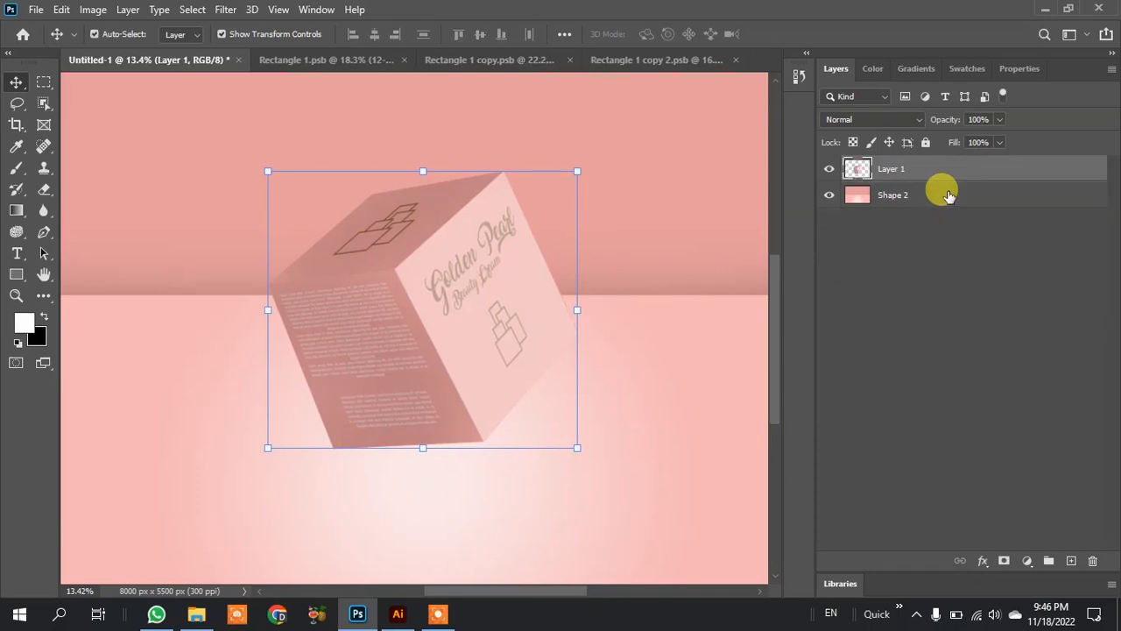
{"action": "left_click_drag", "start_coordinate": [473, 329], "coordinate": [646, 380]}
{"action": "key", "text": "ctrl+z"}
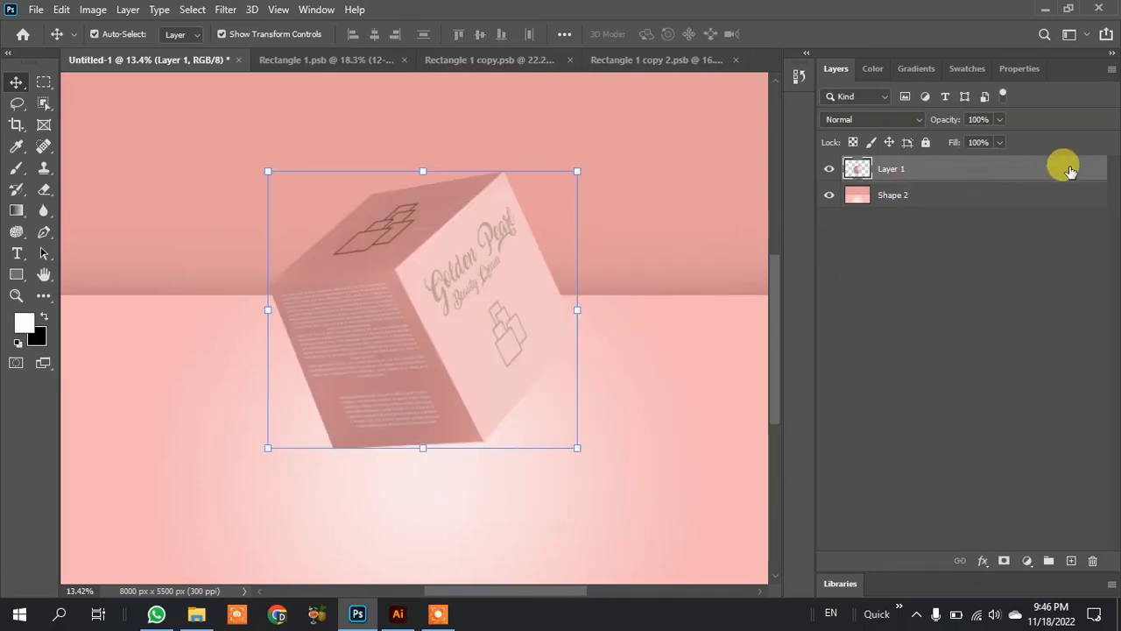
Step: Add a drop shadow with the current settings to the merged box layer, Layer 1
{"action": "double_click", "coordinate": [981, 187]}
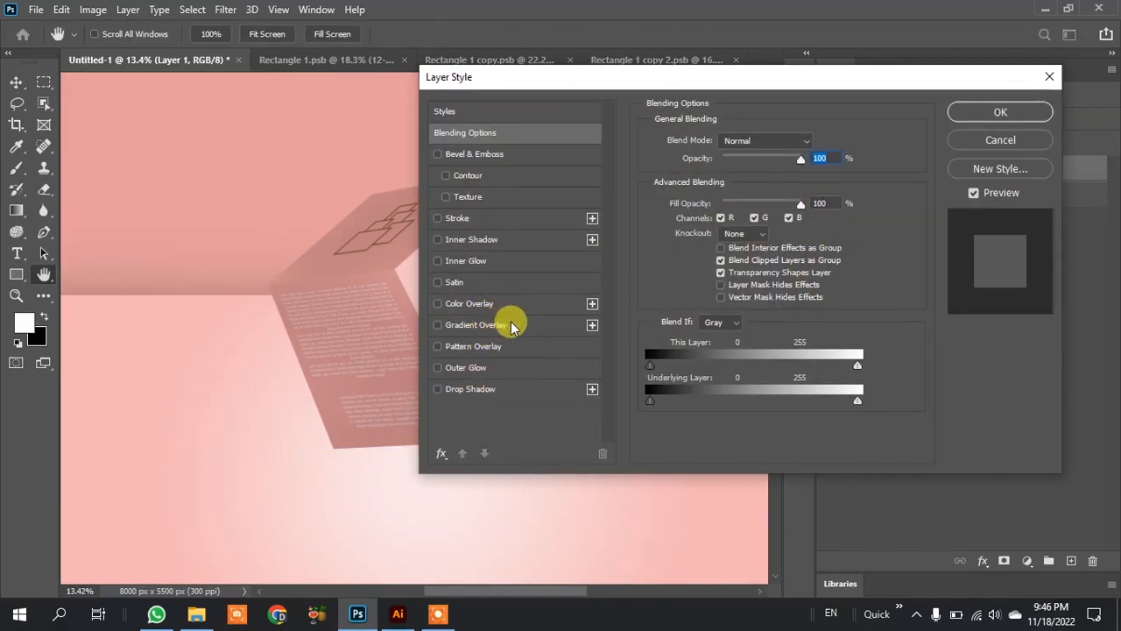
{"action": "left_click", "coordinate": [493, 390]}
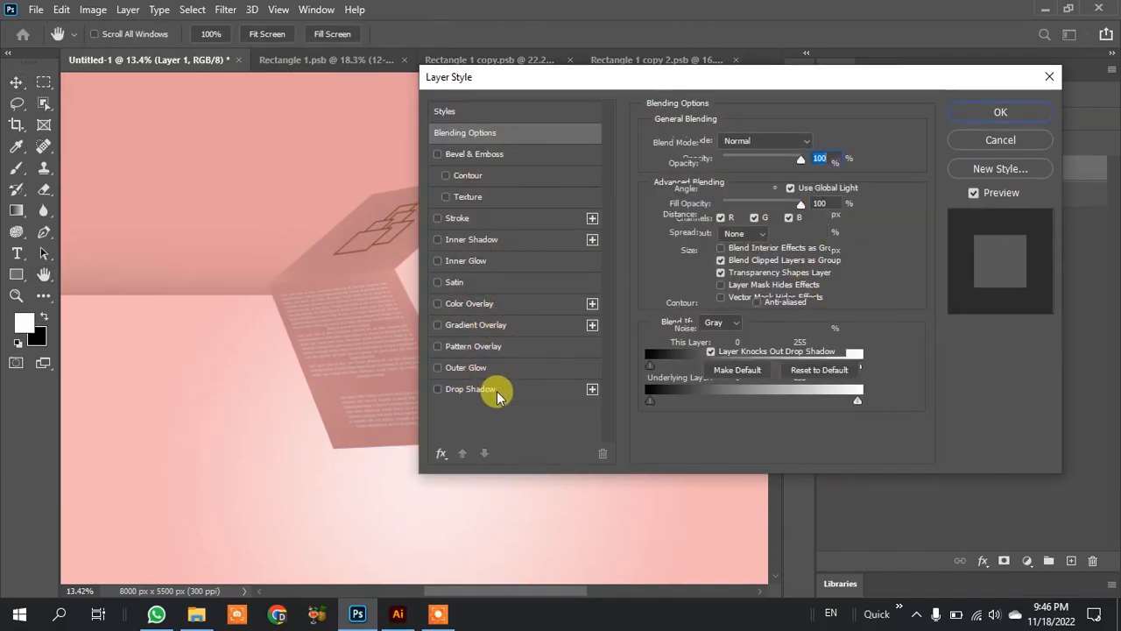
{"action": "left_click", "coordinate": [1001, 113]}
Step: Separate the box's drop shadow effect into its own layer and select the box again
{"action": "right_click", "coordinate": [908, 205]}
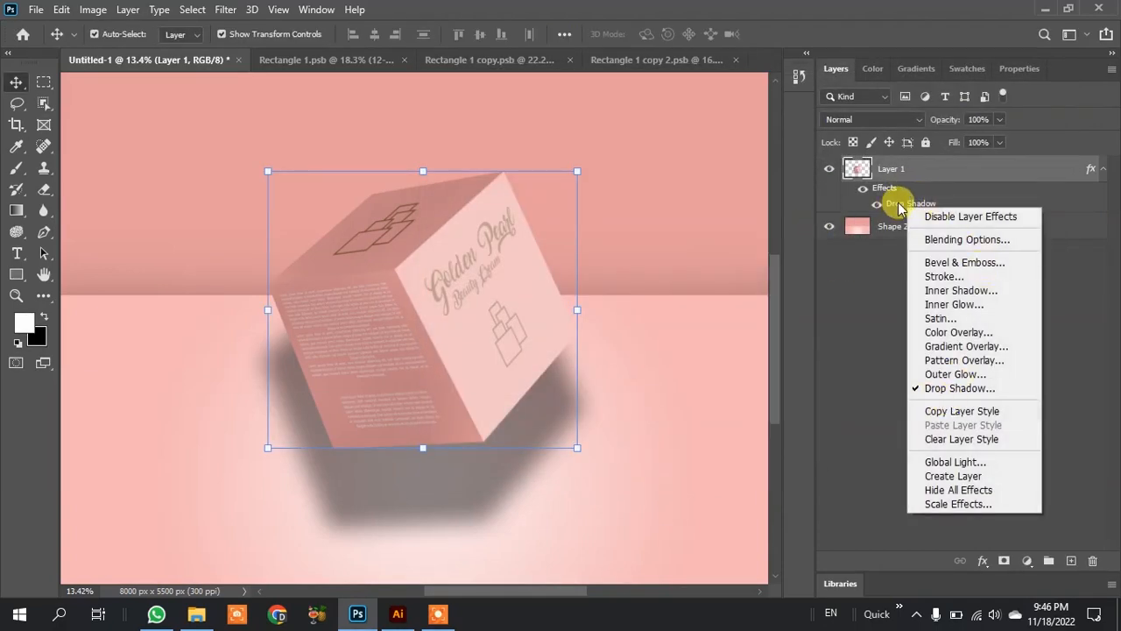
{"action": "right_click", "coordinate": [900, 406]}
{"action": "right_click", "coordinate": [878, 201]}
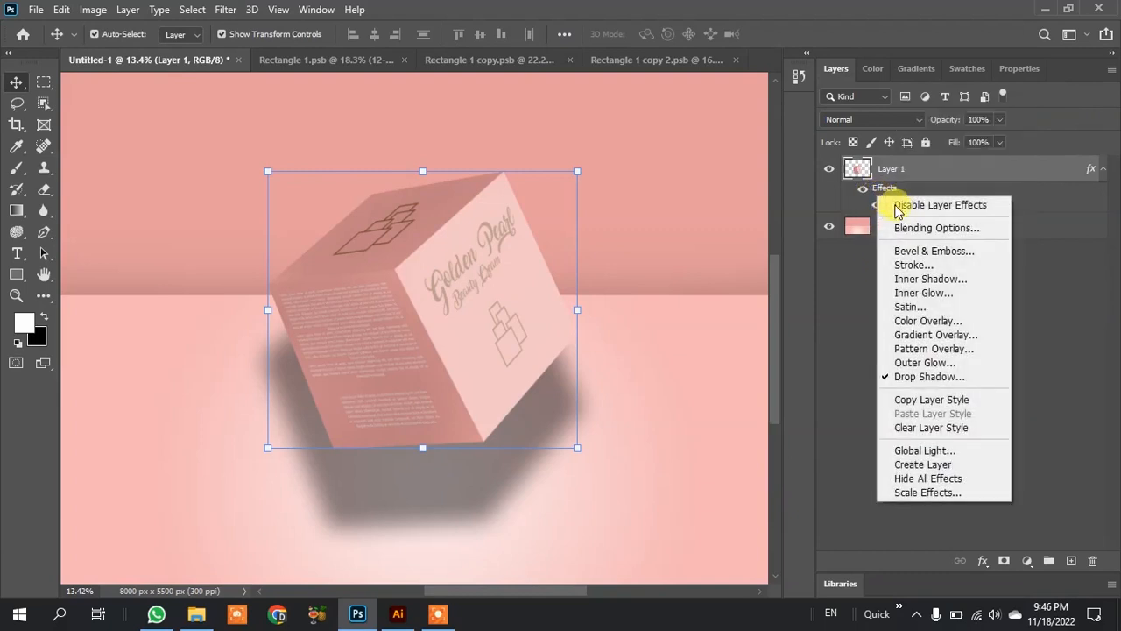
{"action": "left_click", "coordinate": [942, 464]}
{"action": "left_click", "coordinate": [494, 242]}
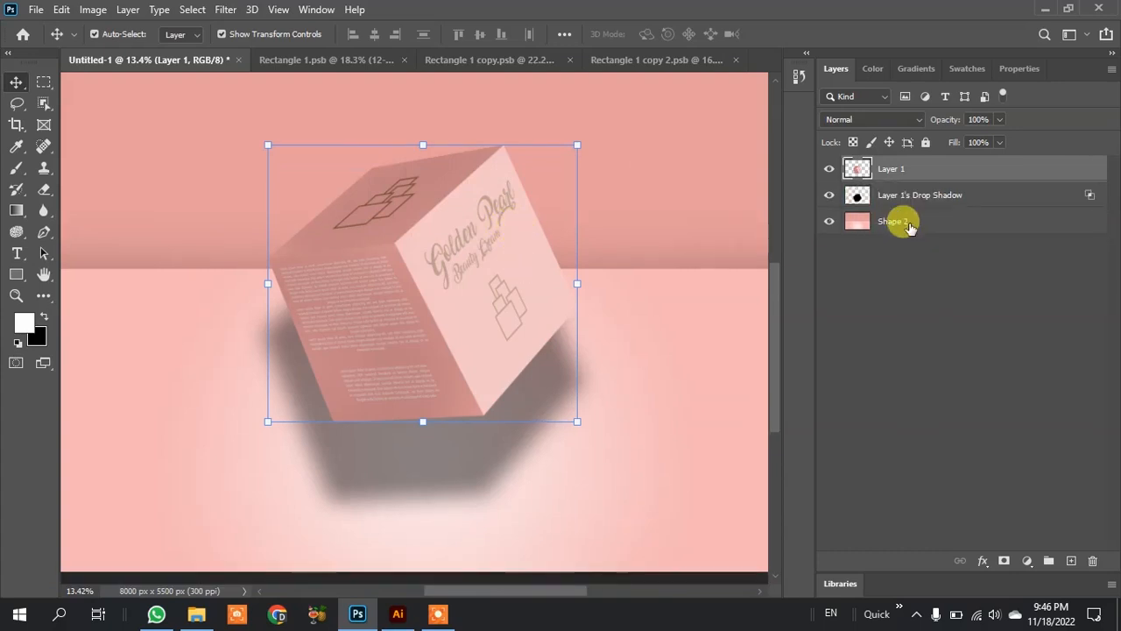
Step: Select the Layer 1's Drop Shadow layer and move the shadow up and to the left behind the box
{"action": "scroll", "coordinate": [596, 313], "scroll_direction": "down", "scroll_amount": 2}
{"action": "scroll", "coordinate": [427, 302], "scroll_direction": "up", "scroll_amount": 1}
{"action": "left_click", "coordinate": [919, 194]}
{"action": "left_click_drag", "start_coordinate": [453, 419], "coordinate": [411, 401]}
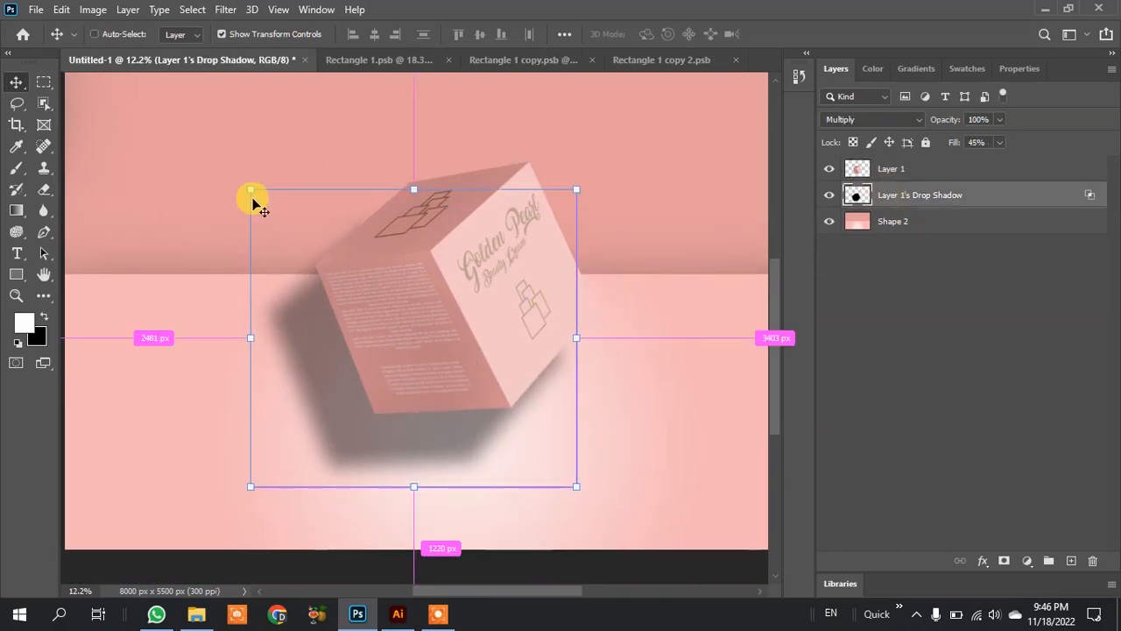
Step: Distort the drop shadow by its corners so it lies flat on the floor to the left of the box
{"action": "key", "text": "ctrl+t"}
{"action": "left_click_drag", "start_coordinate": [251, 189], "coordinate": [161, 359]}
{"action": "left_click_drag", "start_coordinate": [577, 190], "coordinate": [233, 298]}
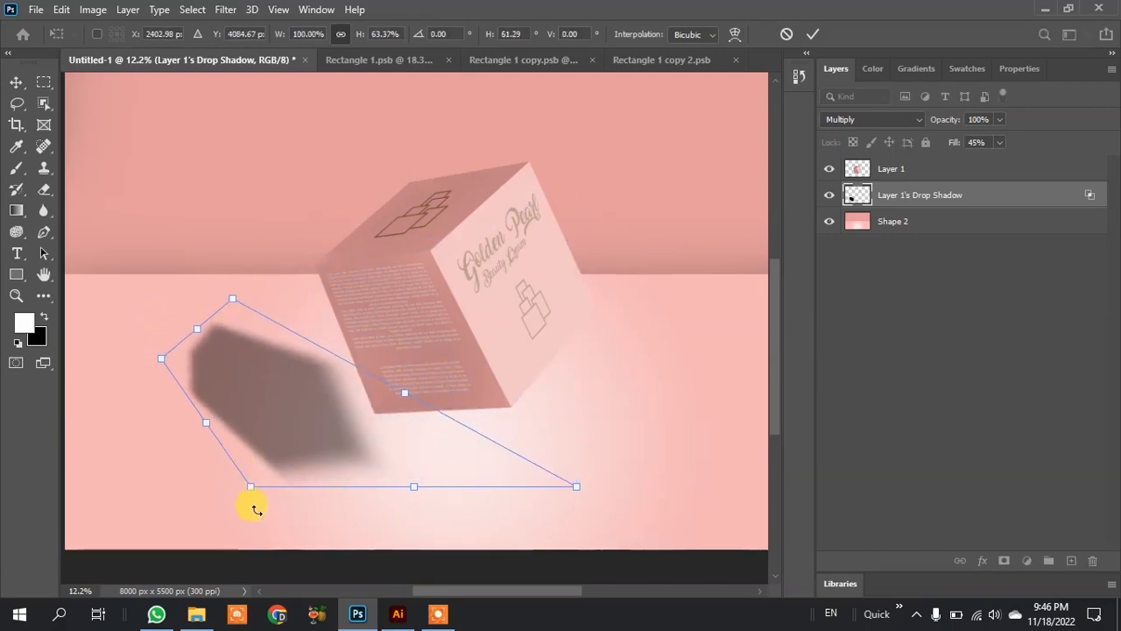
{"action": "left_click_drag", "start_coordinate": [250, 488], "coordinate": [352, 460]}
{"action": "left_click_drag", "start_coordinate": [577, 485], "coordinate": [505, 358]}
{"action": "left_click_drag", "start_coordinate": [353, 456], "coordinate": [472, 508]}
{"action": "left_click_drag", "start_coordinate": [161, 358], "coordinate": [119, 480]}
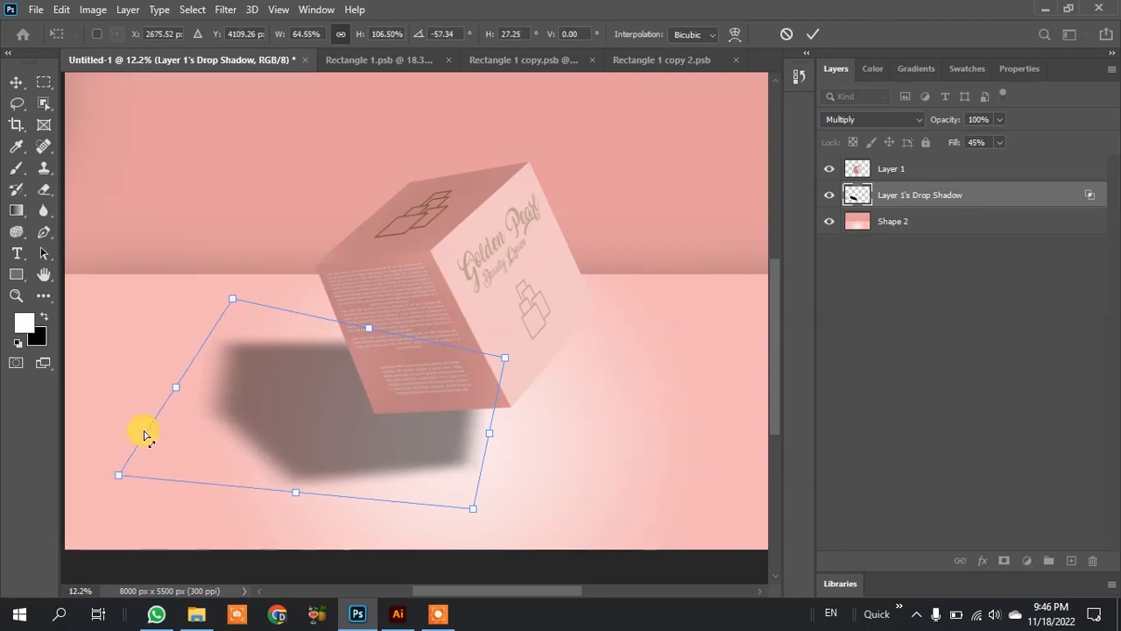
Step: Pull the shadow's corners inward to slim it toward the box's base, and undo the last corner adjustment
{"action": "left_click_drag", "start_coordinate": [225, 305], "coordinate": [298, 393]}
{"action": "scroll", "coordinate": [421, 443], "scroll_direction": "up", "scroll_amount": 2}
{"action": "left_click_drag", "start_coordinate": [490, 533], "coordinate": [486, 455]}
{"action": "scroll", "coordinate": [377, 447], "scroll_direction": "down", "scroll_amount": 2}
{"action": "left_click_drag", "start_coordinate": [131, 454], "coordinate": [193, 503]}
{"action": "scroll", "coordinate": [262, 477], "scroll_direction": "up", "scroll_amount": 1}
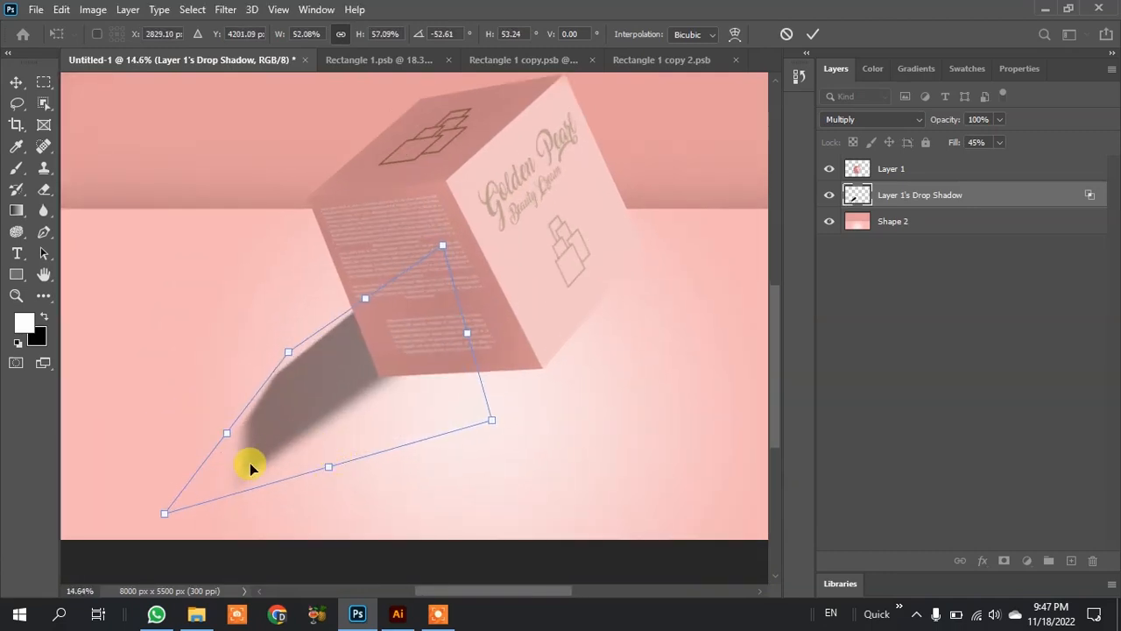
{"action": "key", "text": "ctrl+z"}
Step: Reshape the shadow's far and upper corners, move it against the box's lower left edge, and apply the transform
{"action": "left_click_drag", "start_coordinate": [82, 445], "coordinate": [142, 501]}
{"action": "left_click_drag", "start_coordinate": [363, 433], "coordinate": [325, 381]}
{"action": "scroll", "coordinate": [330, 390], "scroll_direction": "down", "scroll_amount": 1}
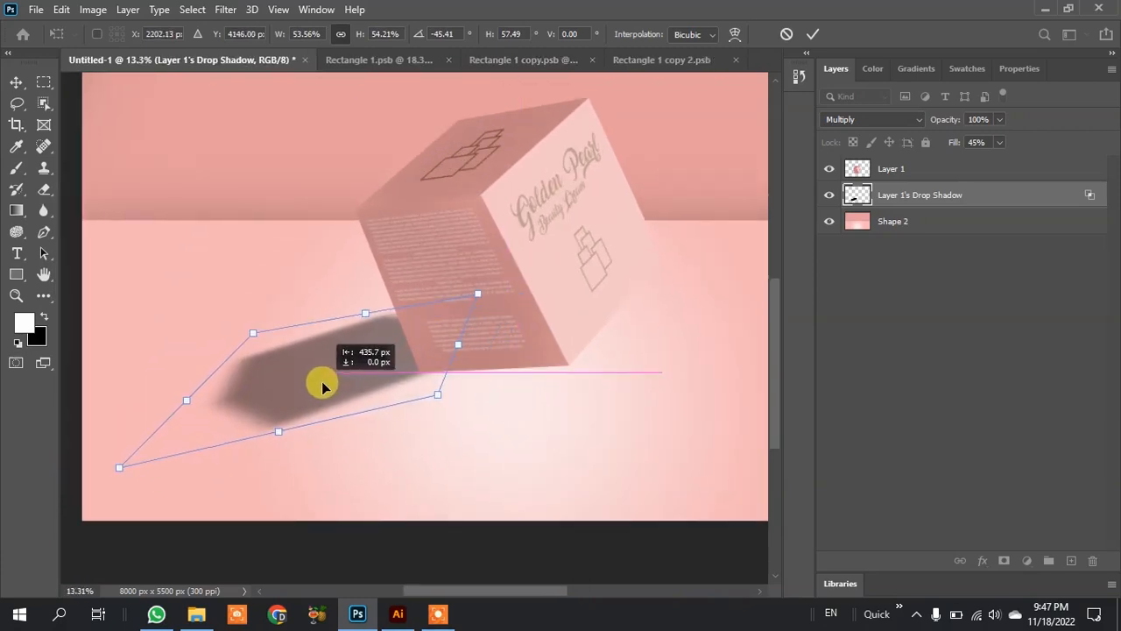
{"action": "mouse_move", "coordinate": [476, 295]}
{"action": "left_mouse_down"}
{"action": "mouse_move", "coordinate": [493, 310]}
{"action": "mouse_move", "coordinate": [466, 310]}
{"action": "left_mouse_up"}
{"action": "left_click_drag", "start_coordinate": [362, 320], "coordinate": [393, 319]}
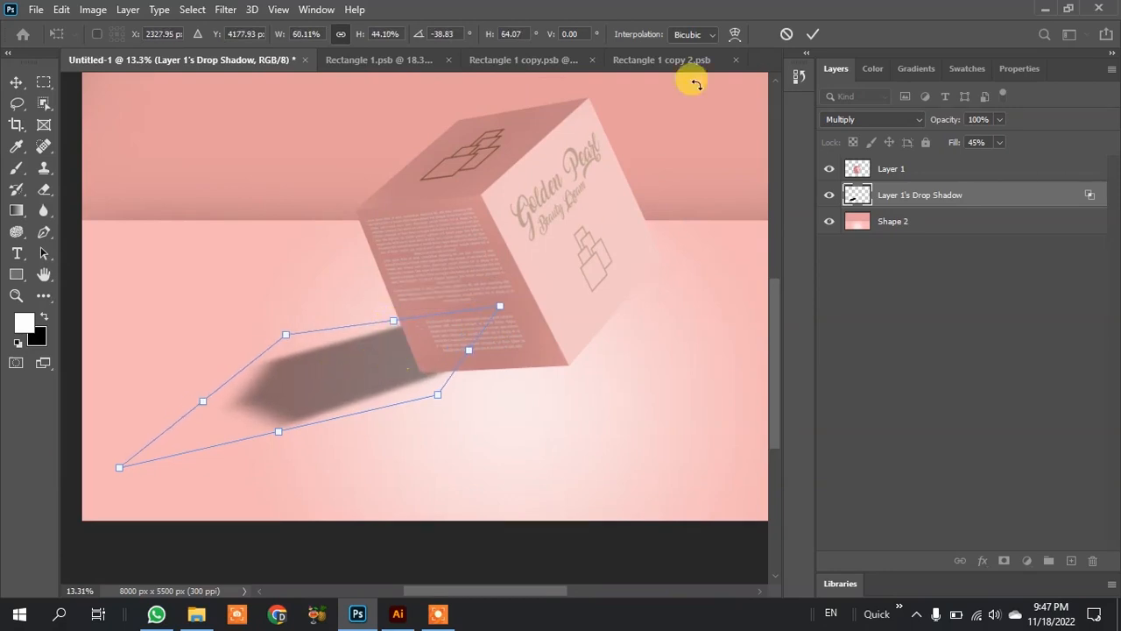
{"action": "left_click", "coordinate": [813, 33]}
{"action": "scroll", "coordinate": [320, 391], "scroll_direction": "up", "scroll_amount": 3}
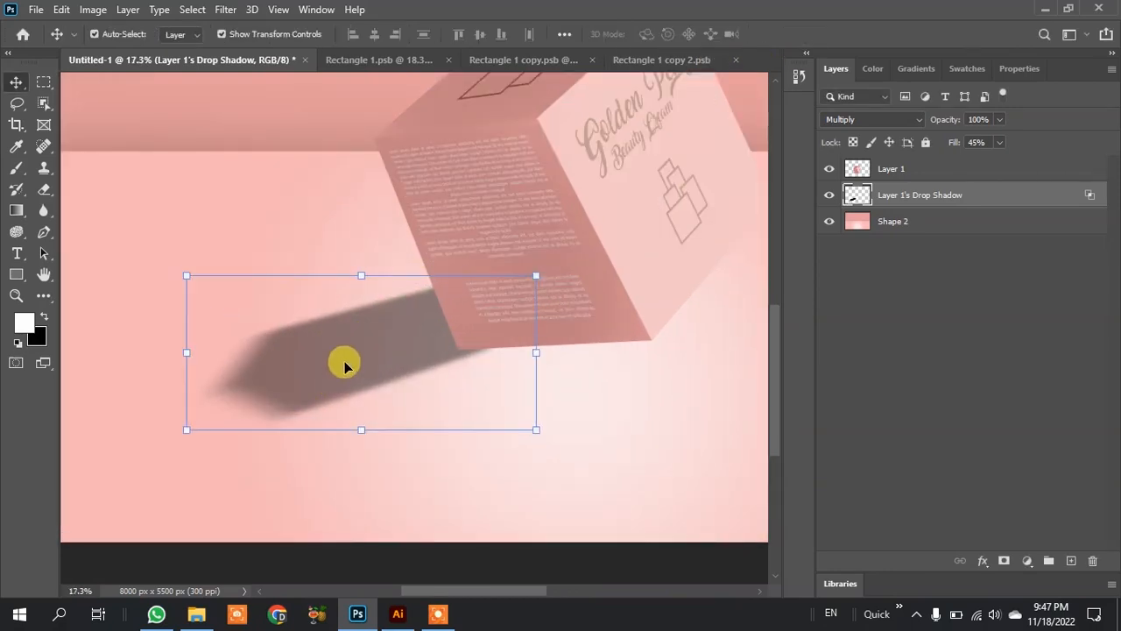
{"action": "left_click_drag", "start_coordinate": [369, 353], "coordinate": [400, 392]}
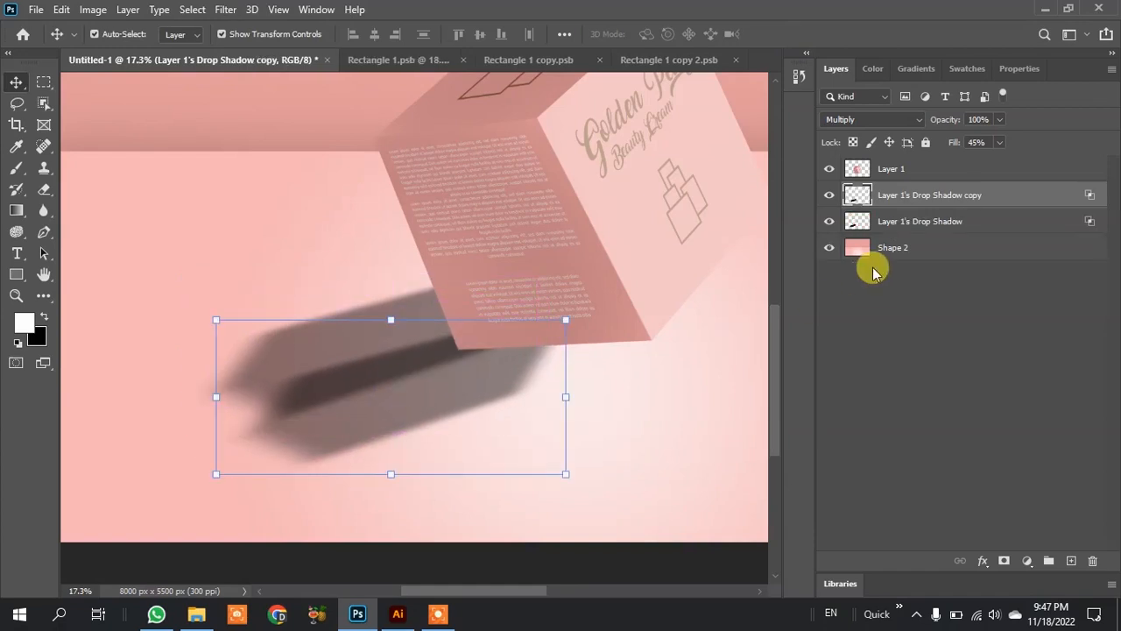
{"action": "key", "text": "ctrl+z"}
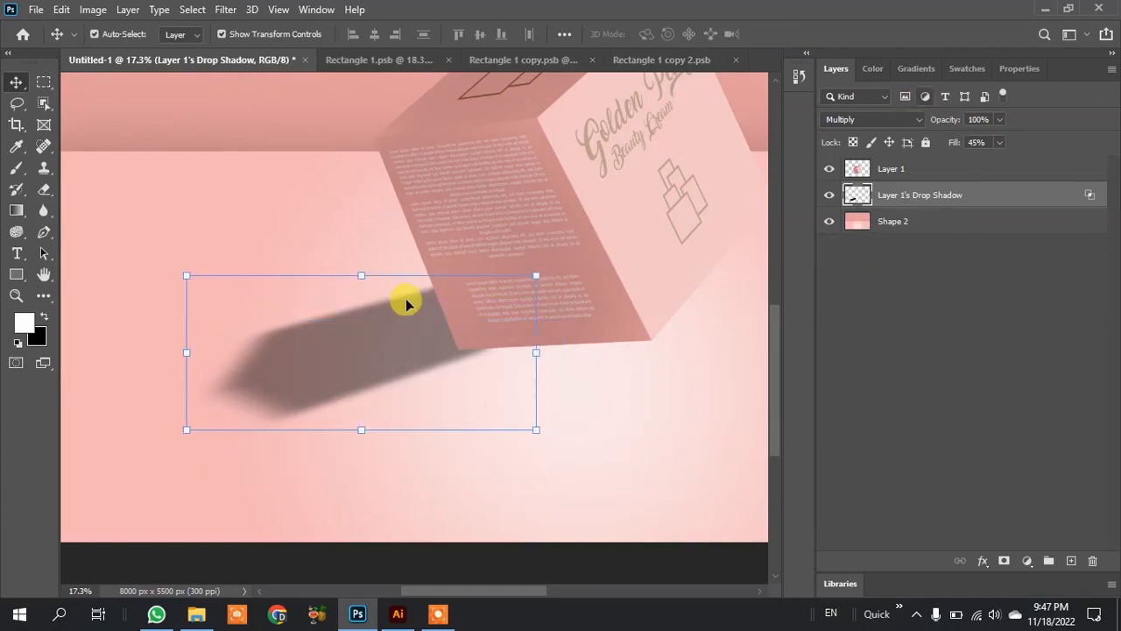
Step: Set the drop shadow layer's blend mode to Overlay, move it below the box's lower corner and duplicate it
{"action": "left_click", "coordinate": [893, 119]}
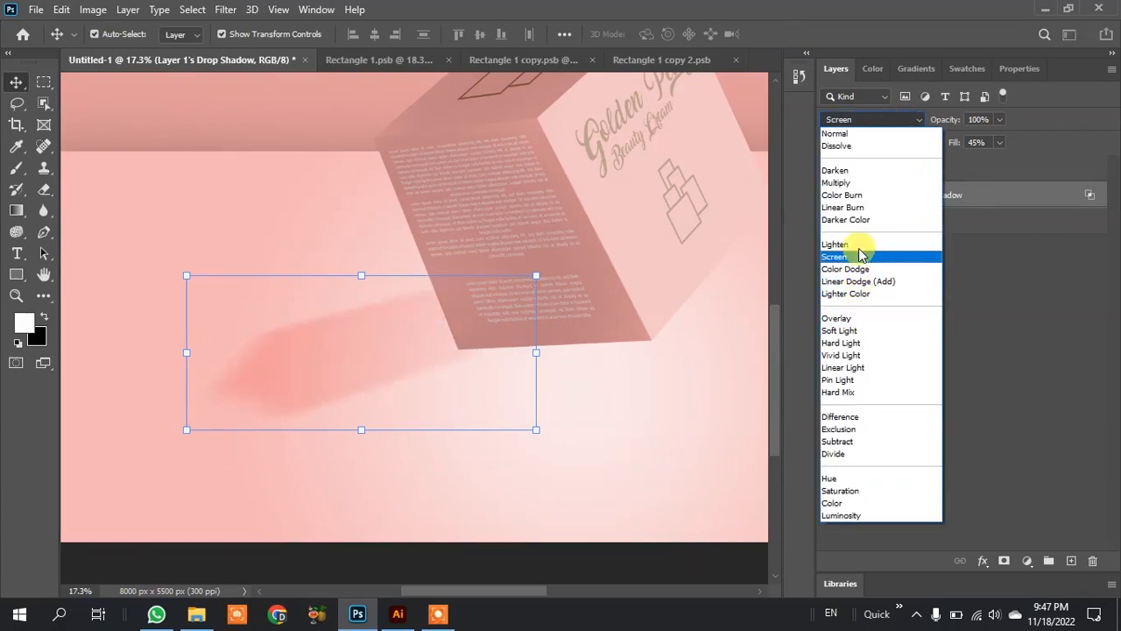
{"action": "left_click", "coordinate": [857, 321]}
{"action": "left_click_drag", "start_coordinate": [342, 367], "coordinate": [390, 428]}
{"action": "key", "text": "ctrl+j"}
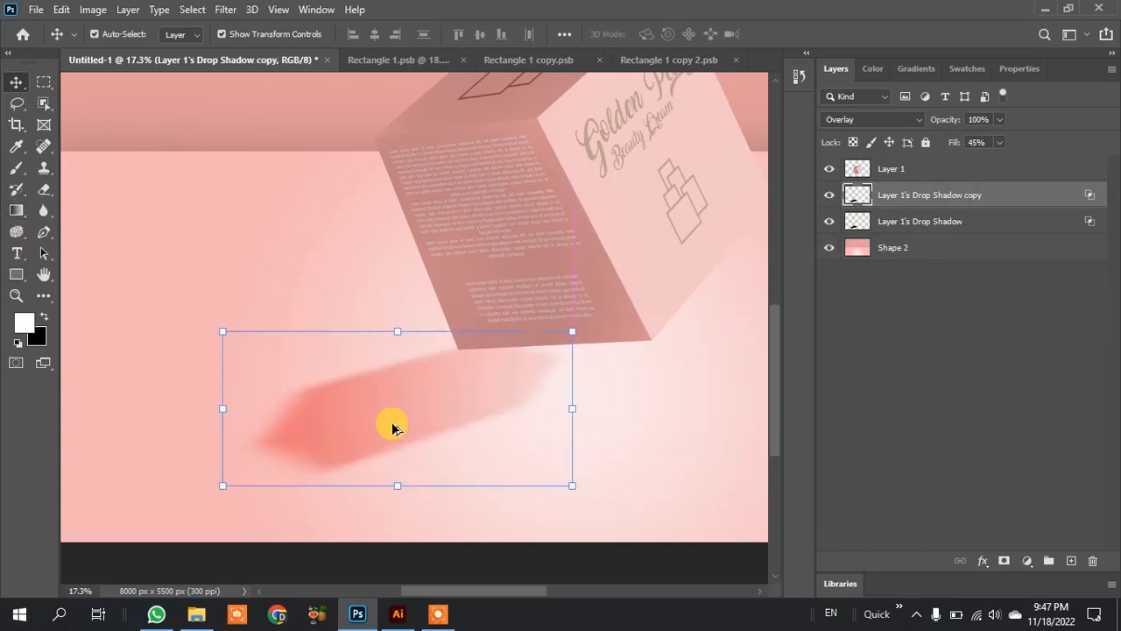
Step: Create a second shadow copy up and to the left of the first shadow and rotate it 11.34°
{"action": "left_click_drag", "start_coordinate": [417, 412], "coordinate": [347, 362]}
{"action": "key", "text": "ctrl+j"}
{"action": "left_click_drag", "start_coordinate": [522, 272], "coordinate": [537, 310]}
{"action": "left_click_drag", "start_coordinate": [452, 358], "coordinate": [446, 332]}
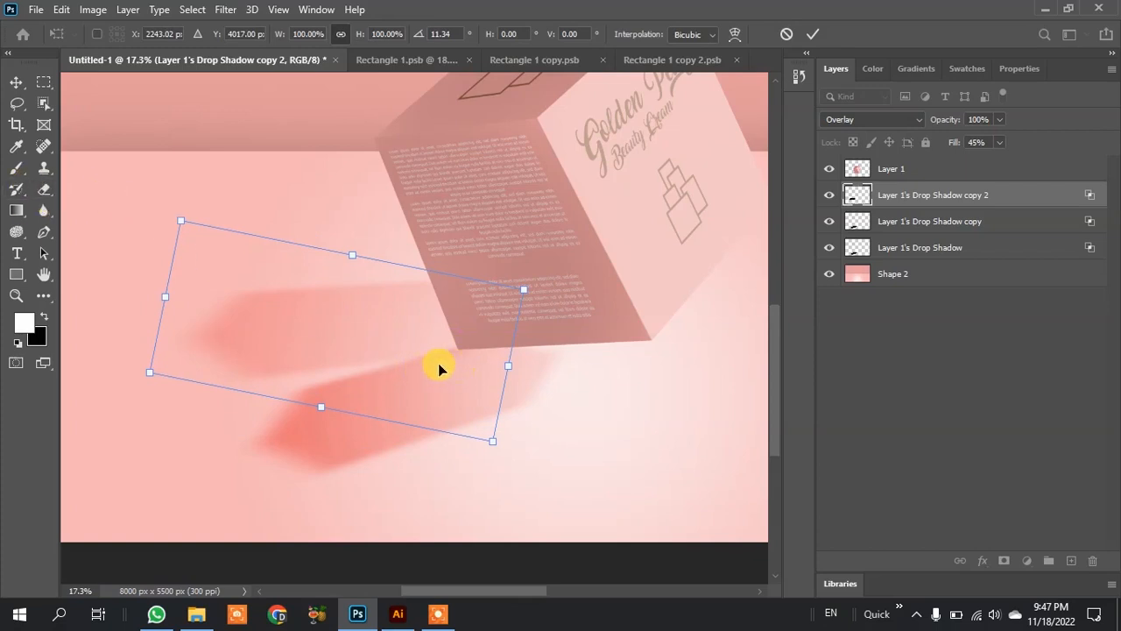
Step: Fade the outer end of Layer 1's Drop Shadow copy 2 using the Eraser with a soft 1035 px brush
{"action": "left_click", "coordinate": [44, 189]}
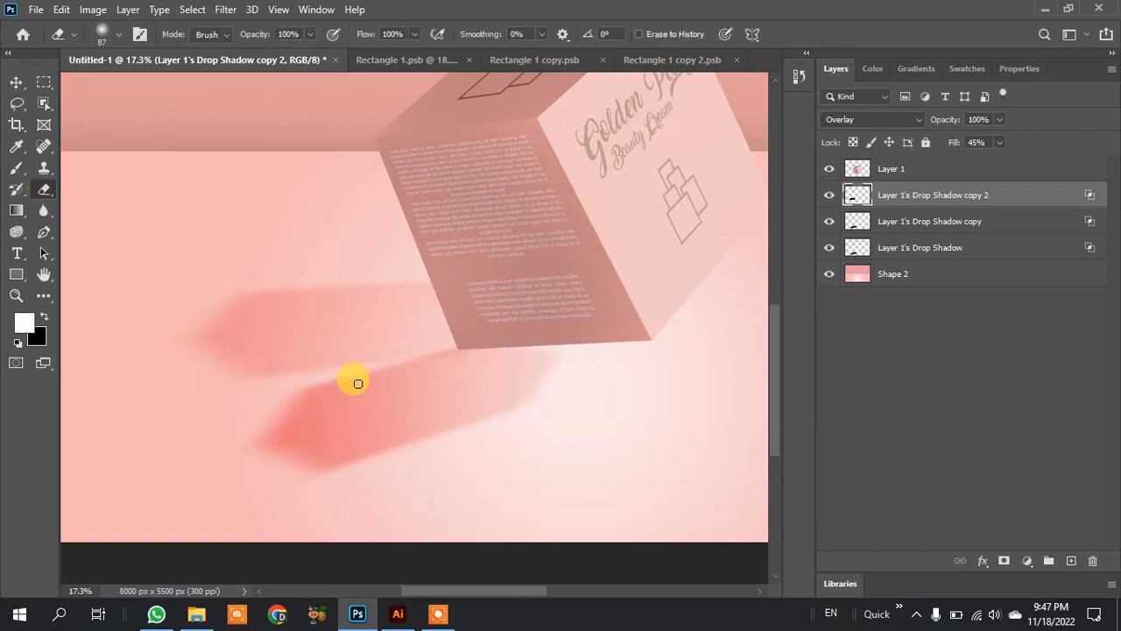
{"action": "right_click", "coordinate": [358, 383]}
{"action": "key", "text": "Escape"}
{"action": "left_click_drag", "start_coordinate": [306, 356], "coordinate": [575, 419]}
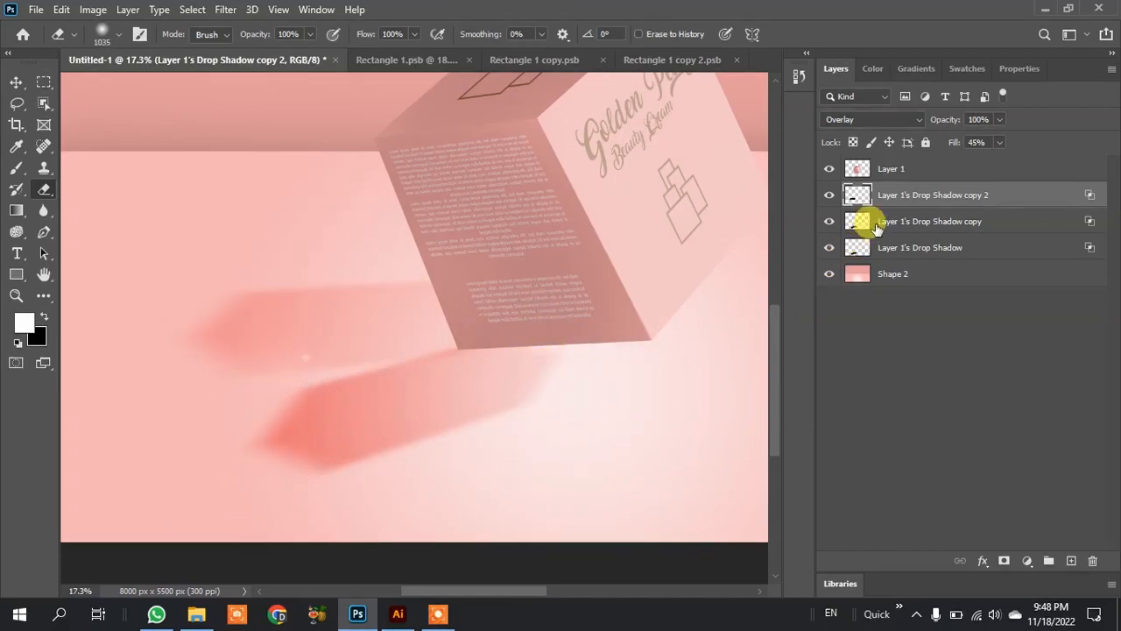
{"action": "left_click_drag", "start_coordinate": [245, 268], "coordinate": [161, 394]}
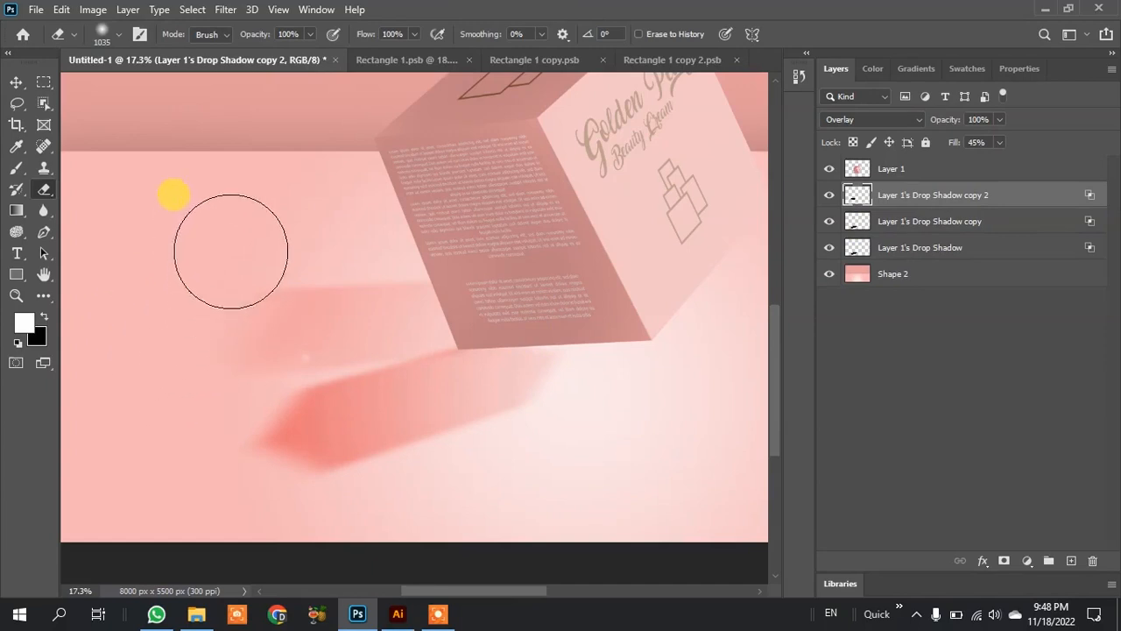
Step: Erase the near and far ends of the Layer 1's Drop Shadow copy layer with the same soft brush
{"action": "left_click", "coordinate": [918, 230]}
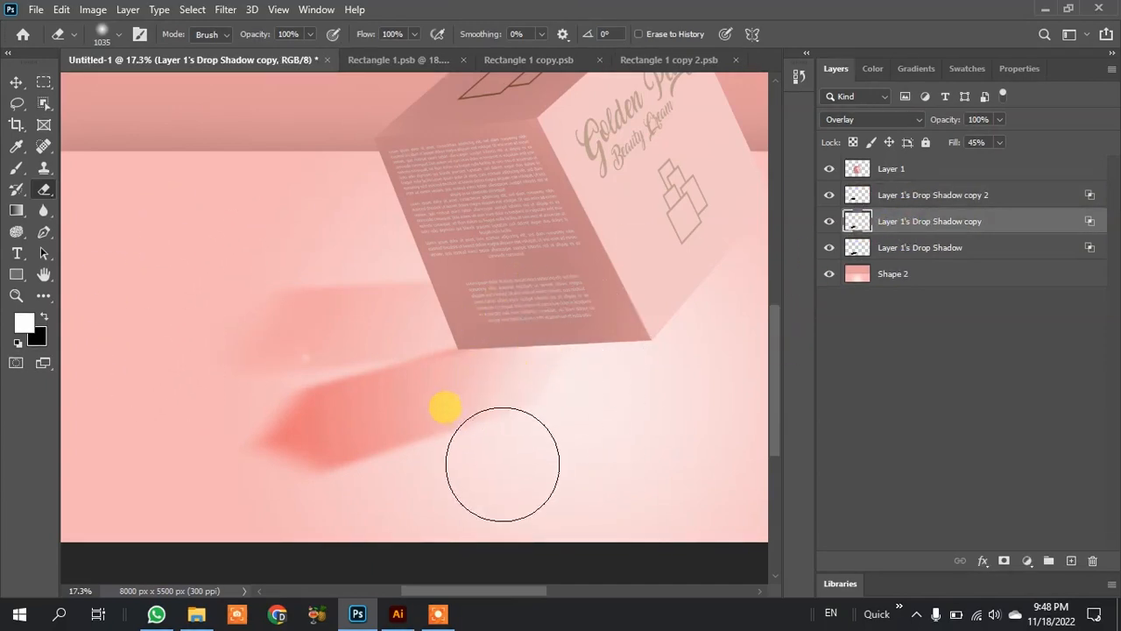
{"action": "left_click_drag", "start_coordinate": [302, 437], "coordinate": [243, 443]}
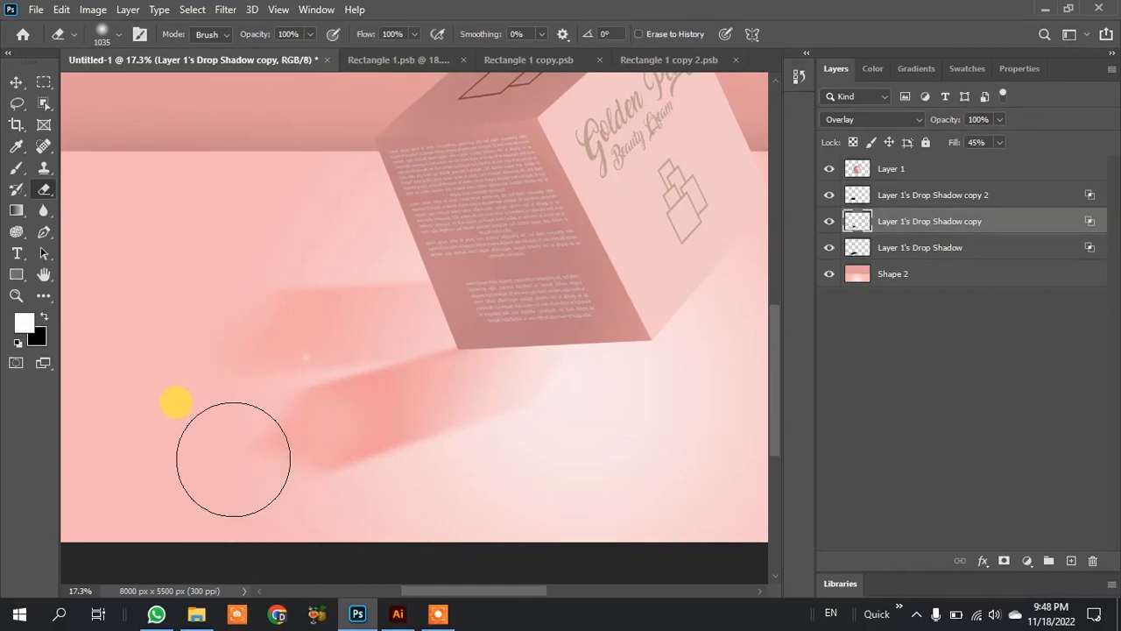
{"action": "scroll", "coordinate": [237, 394], "scroll_direction": "down", "scroll_amount": 3}
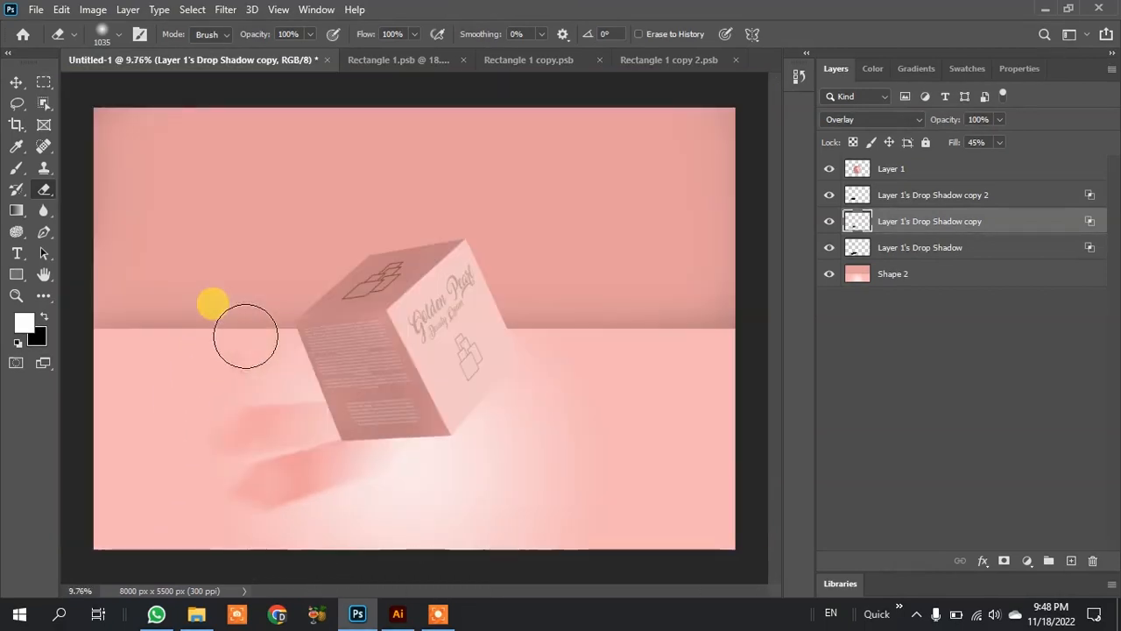
Step: Delete the Layer 1's Drop Shadow copy layer
{"action": "left_click", "coordinate": [16, 82]}
{"action": "scroll", "coordinate": [284, 525], "scroll_direction": "up", "scroll_amount": 3}
{"action": "left_click_drag", "start_coordinate": [272, 488], "coordinate": [307, 473]}
{"action": "left_click_drag", "start_coordinate": [401, 460], "coordinate": [475, 443]}
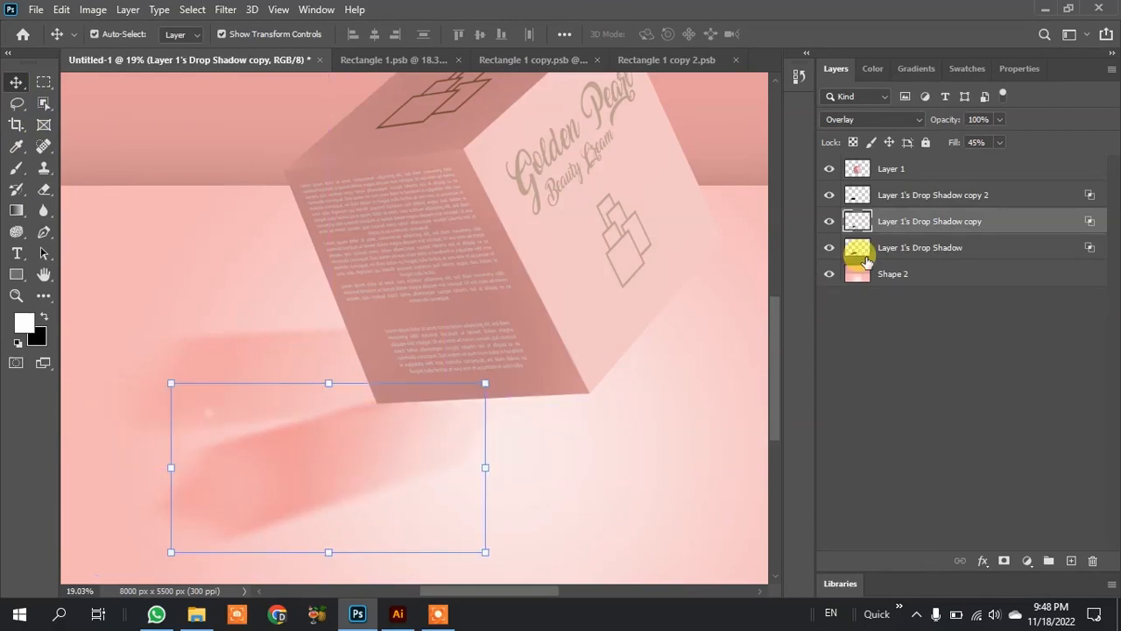
{"action": "key", "text": "Delete"}
Step: Move the original lower shadow to the left, rotate it counterclockwise, stretch its near corner toward the box's base and apply the transform
{"action": "left_click_drag", "start_coordinate": [442, 396], "coordinate": [359, 435]}
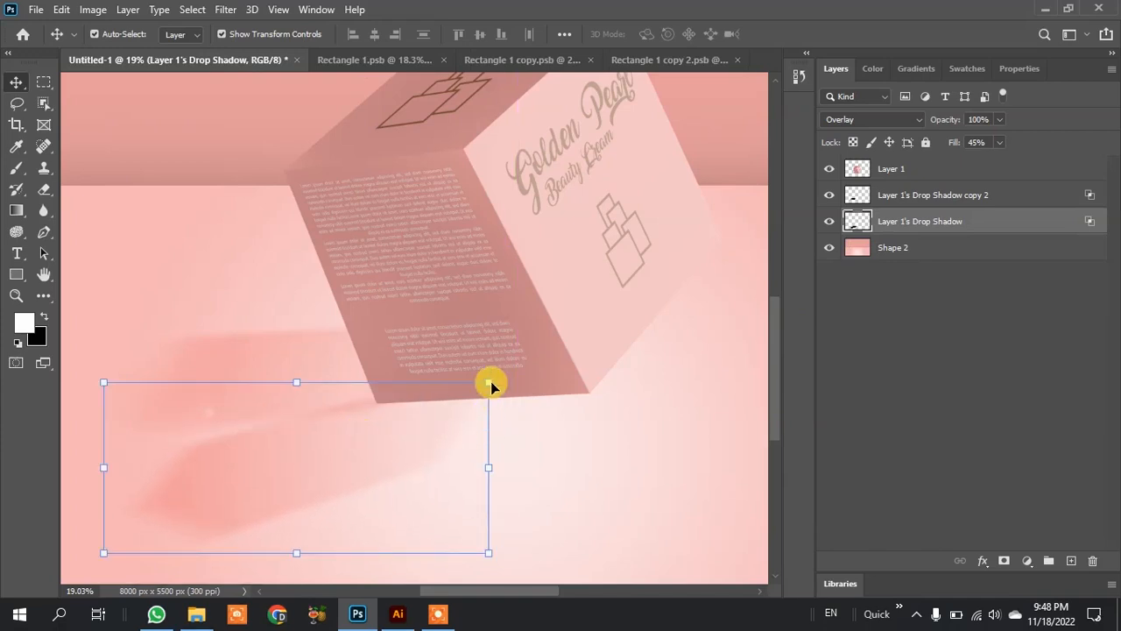
{"action": "left_click_drag", "start_coordinate": [497, 378], "coordinate": [463, 325]}
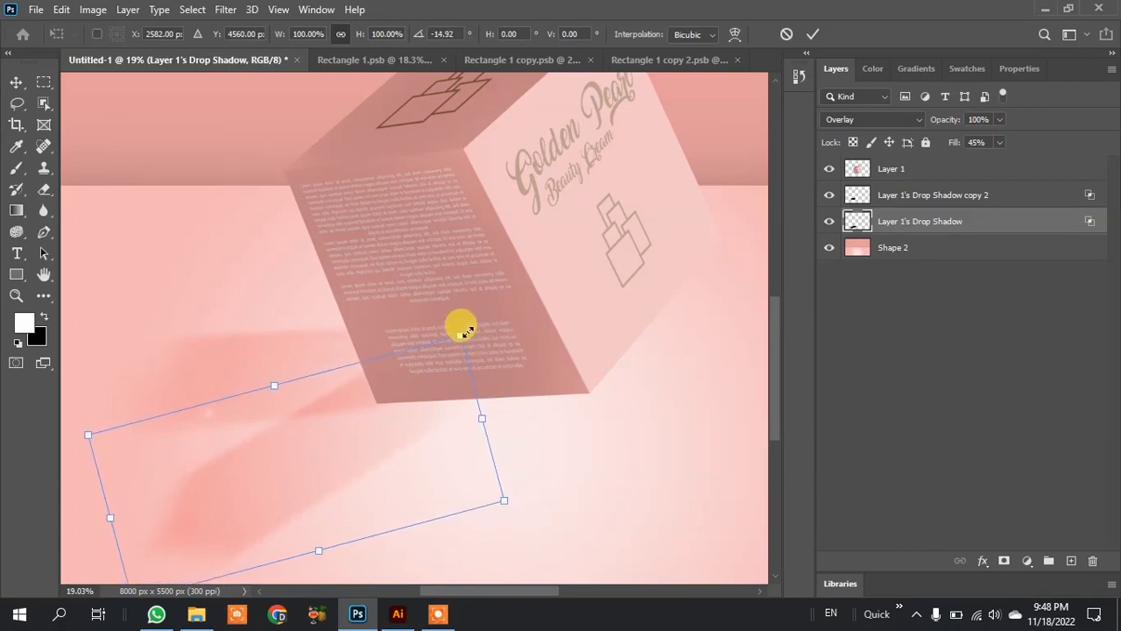
{"action": "left_click_drag", "start_coordinate": [501, 501], "coordinate": [666, 406]}
{"action": "left_click_drag", "start_coordinate": [327, 429], "coordinate": [355, 436]}
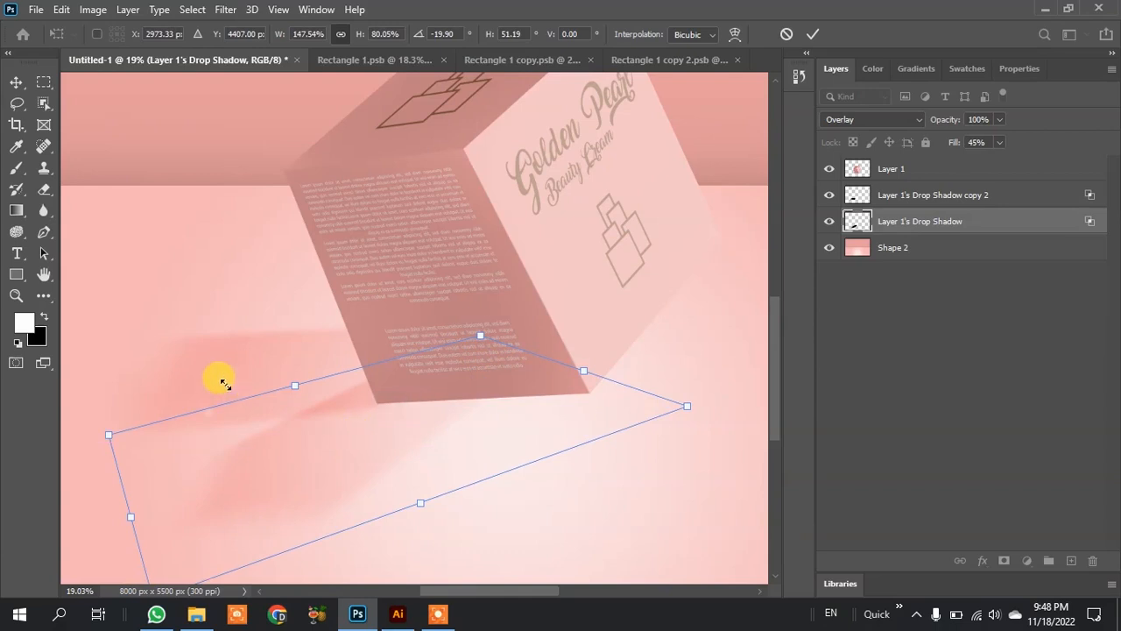
{"action": "scroll", "coordinate": [226, 380], "scroll_direction": "up", "scroll_amount": 1}
{"action": "key", "text": "Return"}
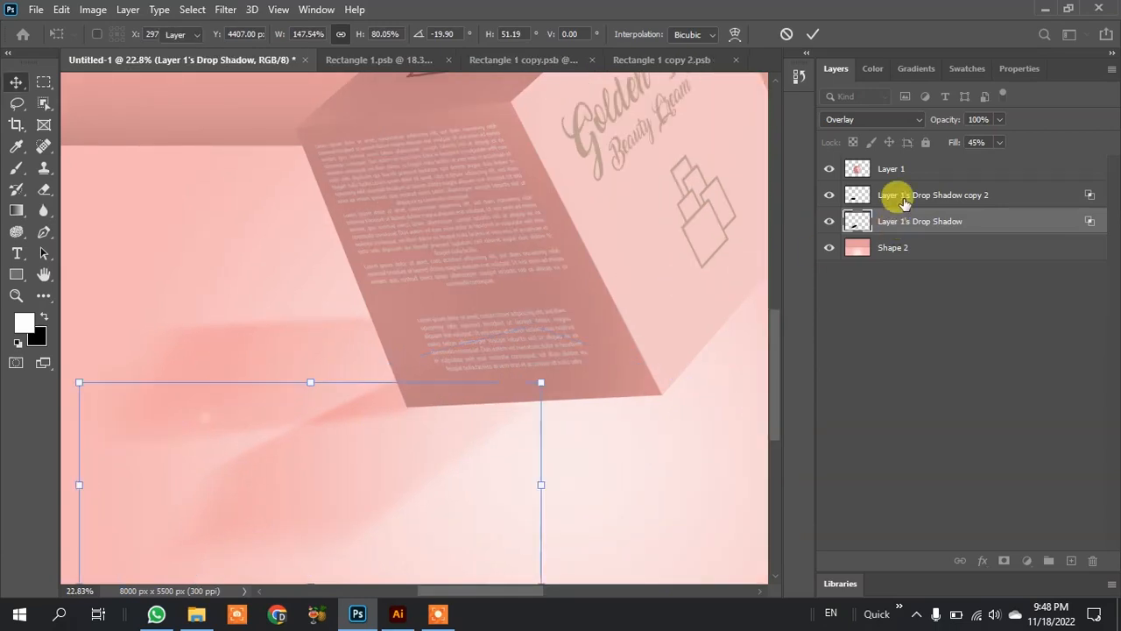
Step: Rotate Layer 1's Drop Shadow copy 2 by 9.76°, nudge it toward the box's lower edge, and select the Shape 2 background
{"action": "left_click", "coordinate": [898, 194]}
{"action": "key", "text": "ctrl+z"}
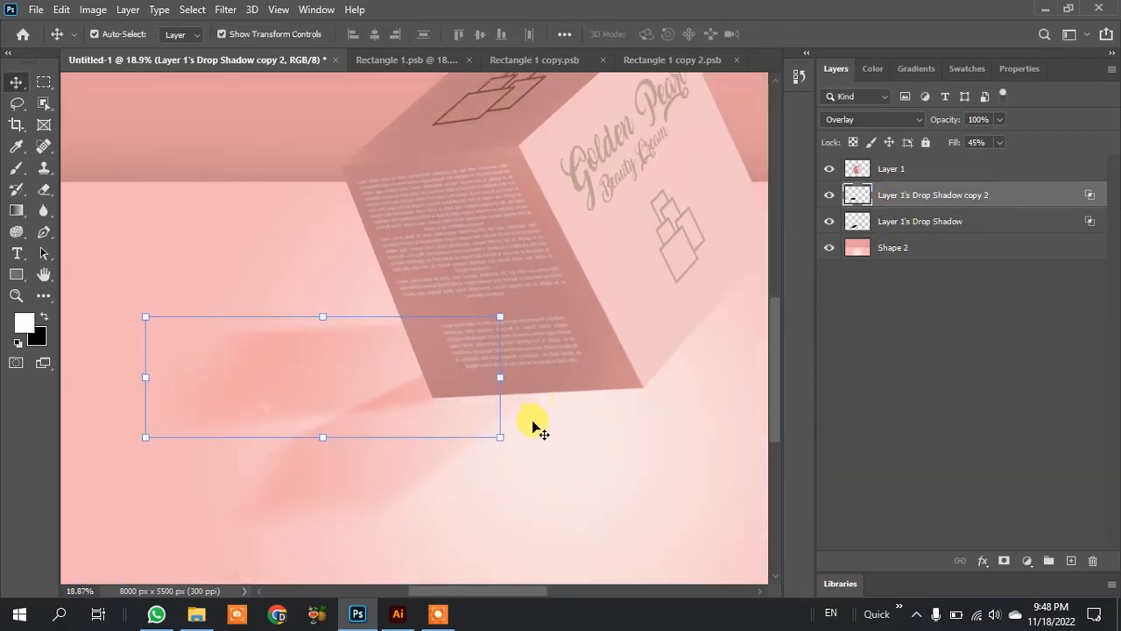
{"action": "left_click_drag", "start_coordinate": [519, 438], "coordinate": [498, 461]}
{"action": "scroll", "coordinate": [411, 394], "scroll_direction": "up", "scroll_amount": 2}
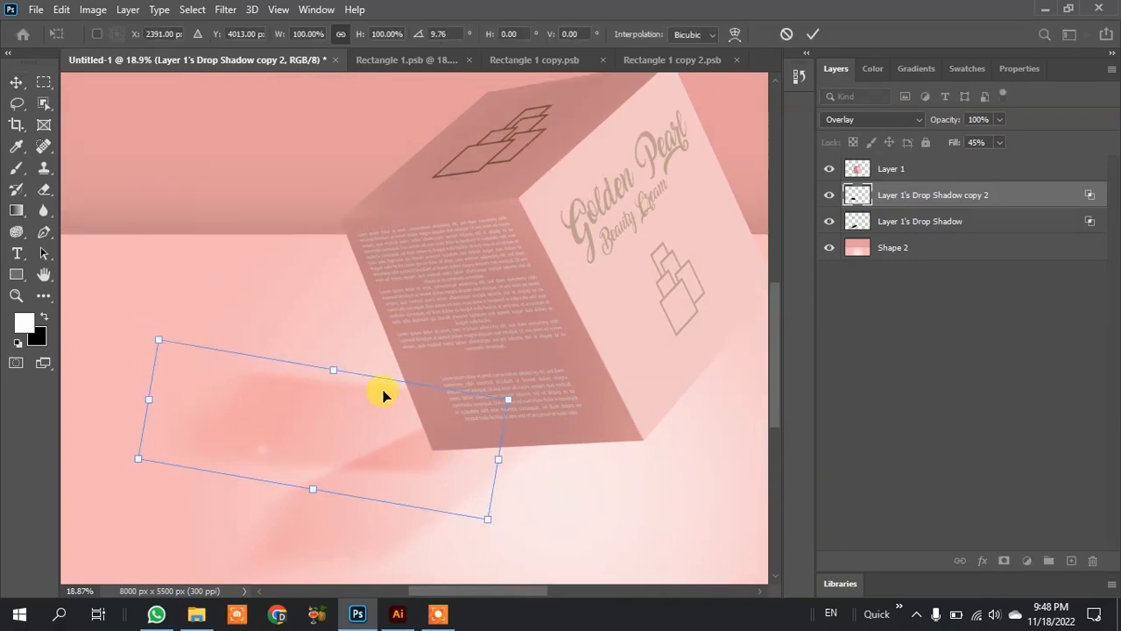
{"action": "left_click", "coordinate": [815, 39]}
{"action": "scroll", "coordinate": [455, 447], "scroll_direction": "up", "scroll_amount": 1}
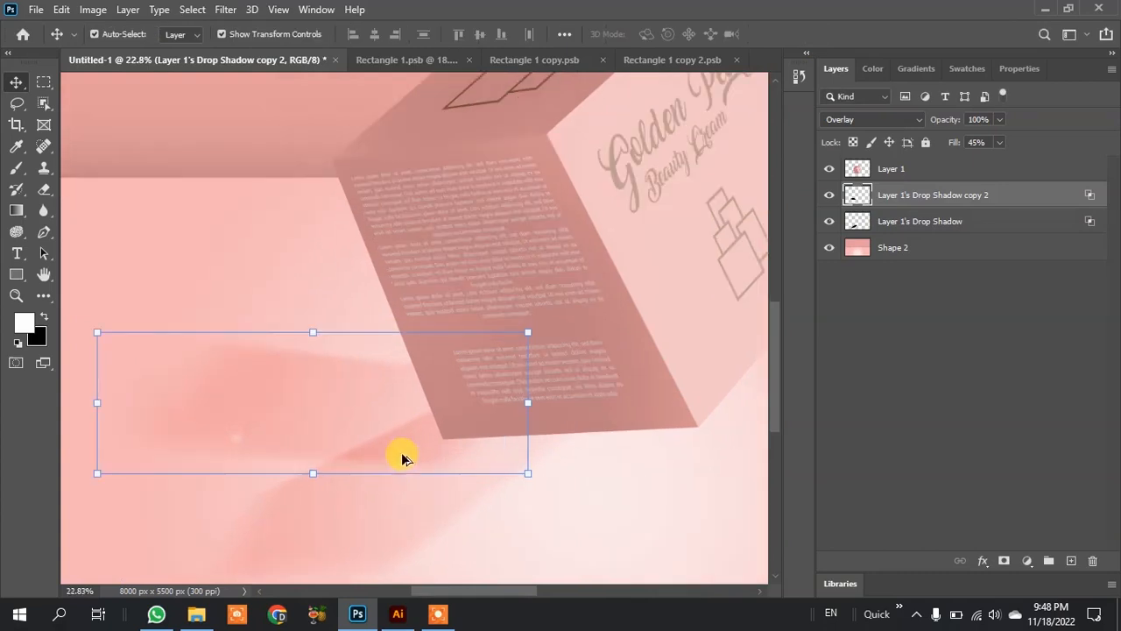
{"action": "left_click_drag", "start_coordinate": [419, 417], "coordinate": [413, 412]}
{"action": "left_click", "coordinate": [588, 577]}
{"action": "scroll", "coordinate": [487, 467], "scroll_direction": "down", "scroll_amount": 2}
{"action": "scroll", "coordinate": [487, 466], "scroll_direction": "down", "scroll_amount": 2}
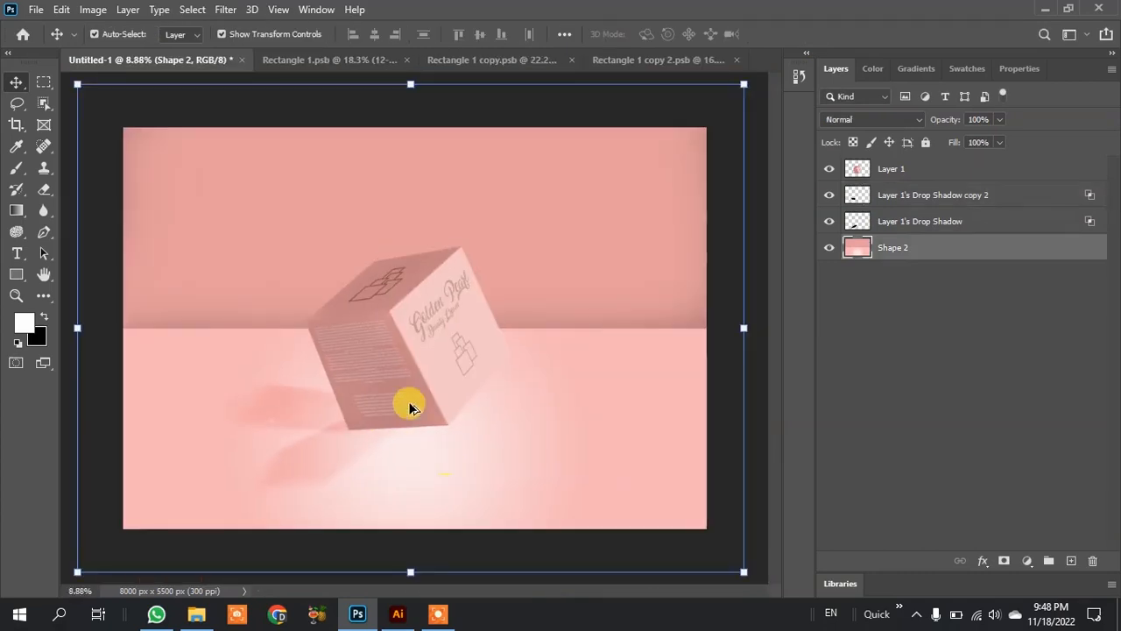